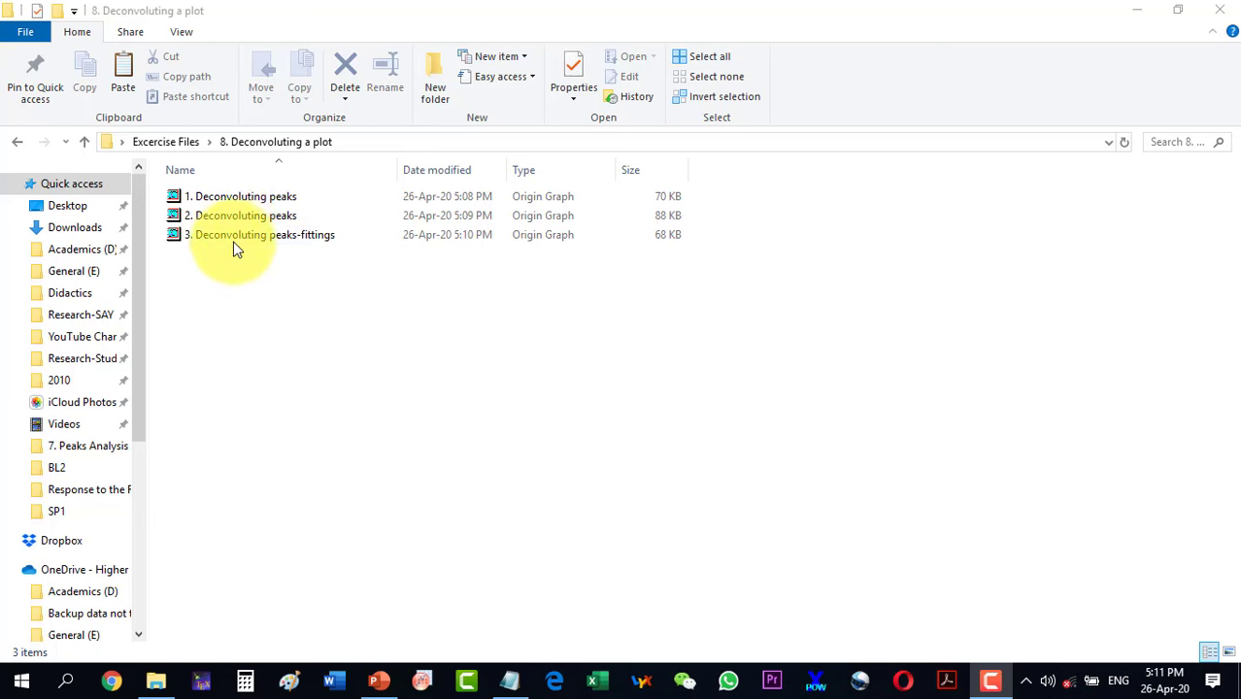
- Open the project file "1. Deconvoluting peaks" and start a Multiple Peak Fit on the 100 mSv curve in Graph1
double_click(238, 199)
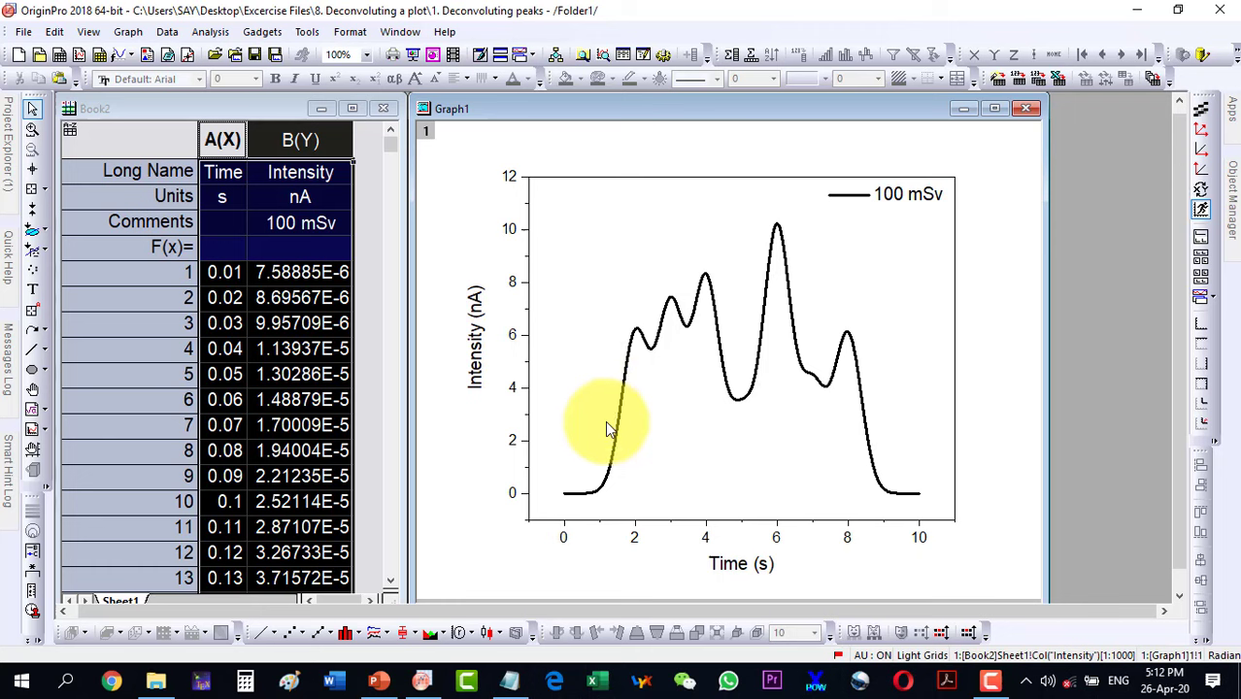
left_click(651, 348)
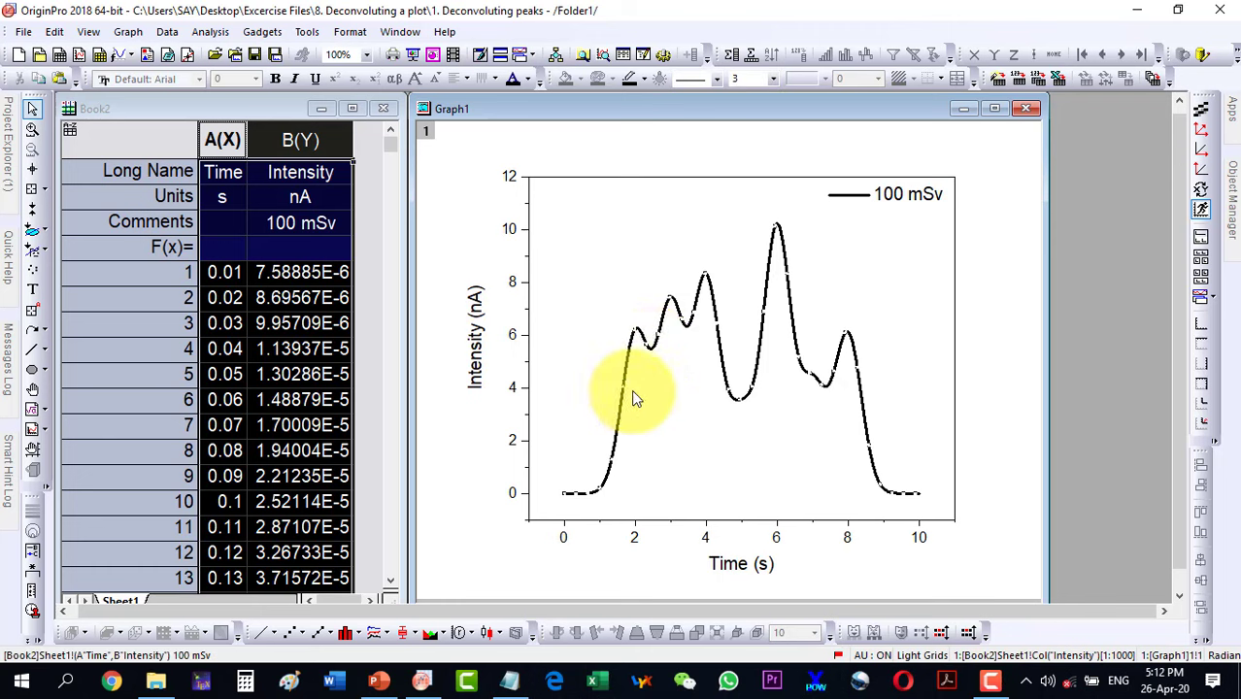
left_click(203, 33)
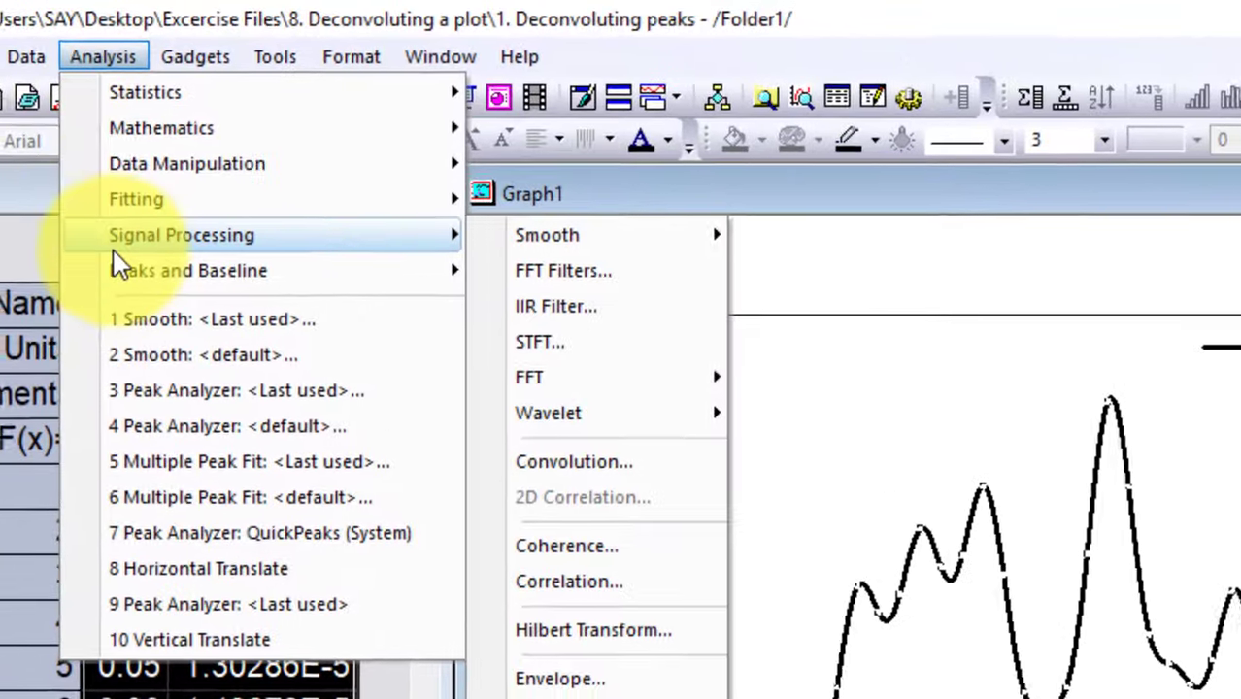
mouse_move(209, 161)
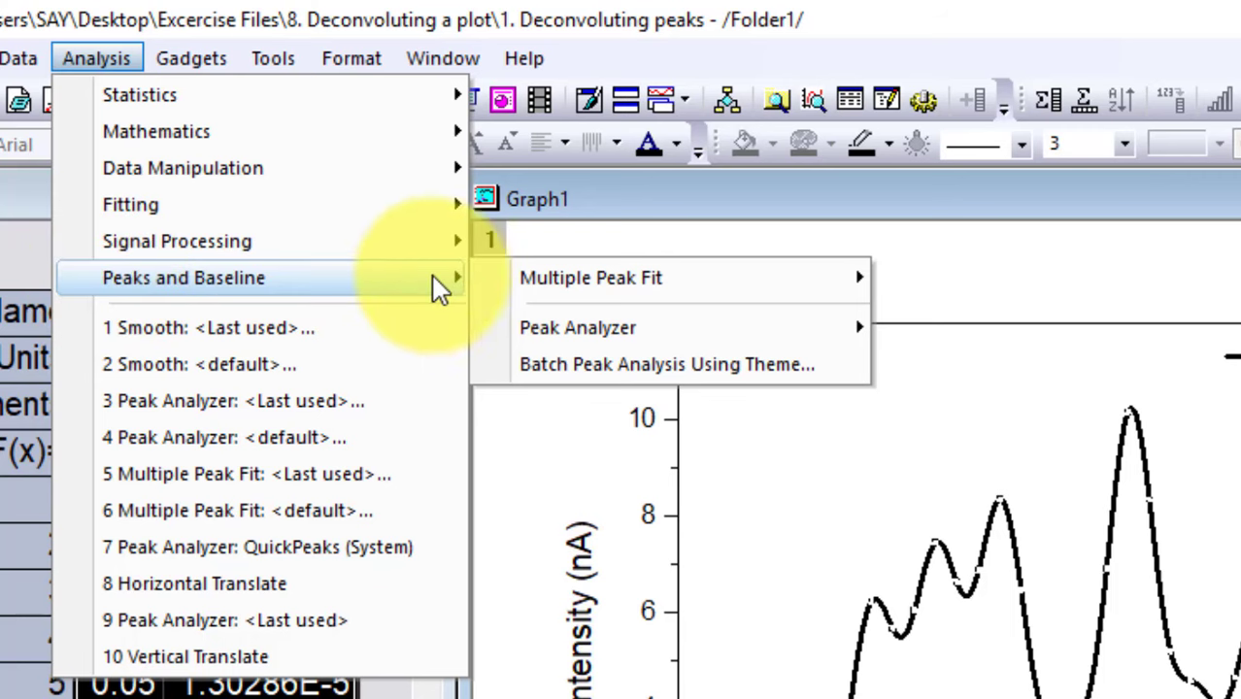
mouse_move(579, 280)
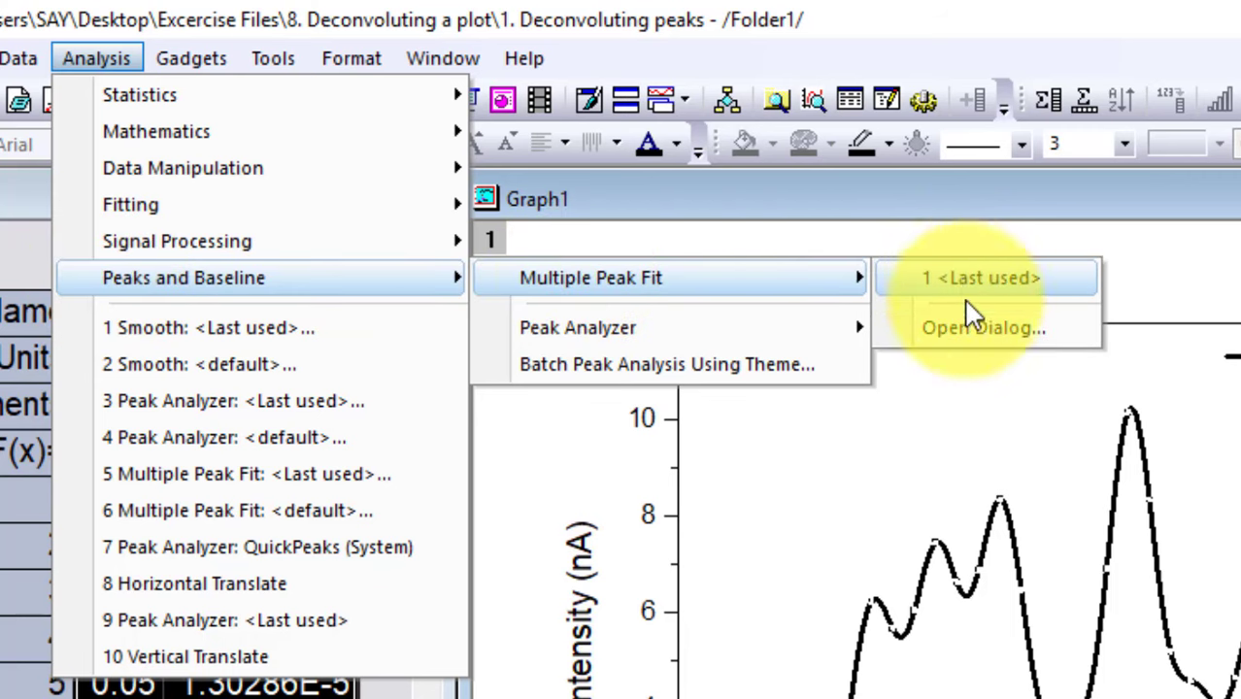
left_click(985, 327)
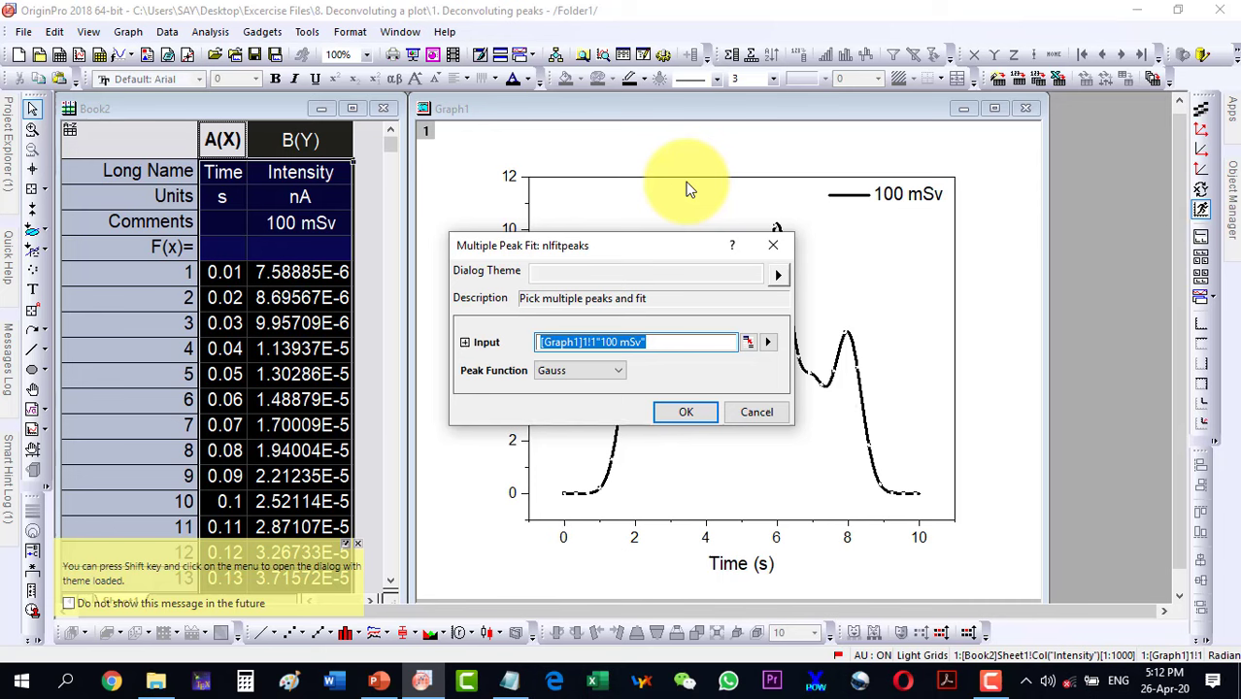
- Set the peak function to Gaussian for the multiple peak fit and proceed to peak picking
left_click_drag(654, 250, 395, 138)
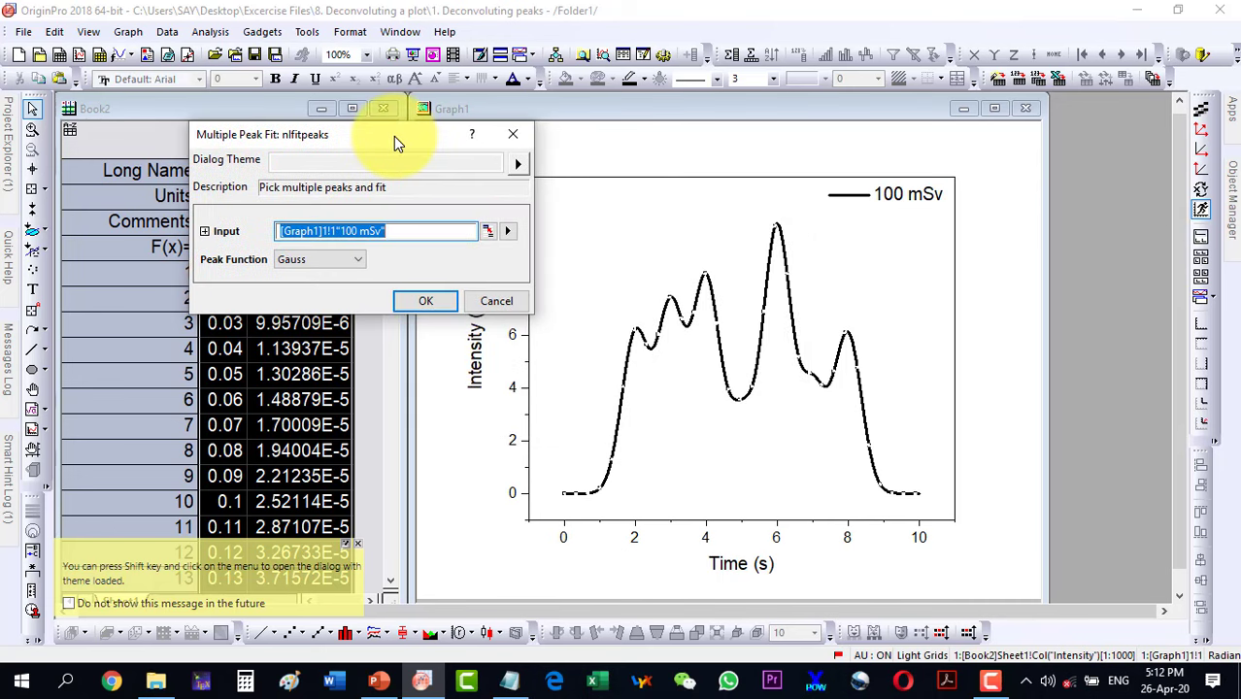
left_click(359, 262)
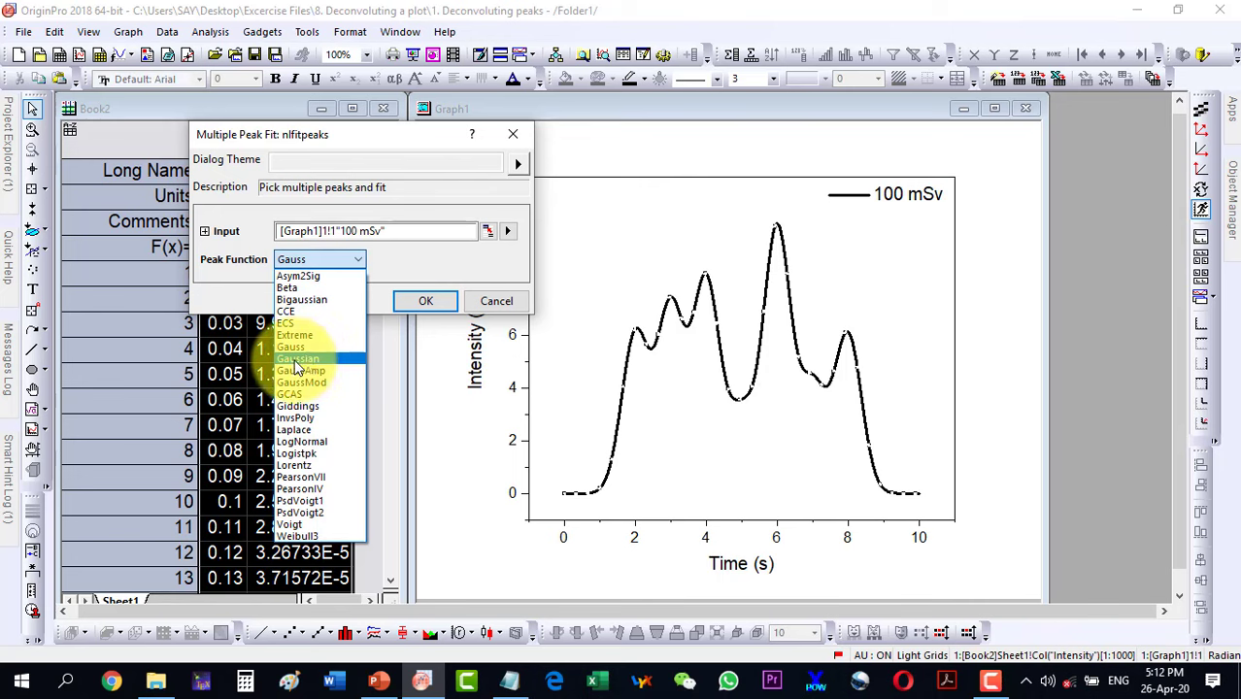
left_click(296, 362)
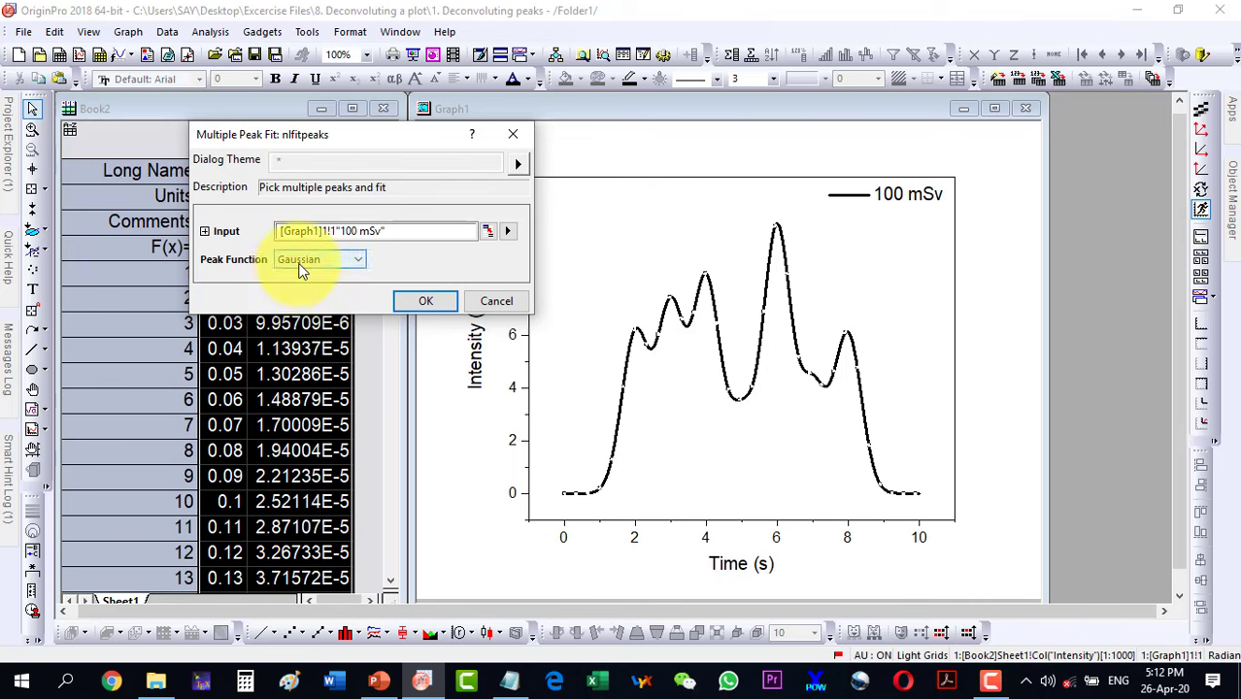
left_click(428, 303)
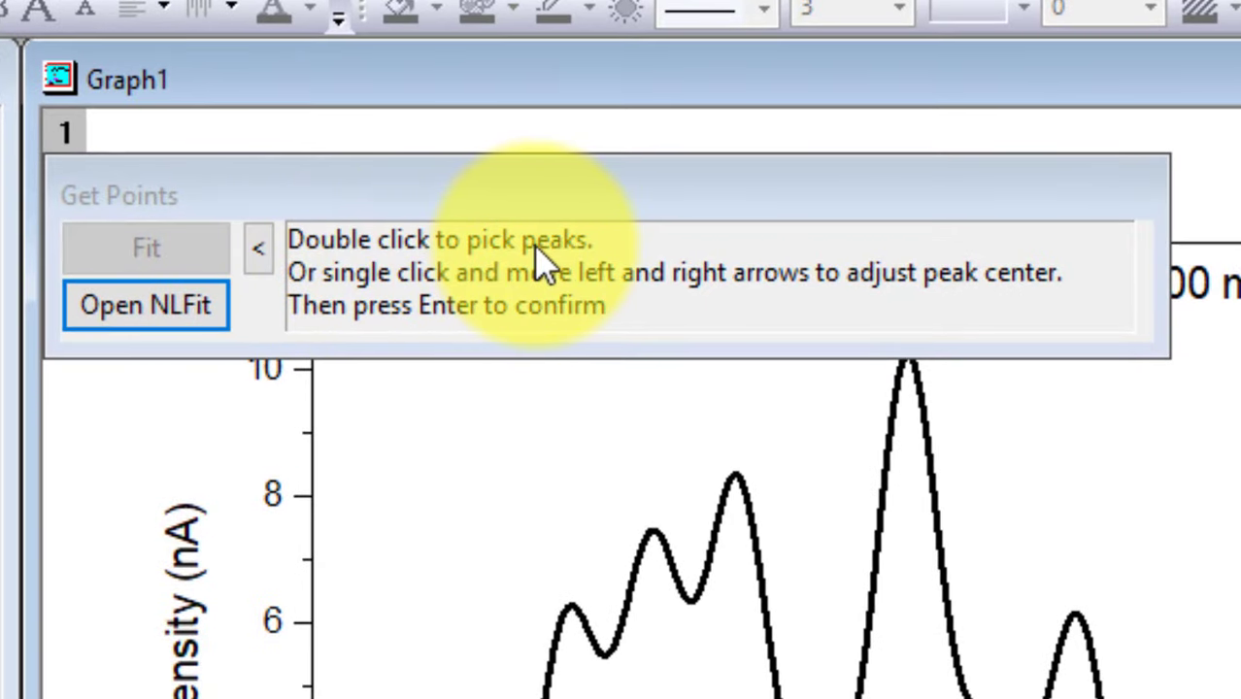
- Pick six peaks on the curve at about X = 2.06, 3.01, 3.98, 6.01, 7.04 and 7.98, and open them in NLFit
left_click_drag(476, 206, 514, 159)
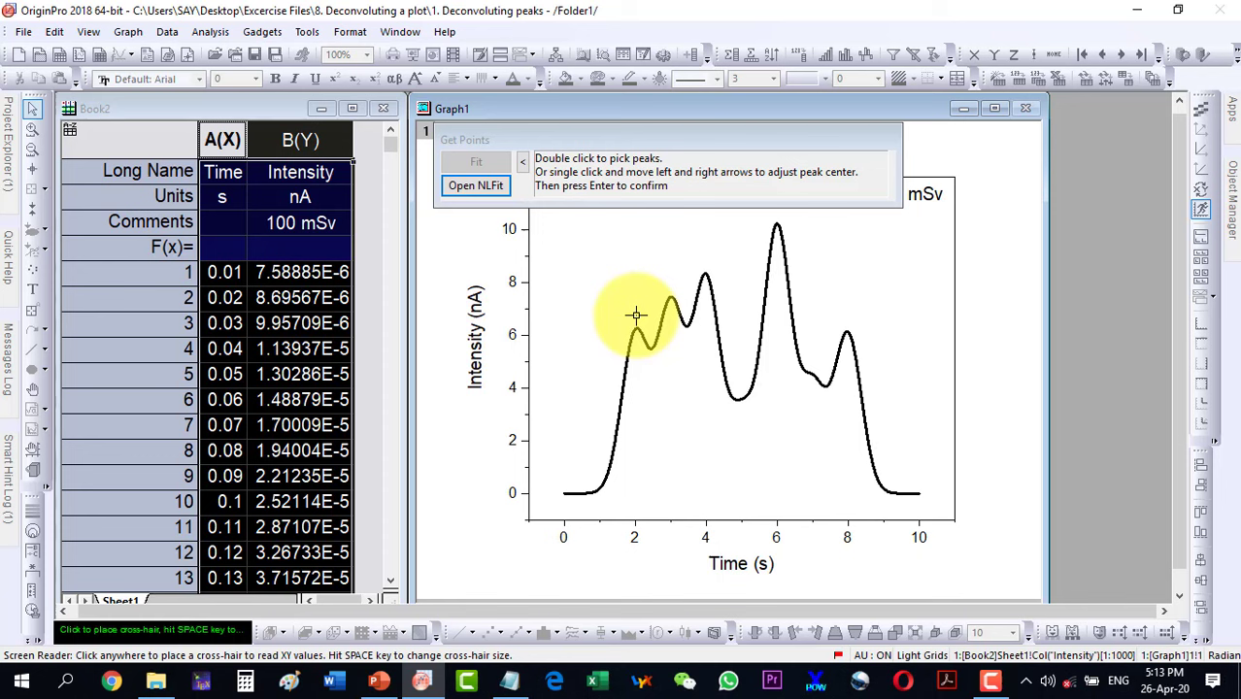
double_click(636, 313)
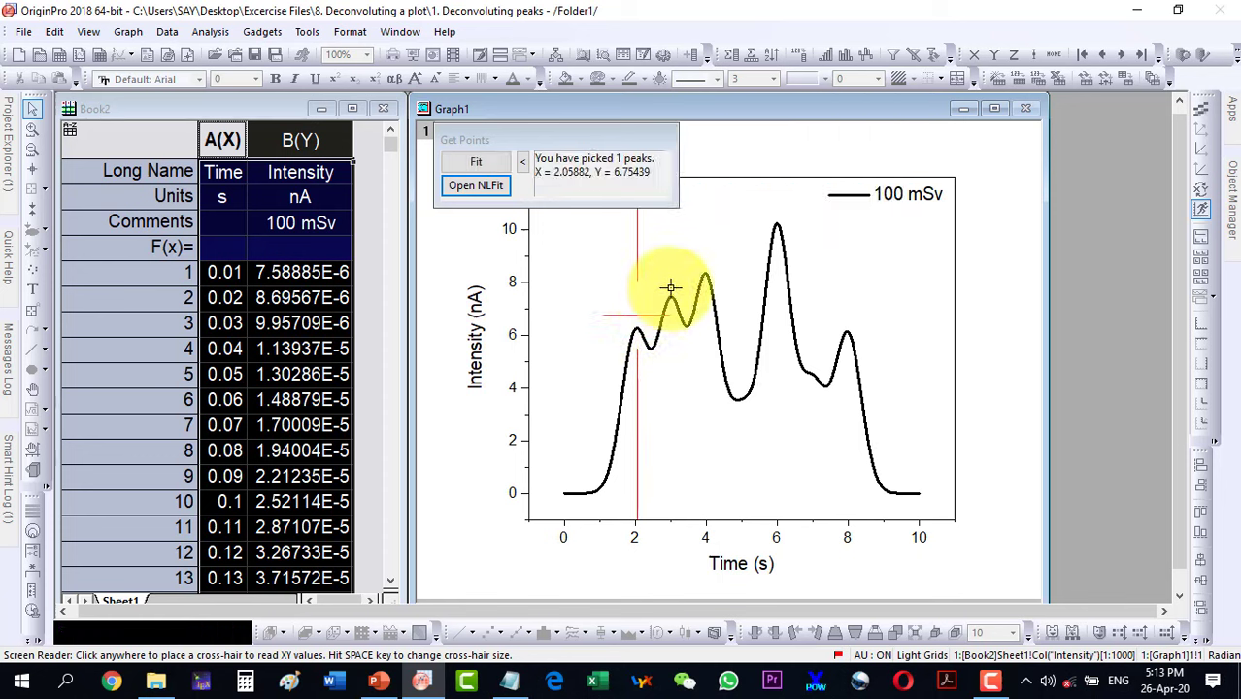
double_click(670, 288)
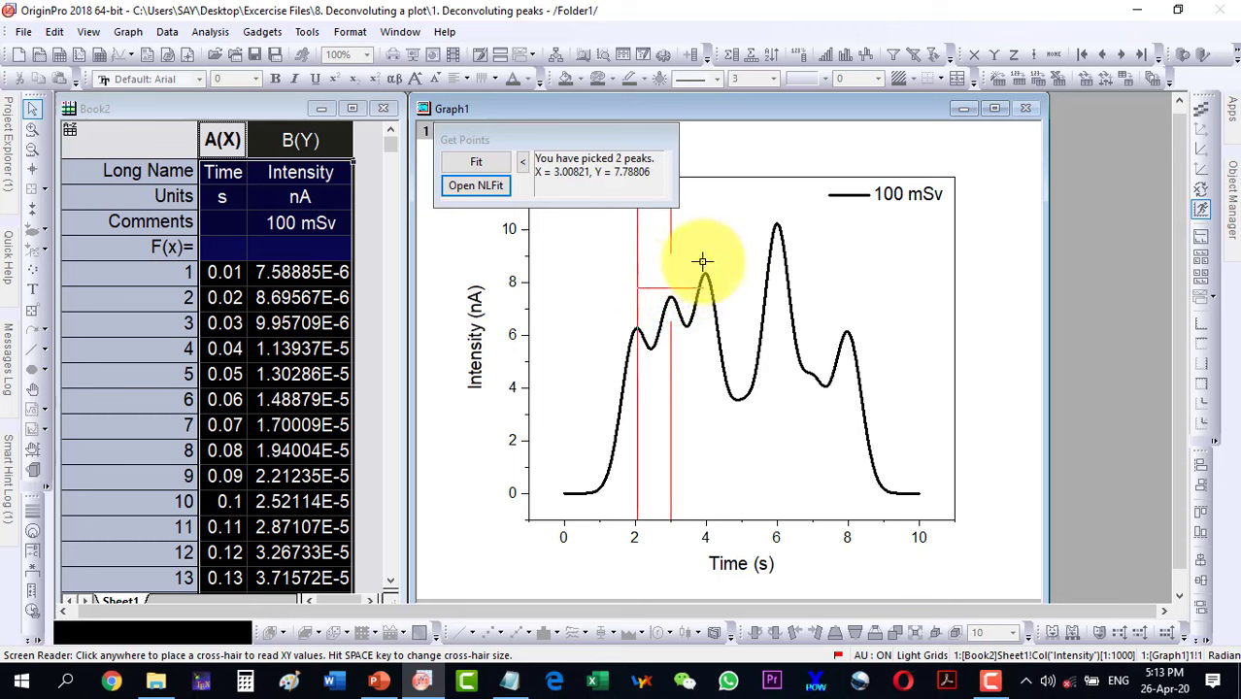
double_click(705, 260)
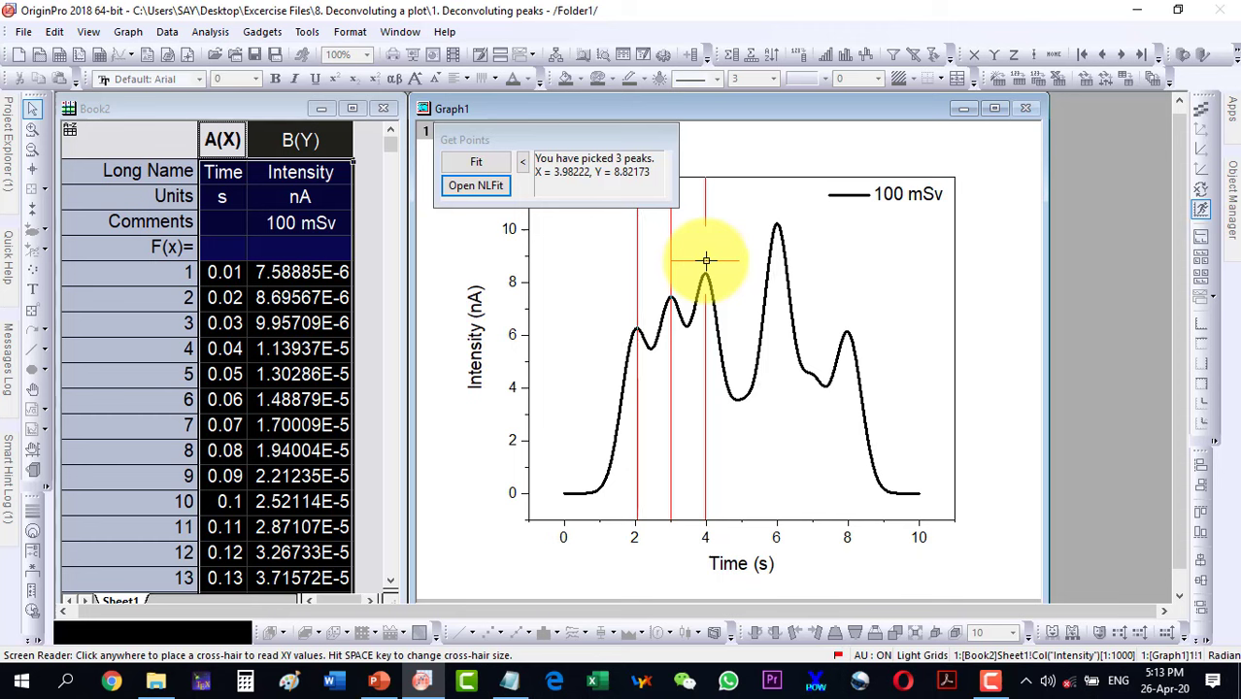
double_click(777, 213)
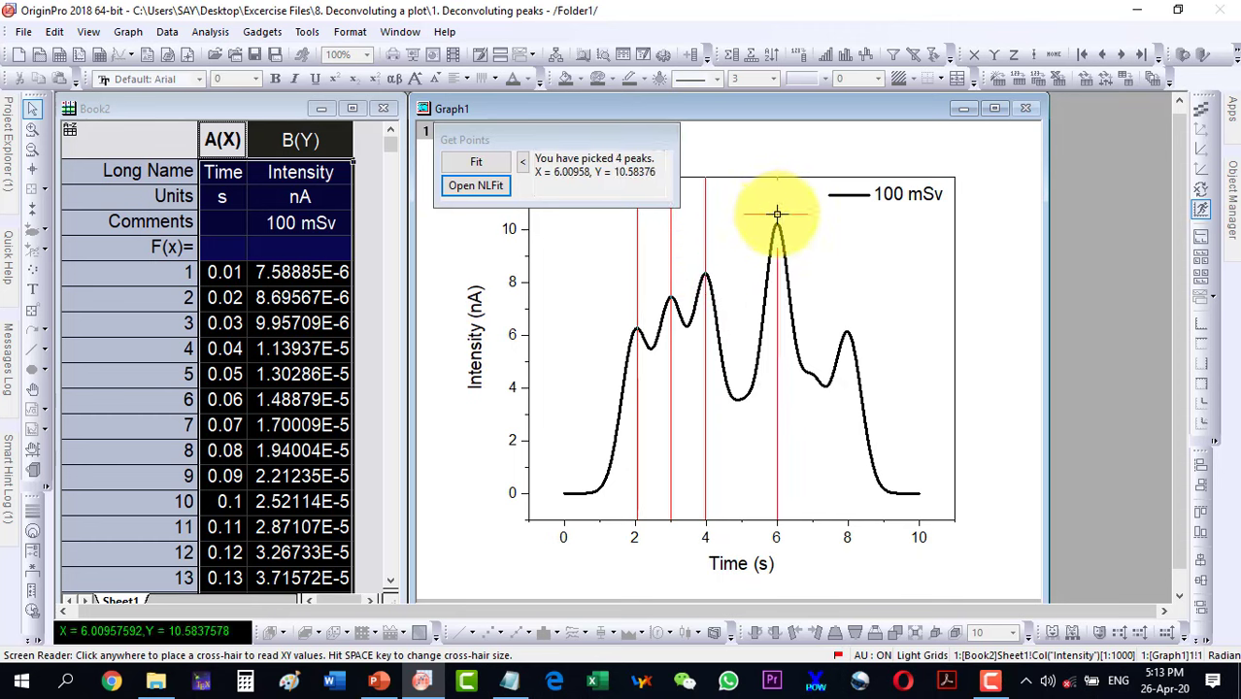
double_click(814, 369)
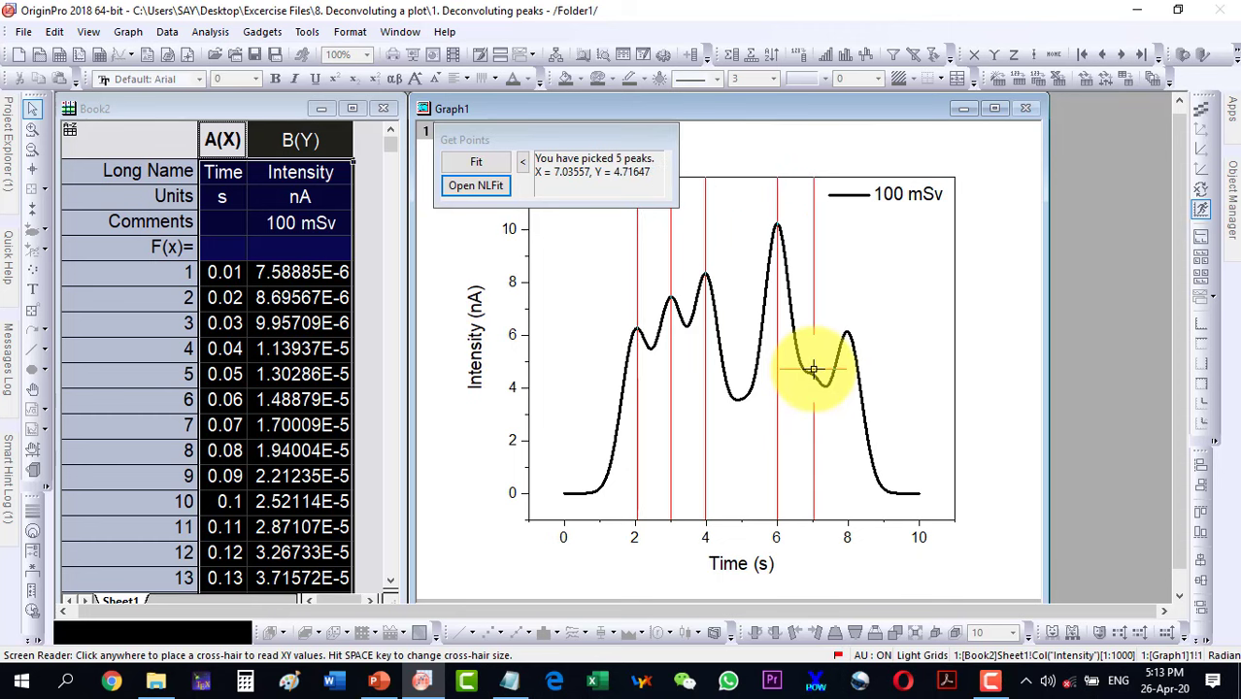
double_click(847, 325)
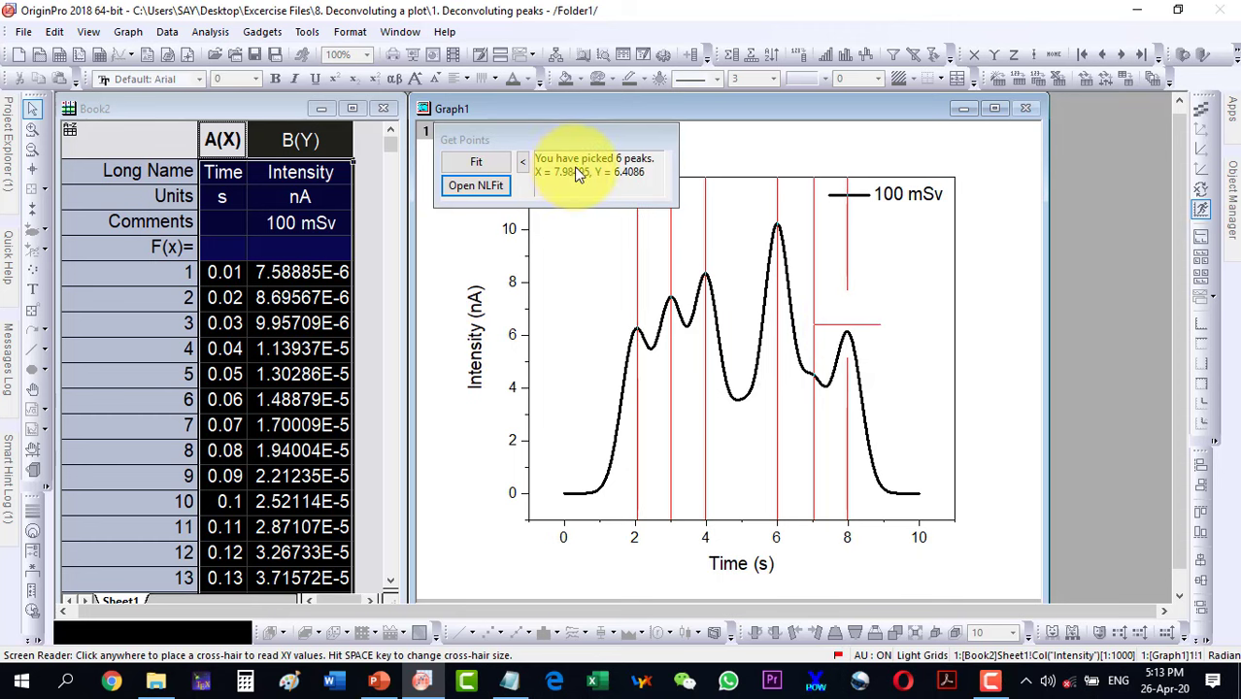
left_click(485, 194)
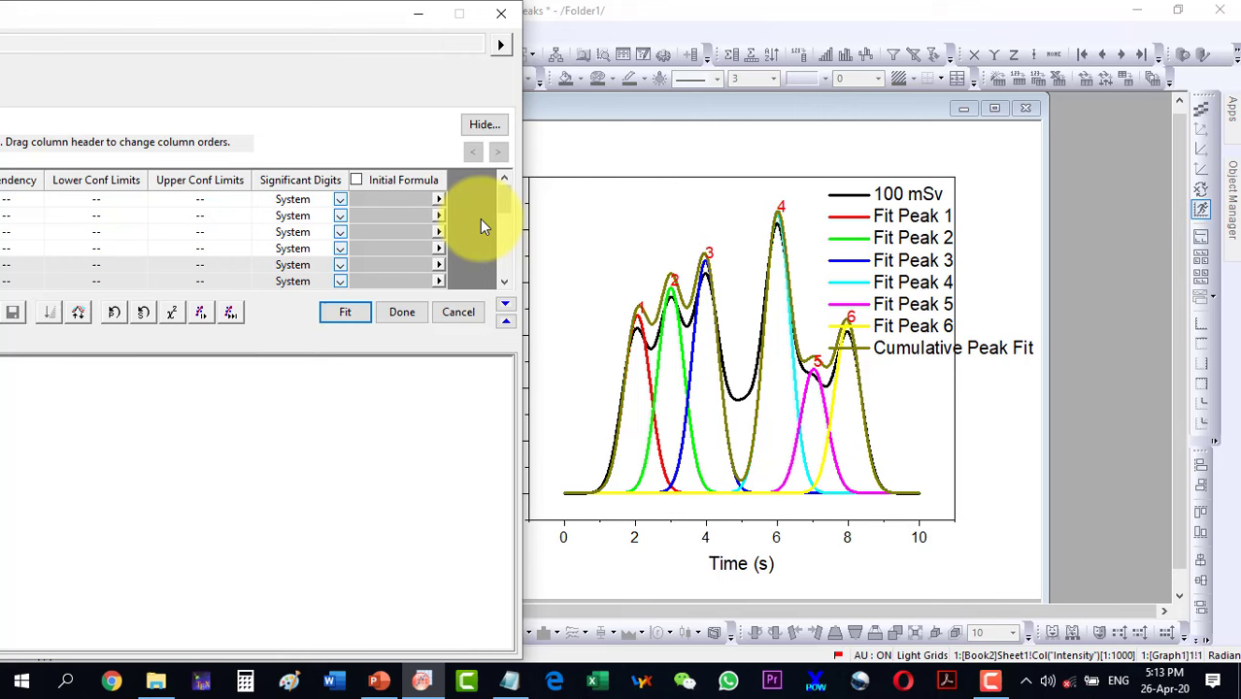
- View the Gaussian function's formula and sample curve in NLFit
left_click_drag(135, 13, 575, 12)
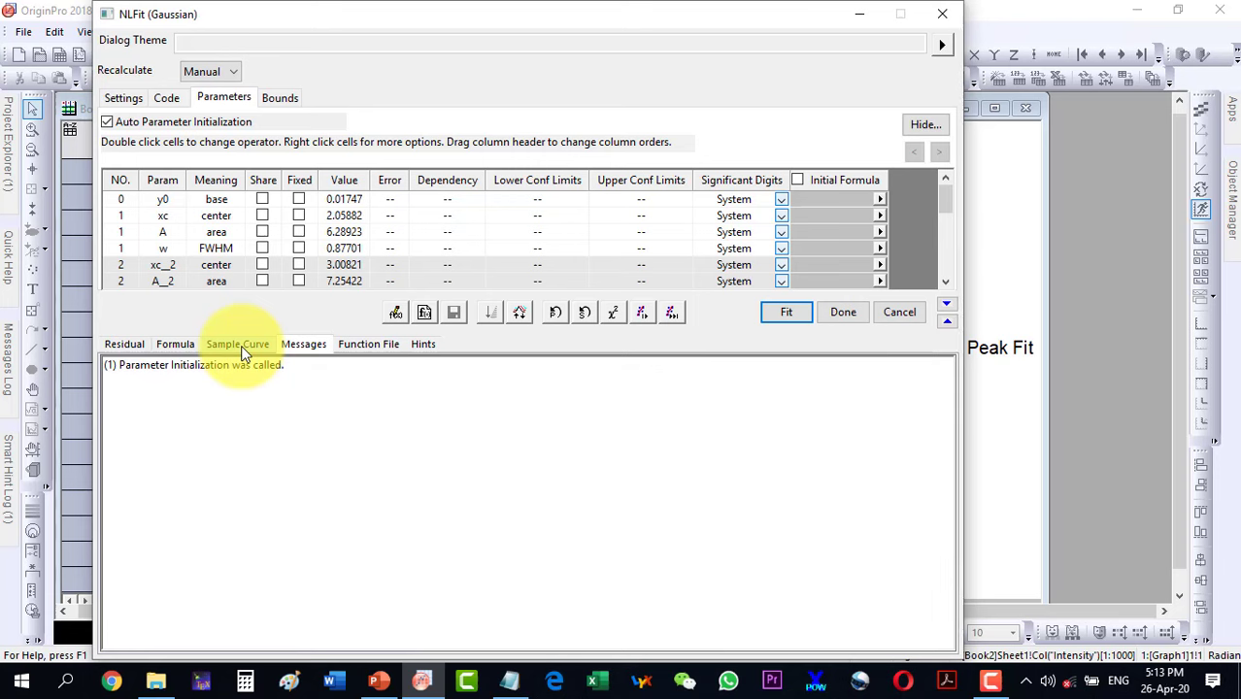
left_click(175, 347)
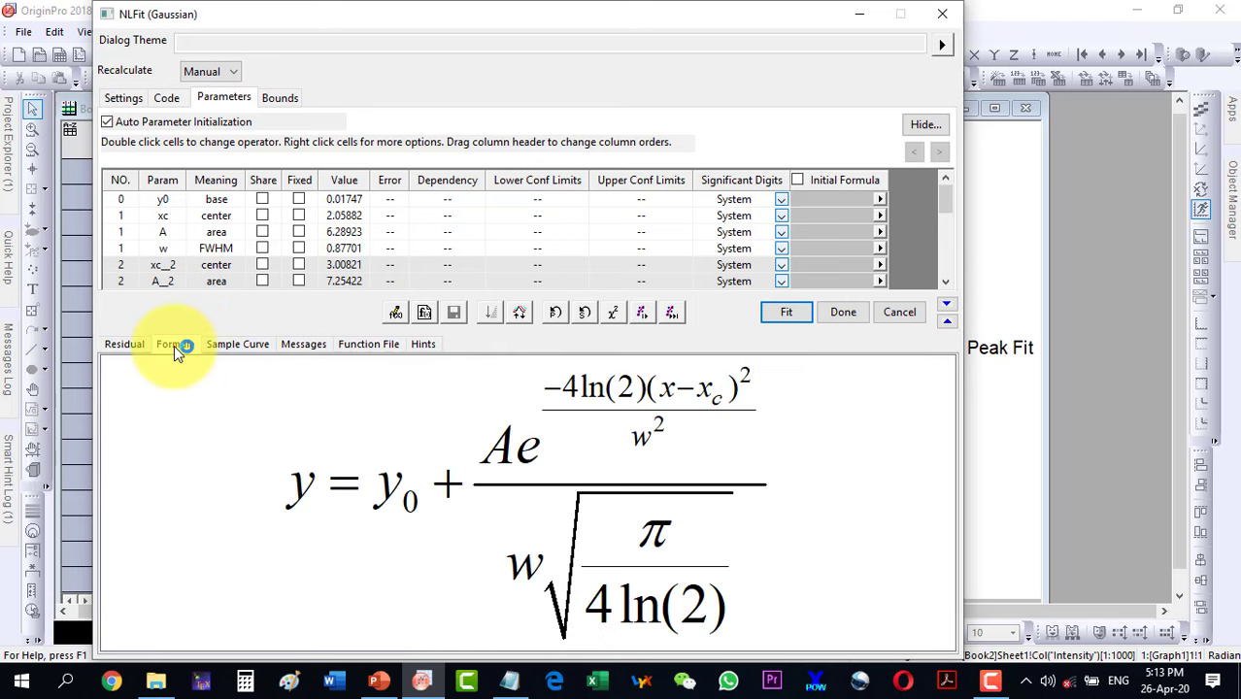
left_click(217, 347)
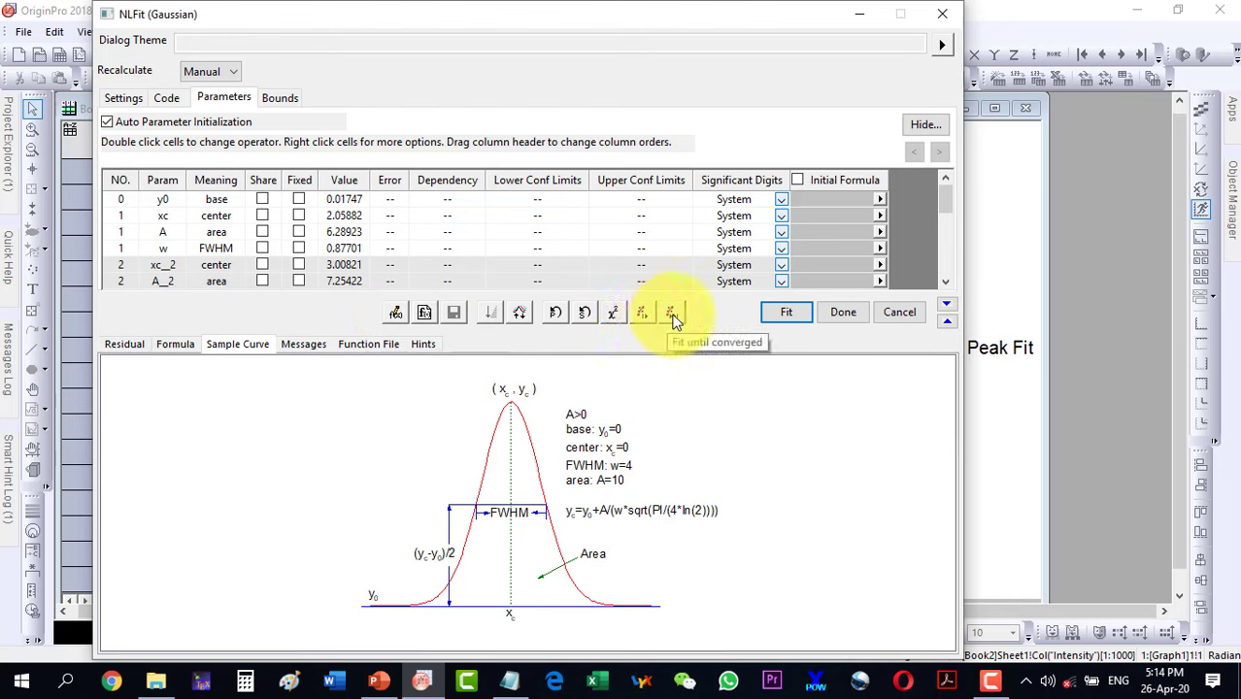
- Run four single fit iterations with the graph uncovered, then fit the six peaks until converged
left_click_drag(797, 24, 367, 22)
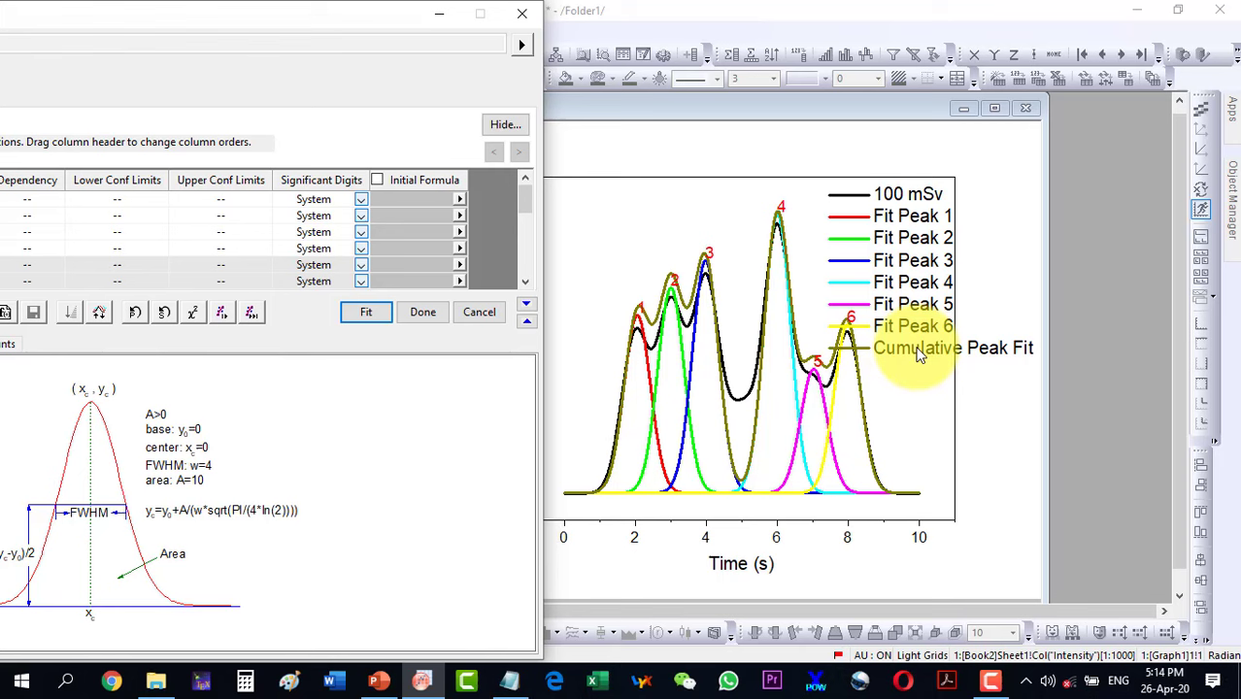
left_click(218, 315)
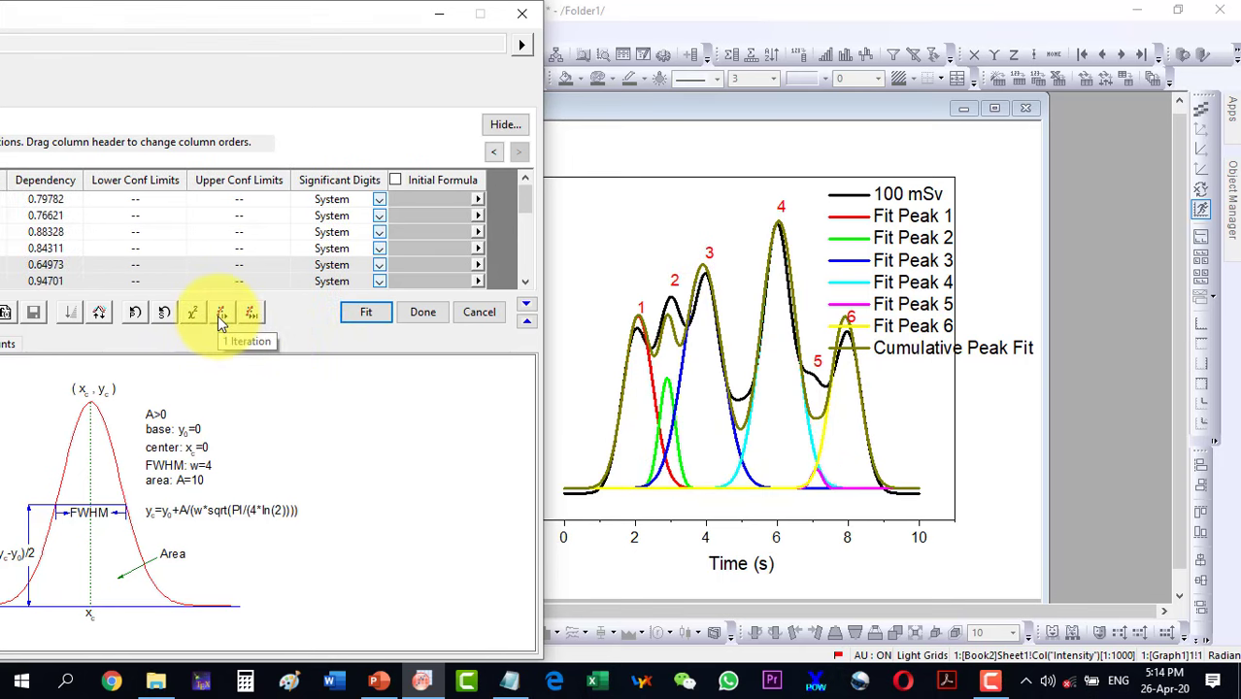
left_click(217, 315)
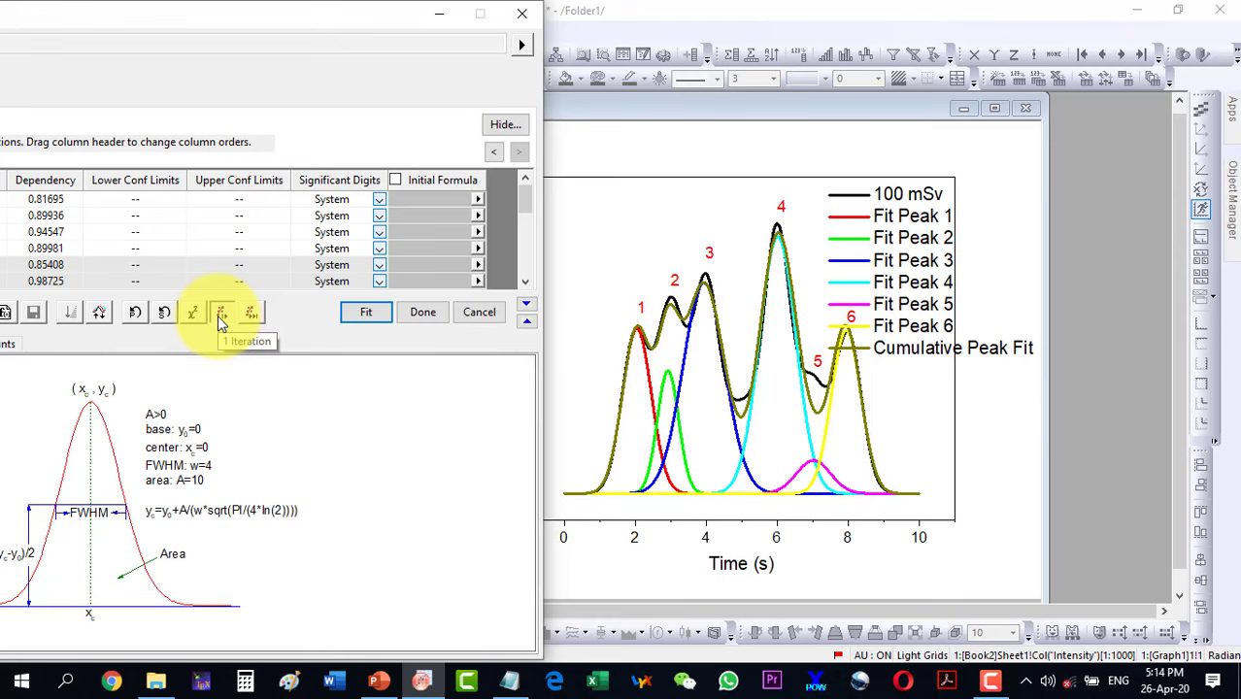
left_click(221, 316)
left_click(217, 315)
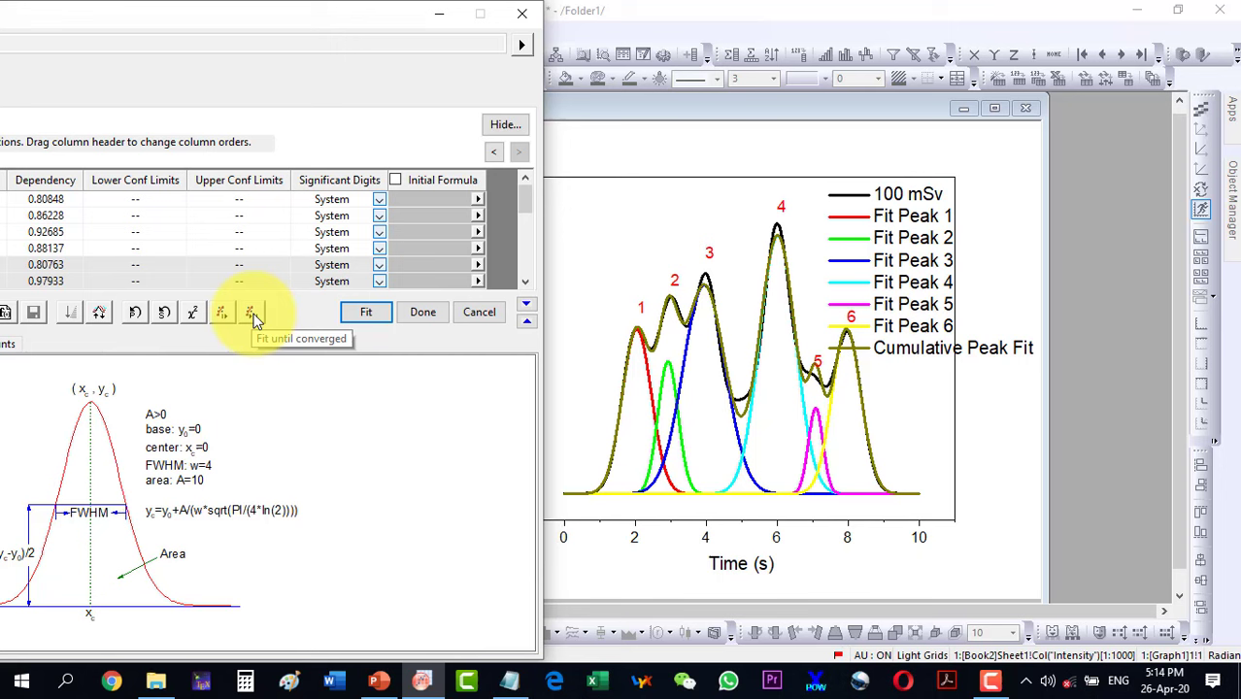
left_click(253, 314)
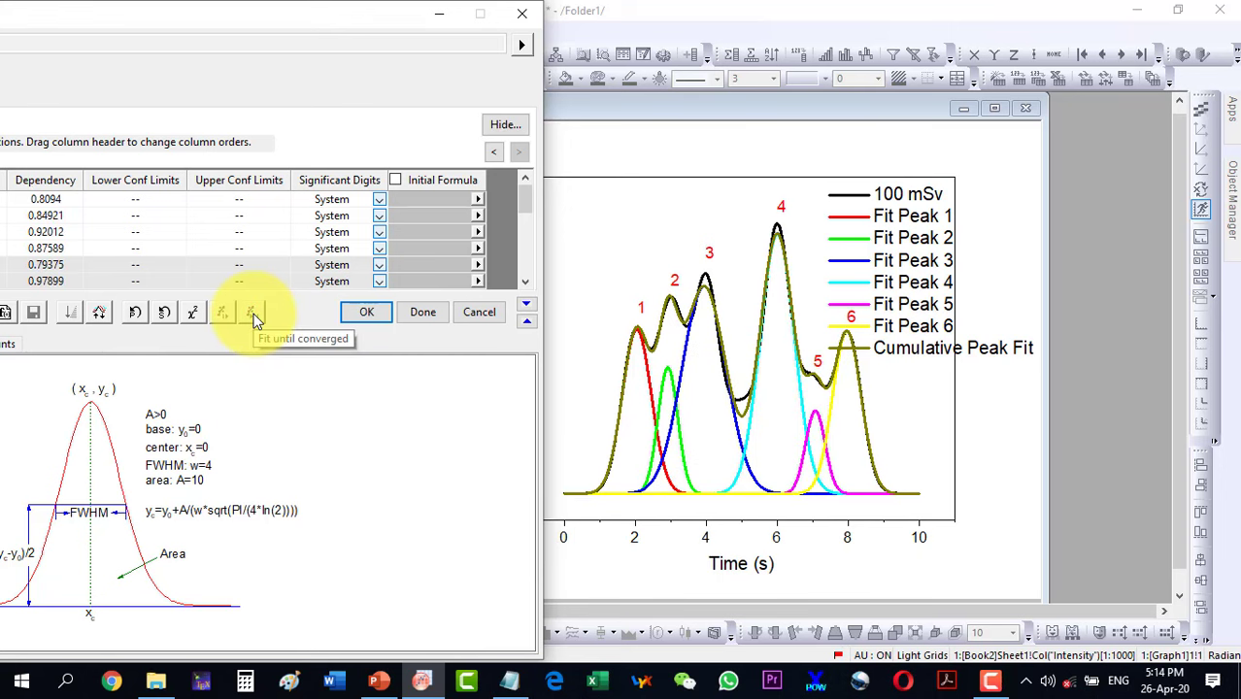
- Accept the converged fit and delete the fit results table from Graph1
left_click(360, 311)
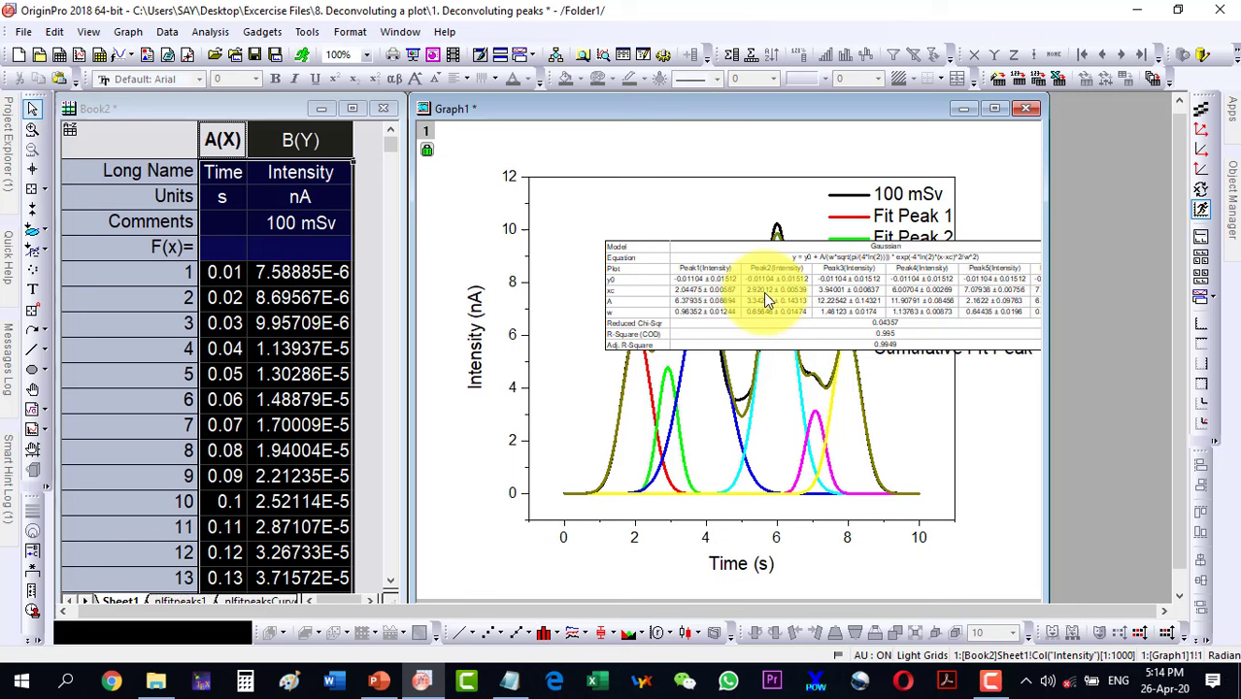
left_click(763, 292)
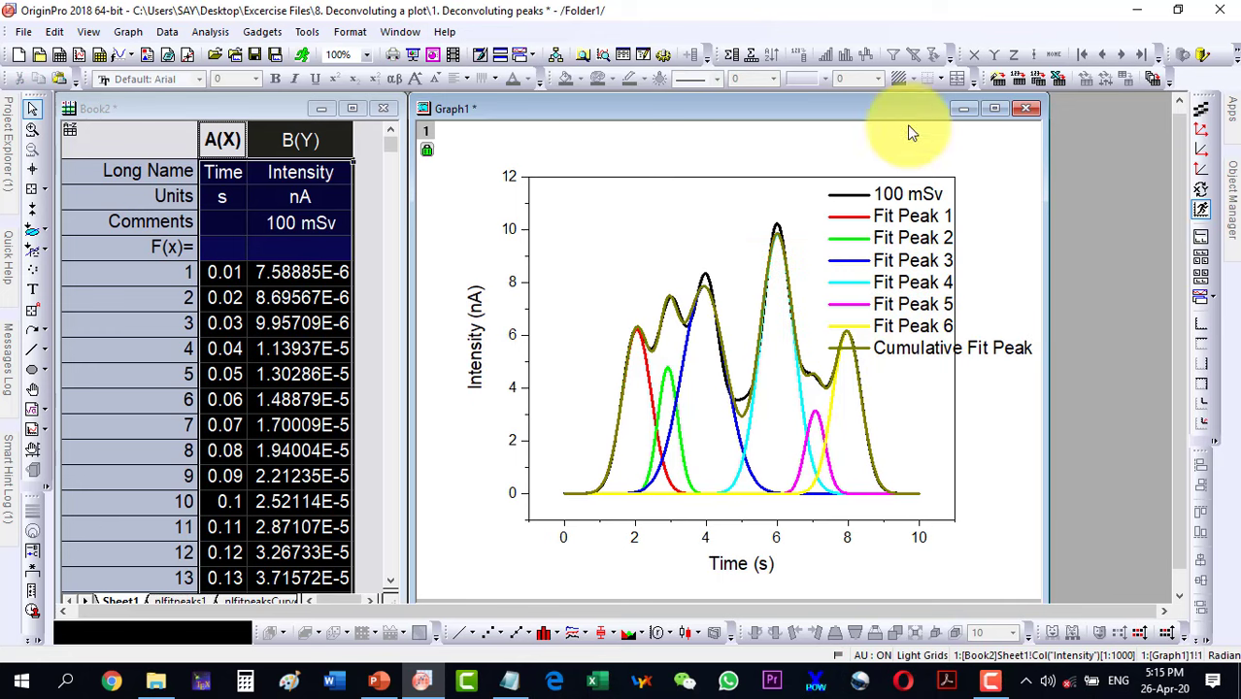
- View the fitted graph enlarged to inspect the individual peaks and the cumulative fit, and restore its window
left_click(996, 108)
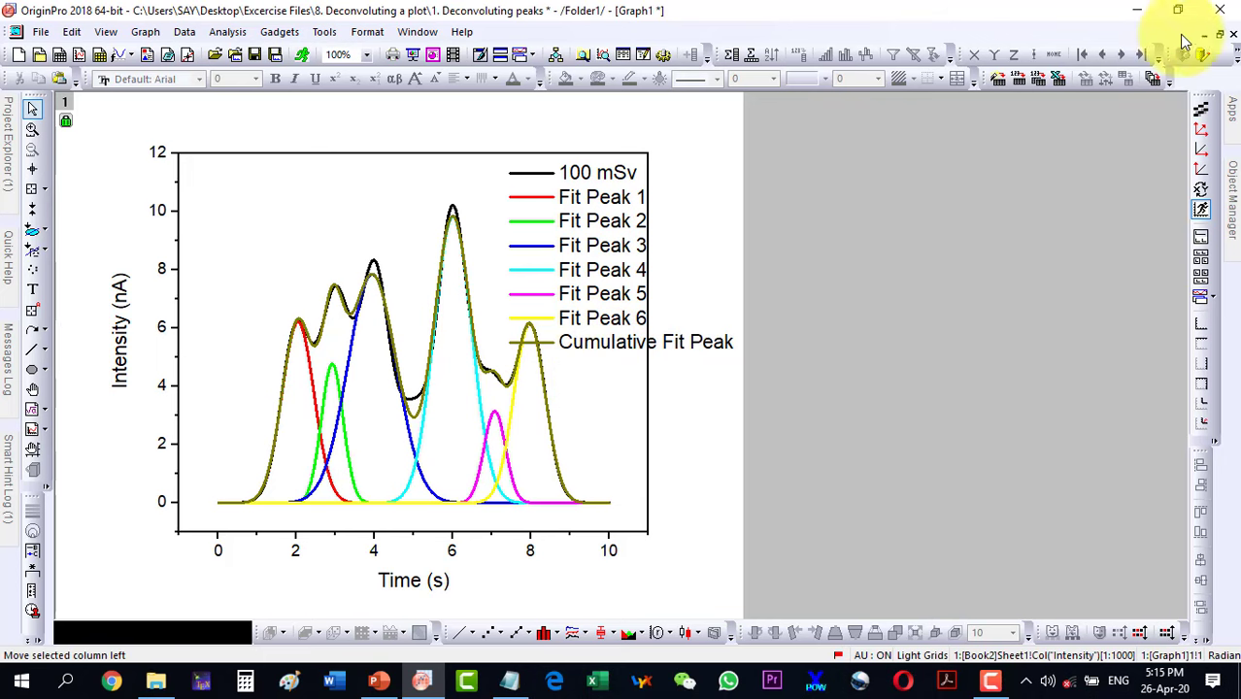
left_click(1219, 34)
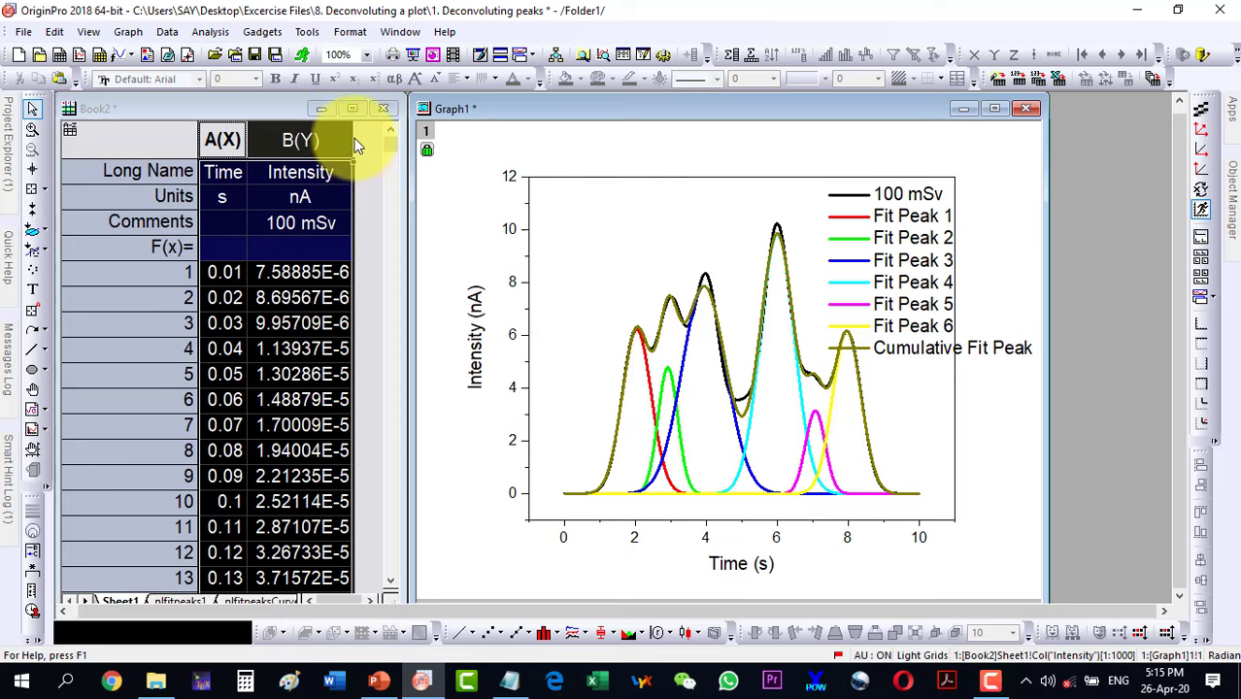
- Enlarge Book2 and examine the fit parameters in nlfitpeaks1 and the fitted curve data in nlfitpeaksCurve1
left_click(352, 108)
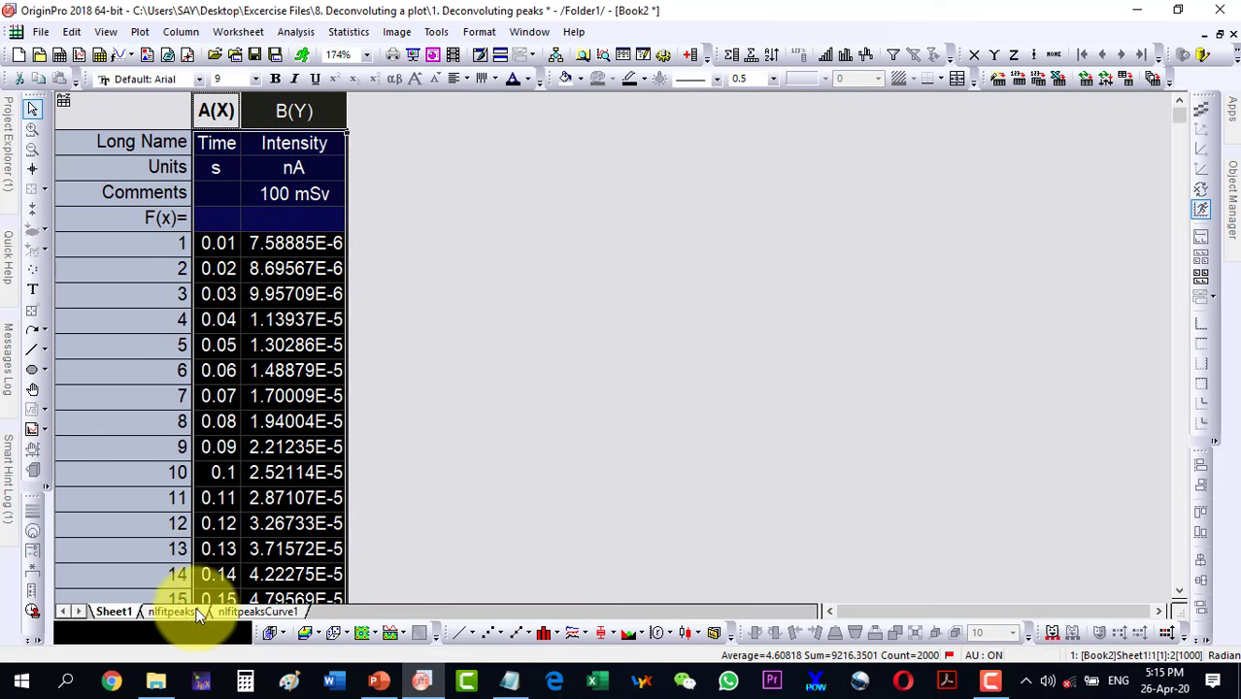
left_click(180, 609)
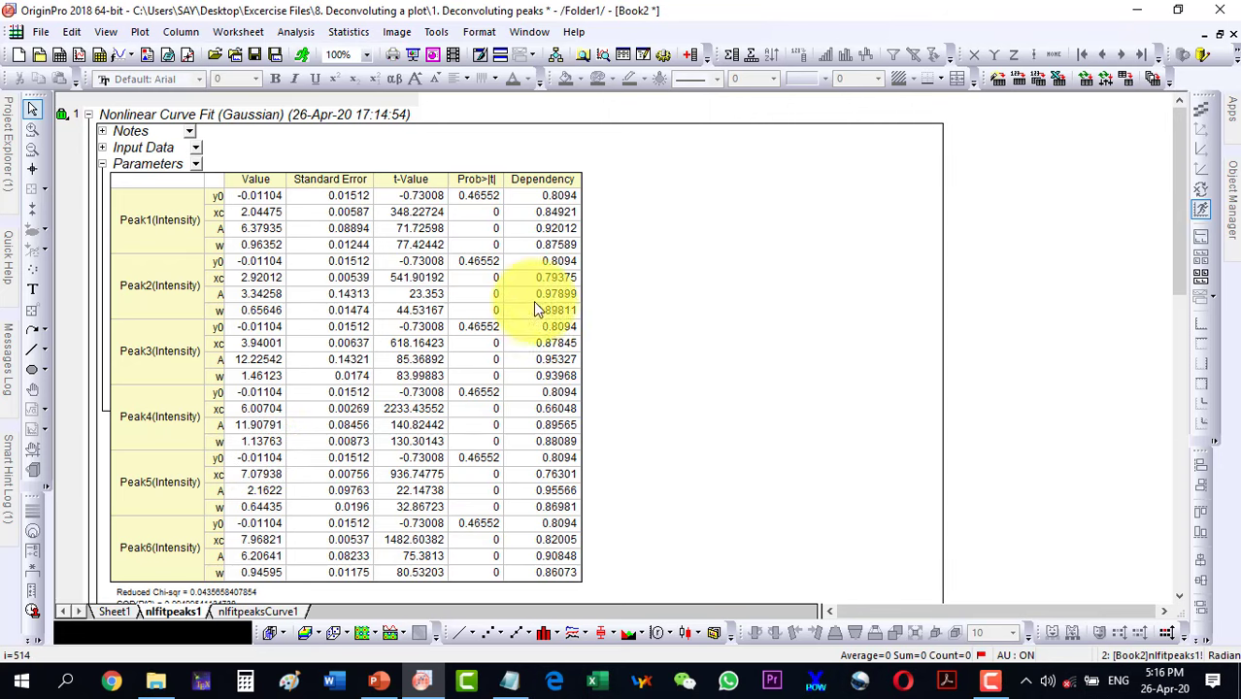
left_click(269, 614)
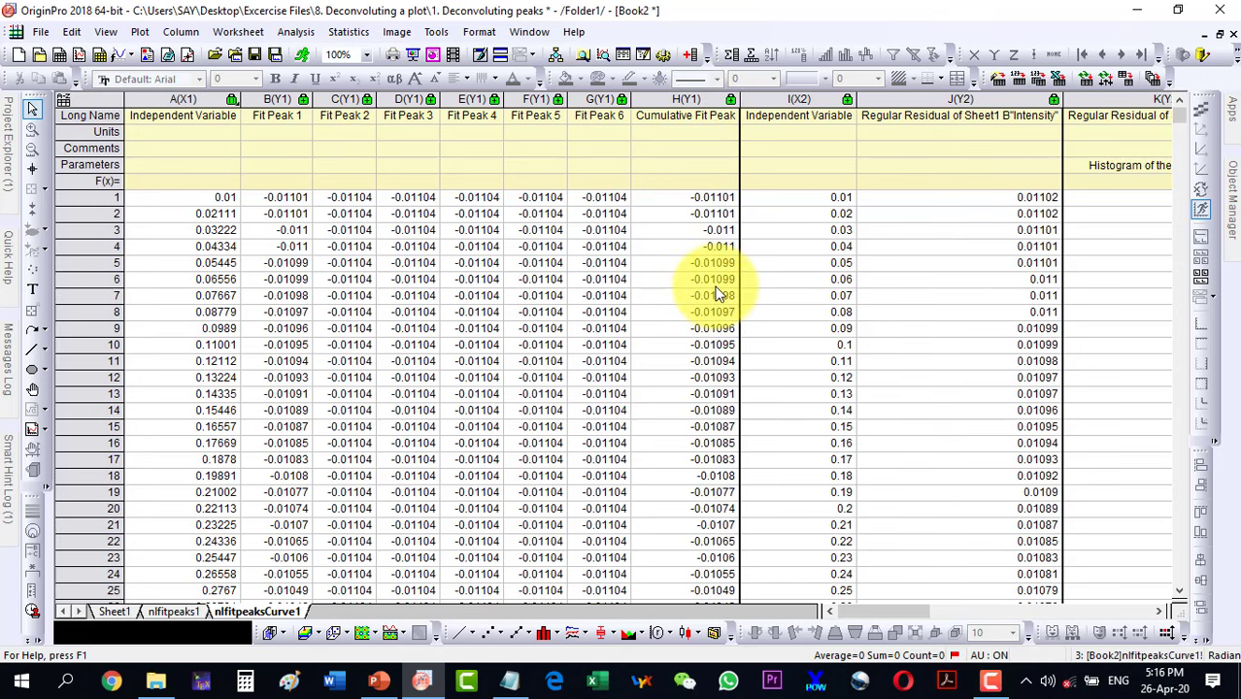
left_click(1220, 34)
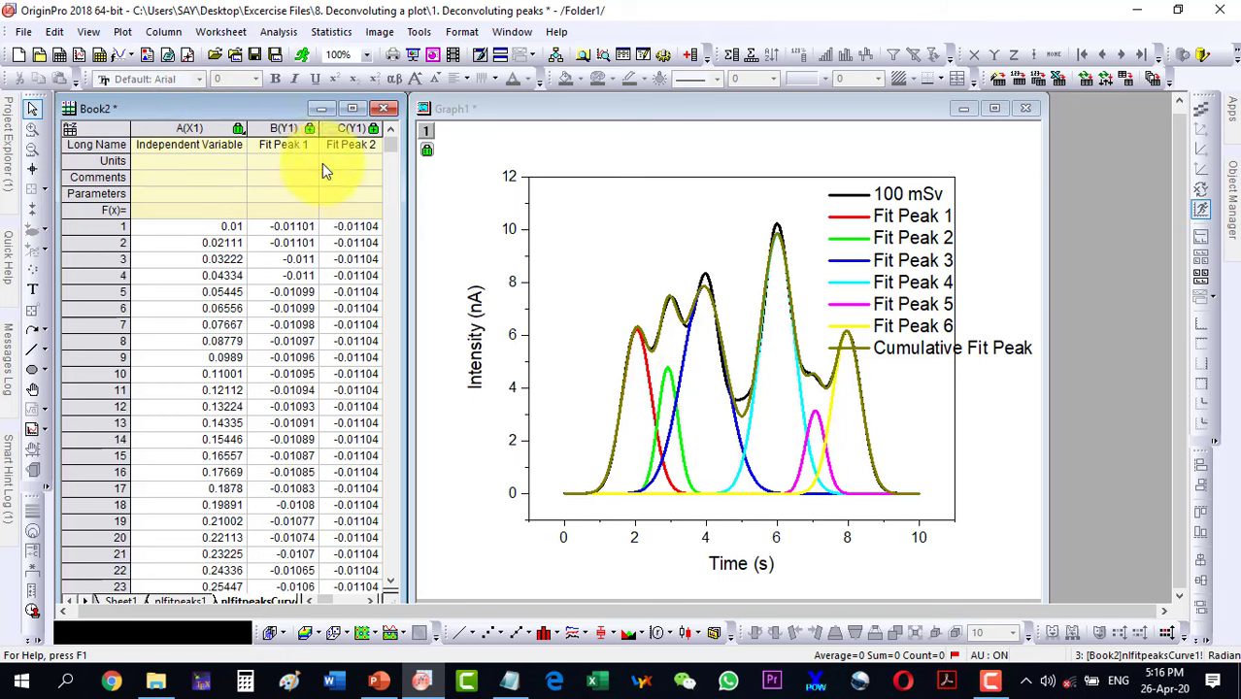
left_click(353, 108)
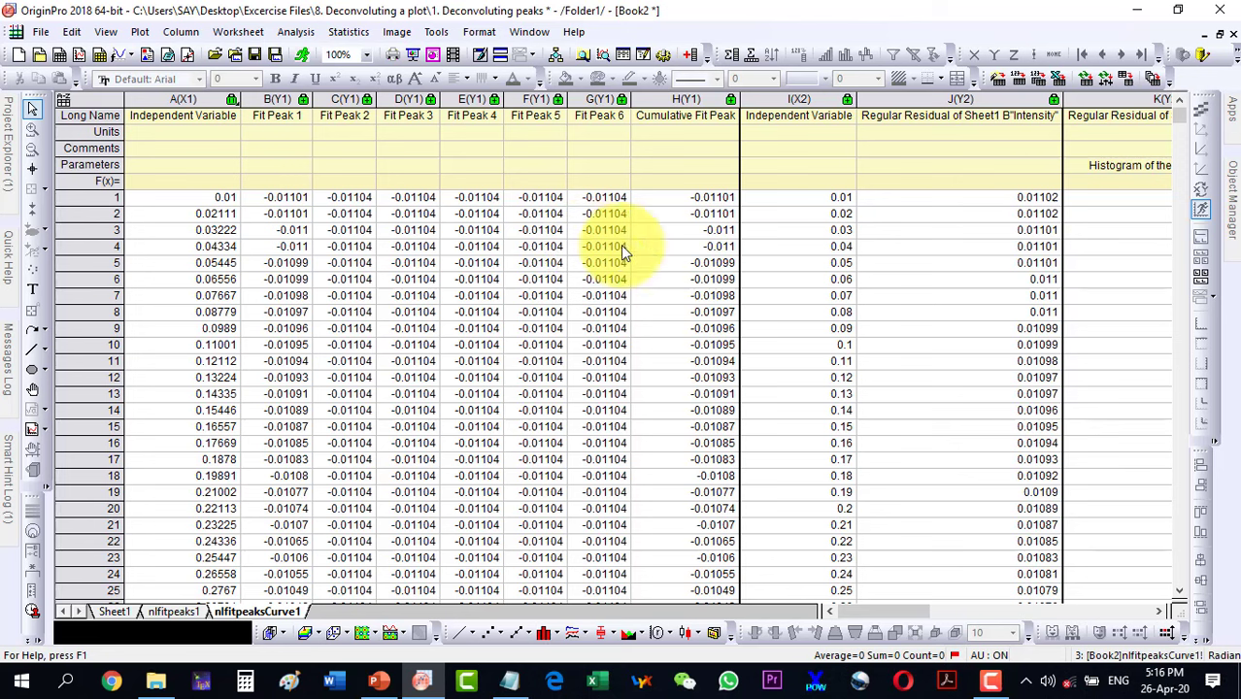
- Copy the Cumulative Fit Peak column of nlfitpeaksCurve1 at full precision and paste it into a new column C of Sheet1
left_click(679, 101)
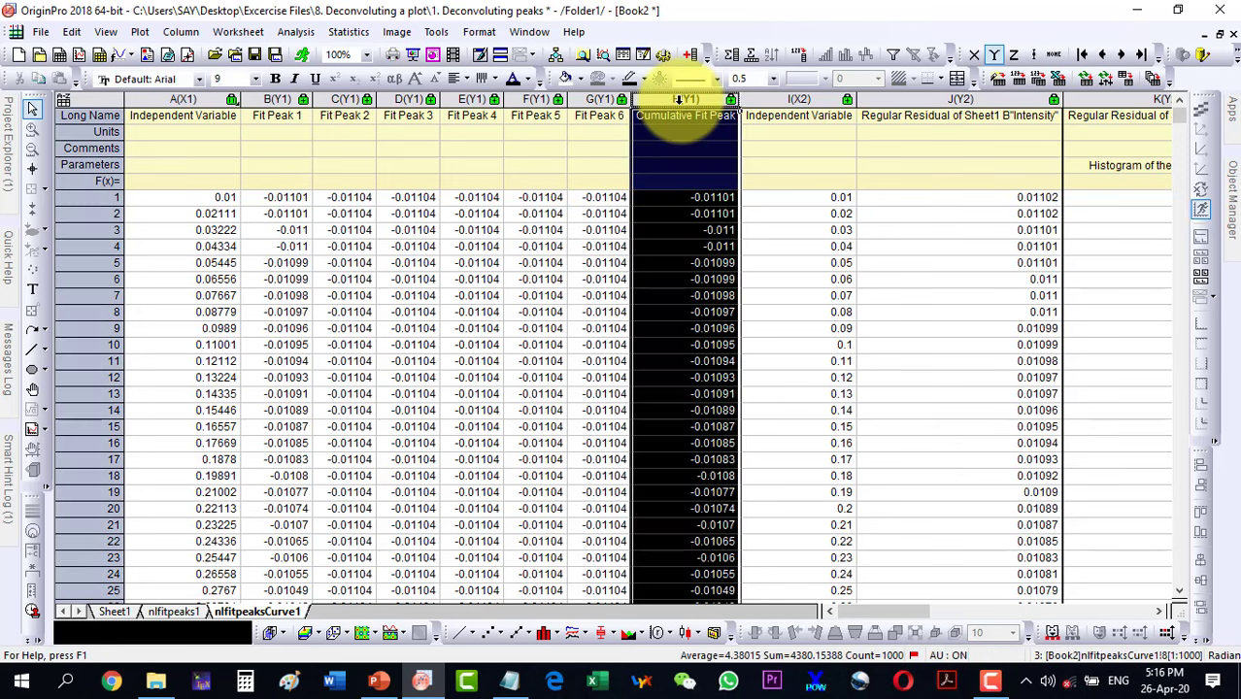
right_click(679, 101)
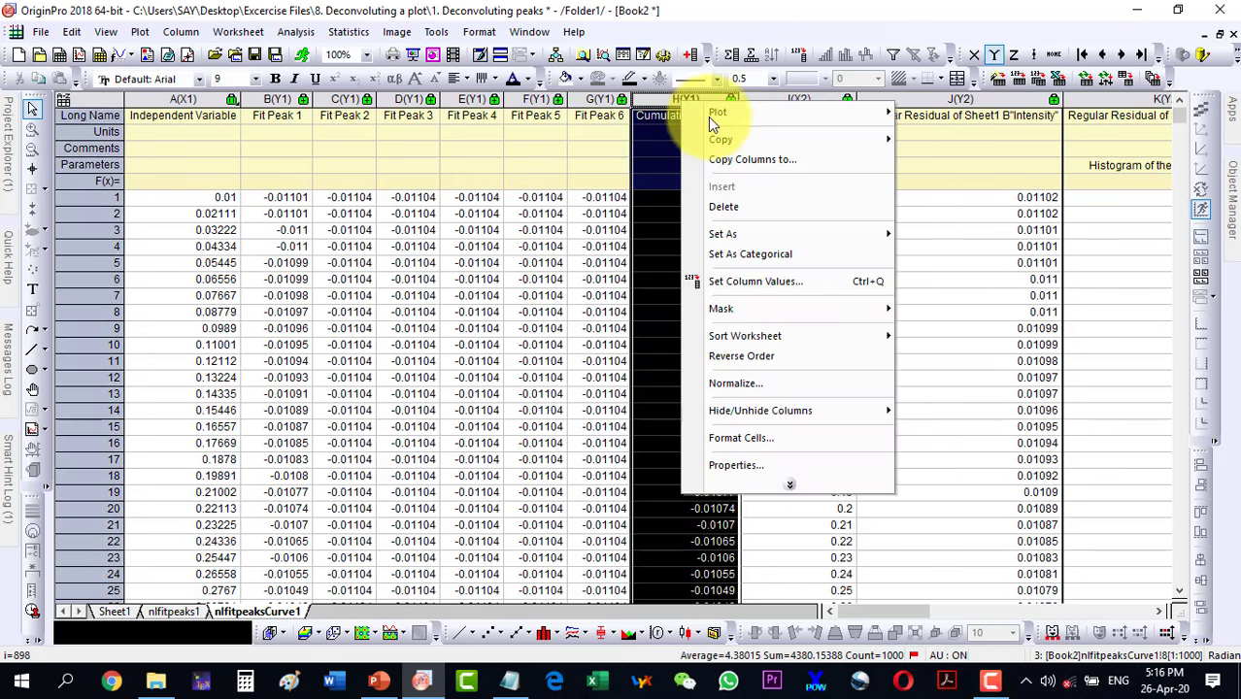
mouse_move(723, 141)
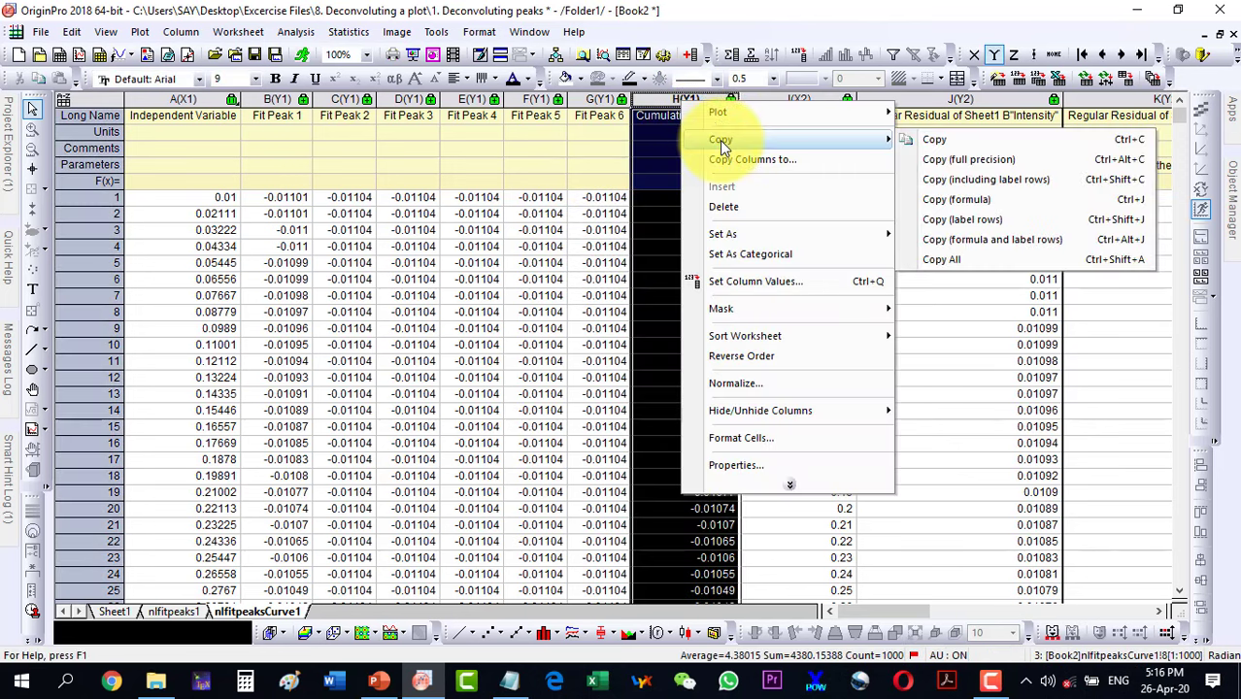
left_click(944, 158)
left_click(115, 612)
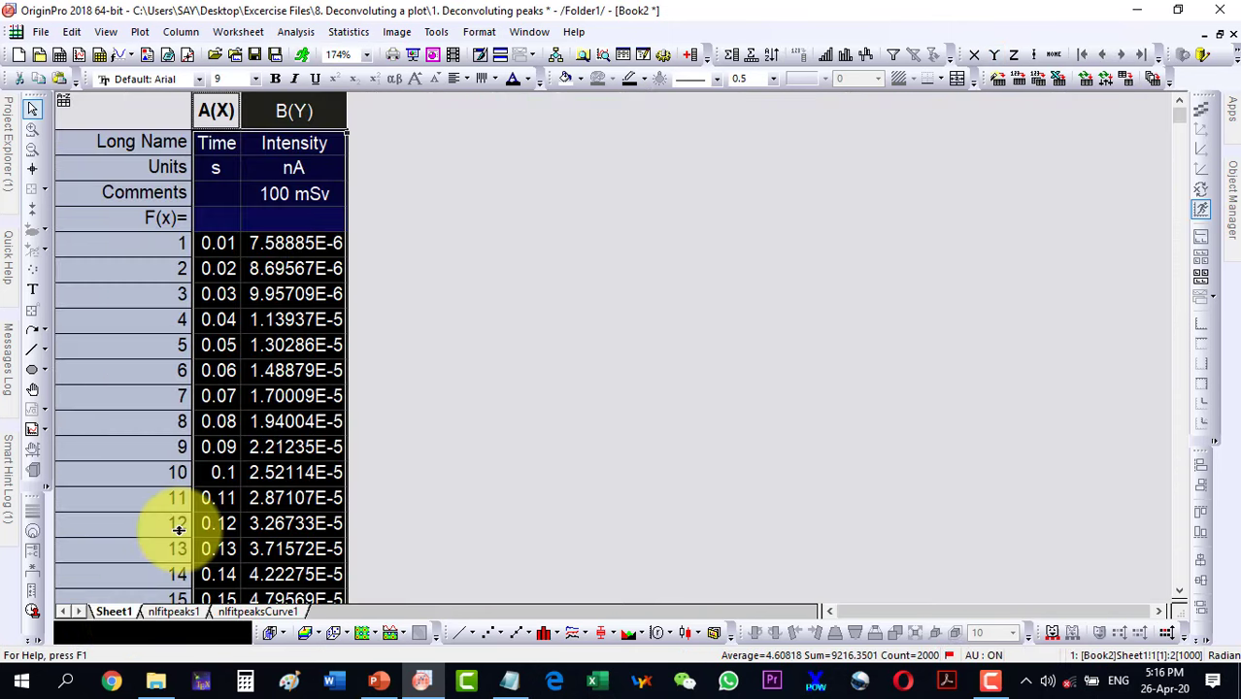
left_click(450, 307)
left_click(690, 55)
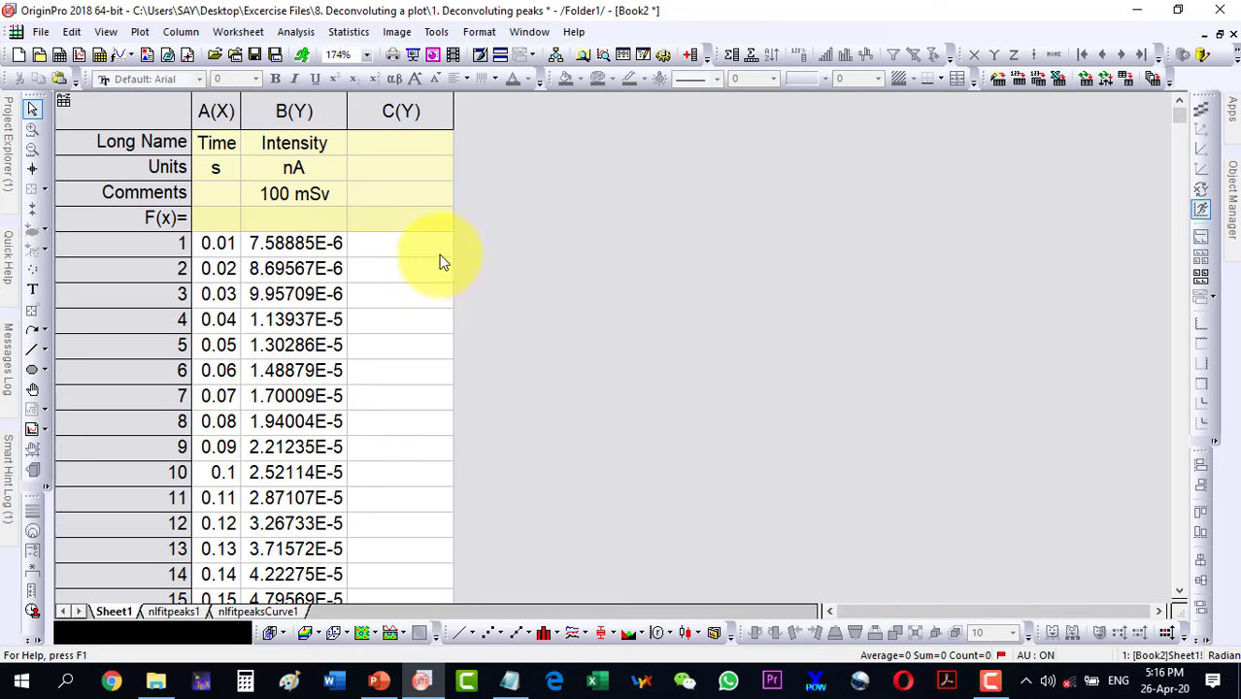
left_click(405, 111)
key("ctrl+v")
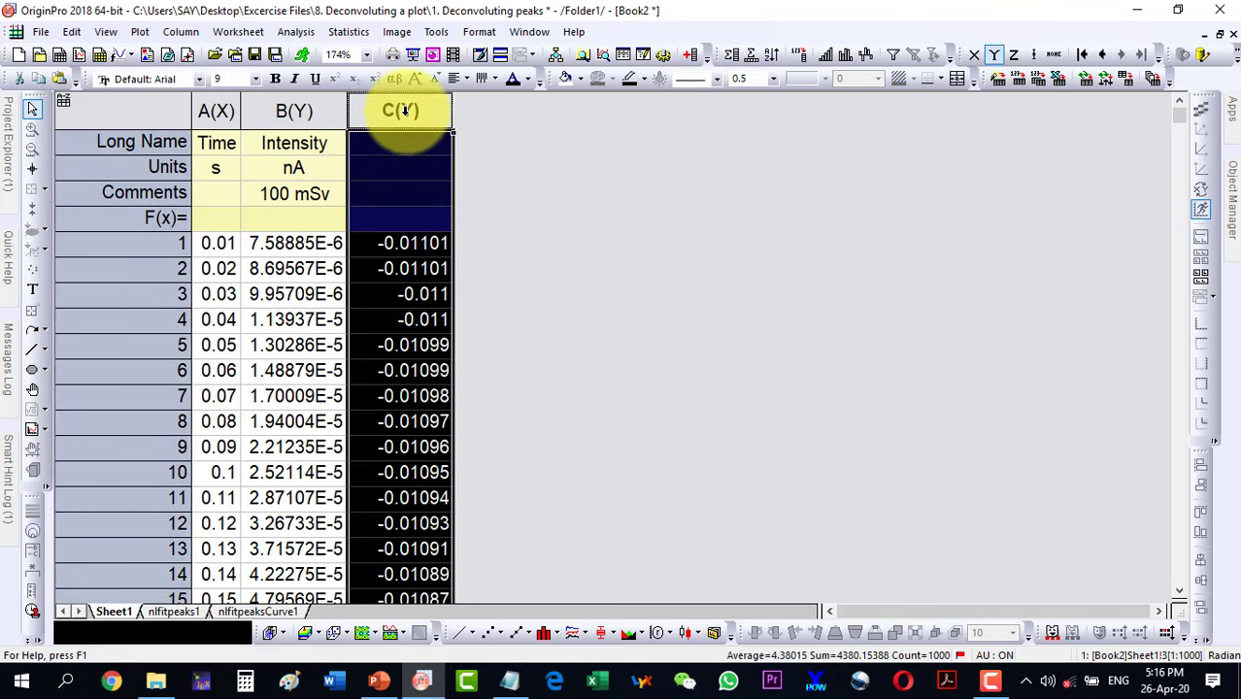
left_click(518, 199)
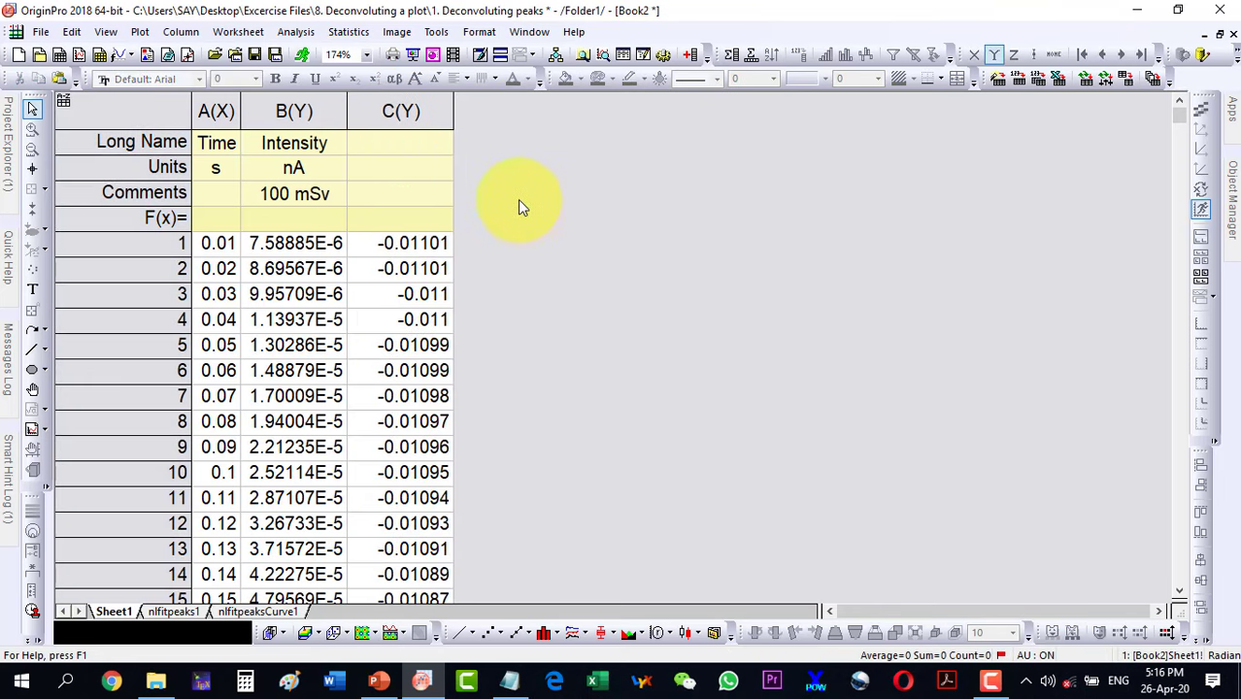
- Set the comment of column C in Sheet1 to "C Fit"
left_click(396, 195)
type("C")
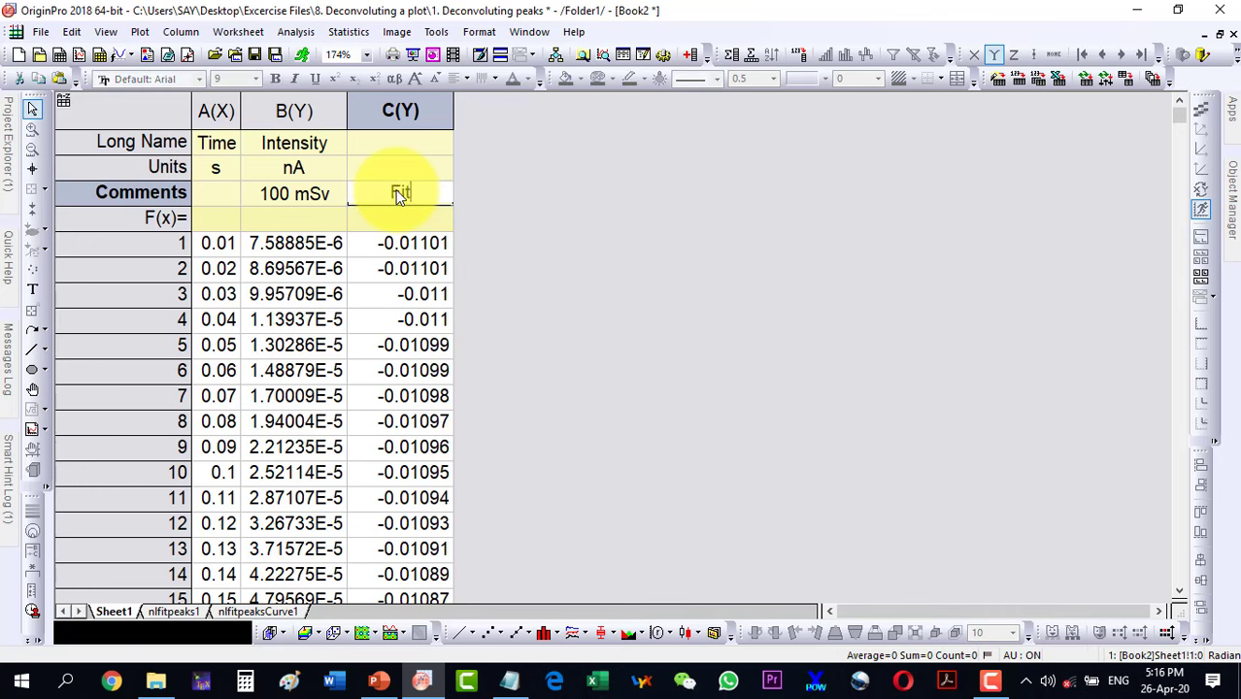
type("it")
left_click(468, 208)
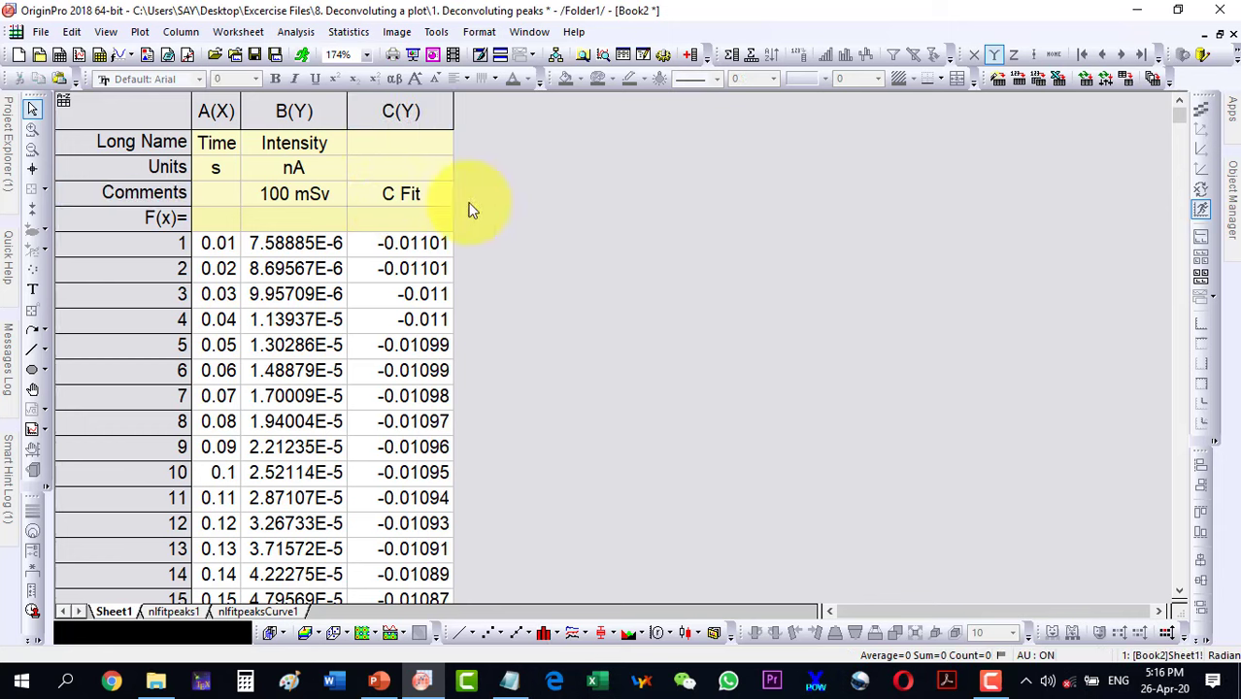
- Plot columns A to C of Sheet1 as a line graph, restore its window and place it beside the Book2 data
left_click_drag(238, 115, 400, 110)
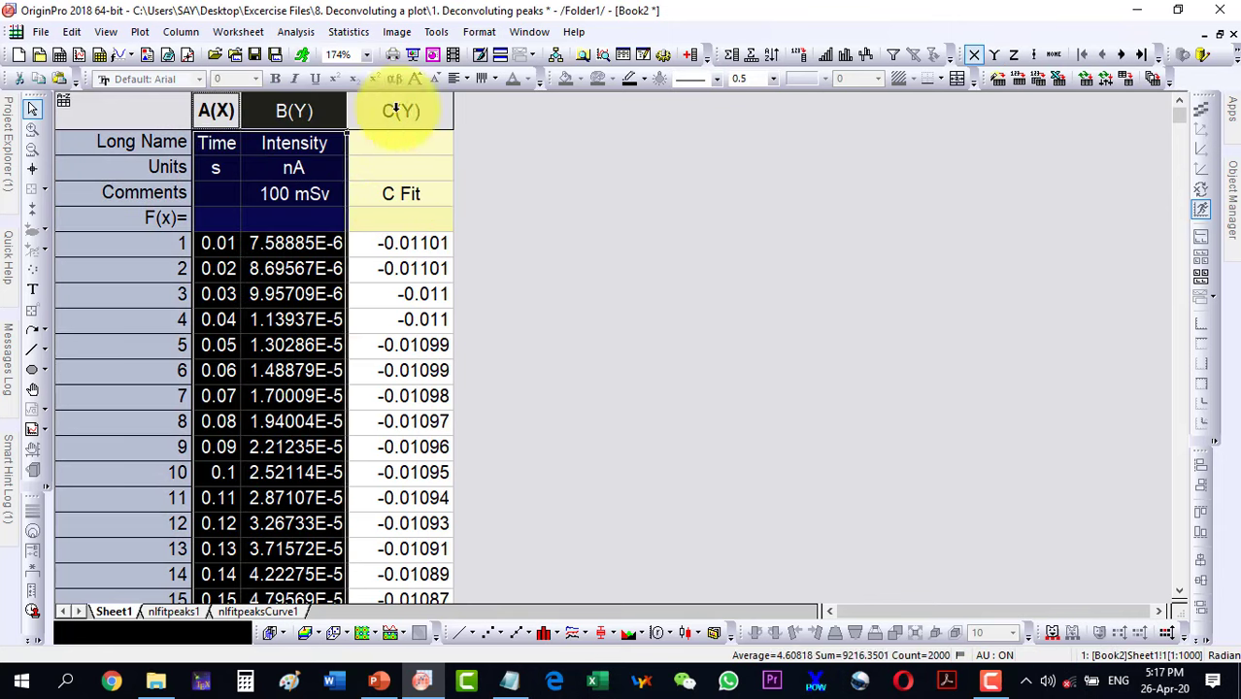
left_click(460, 633)
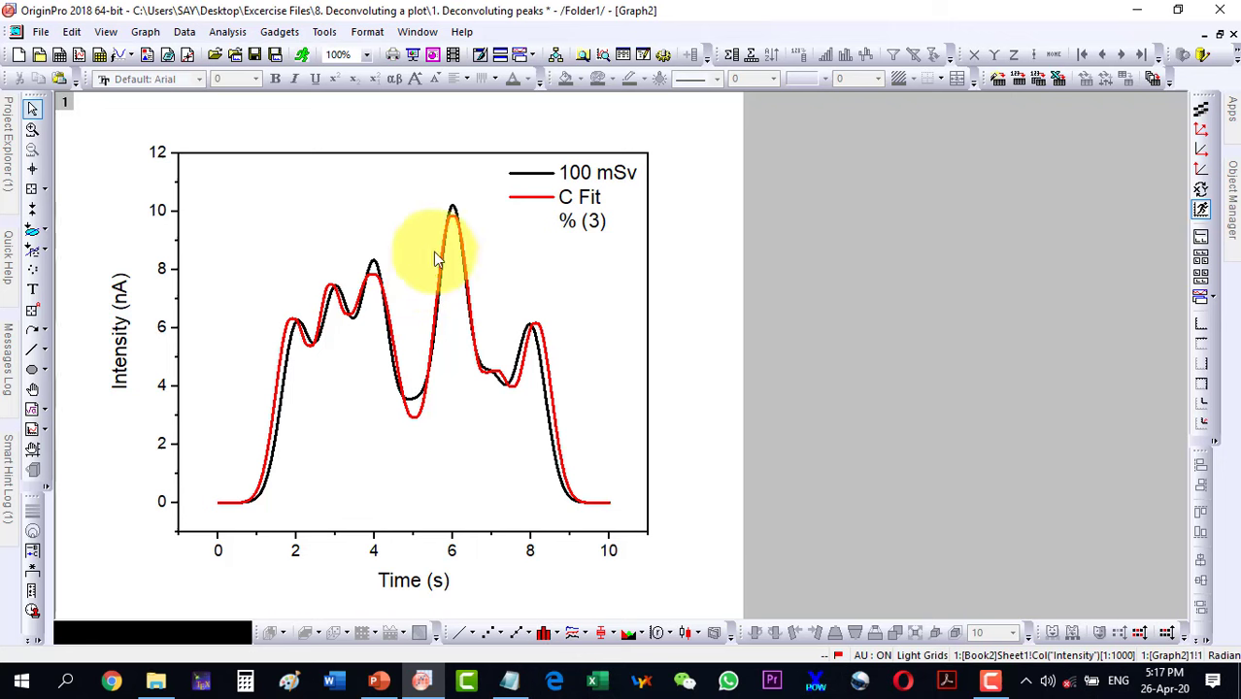
left_click(1219, 34)
left_click_drag(396, 133, 679, 120)
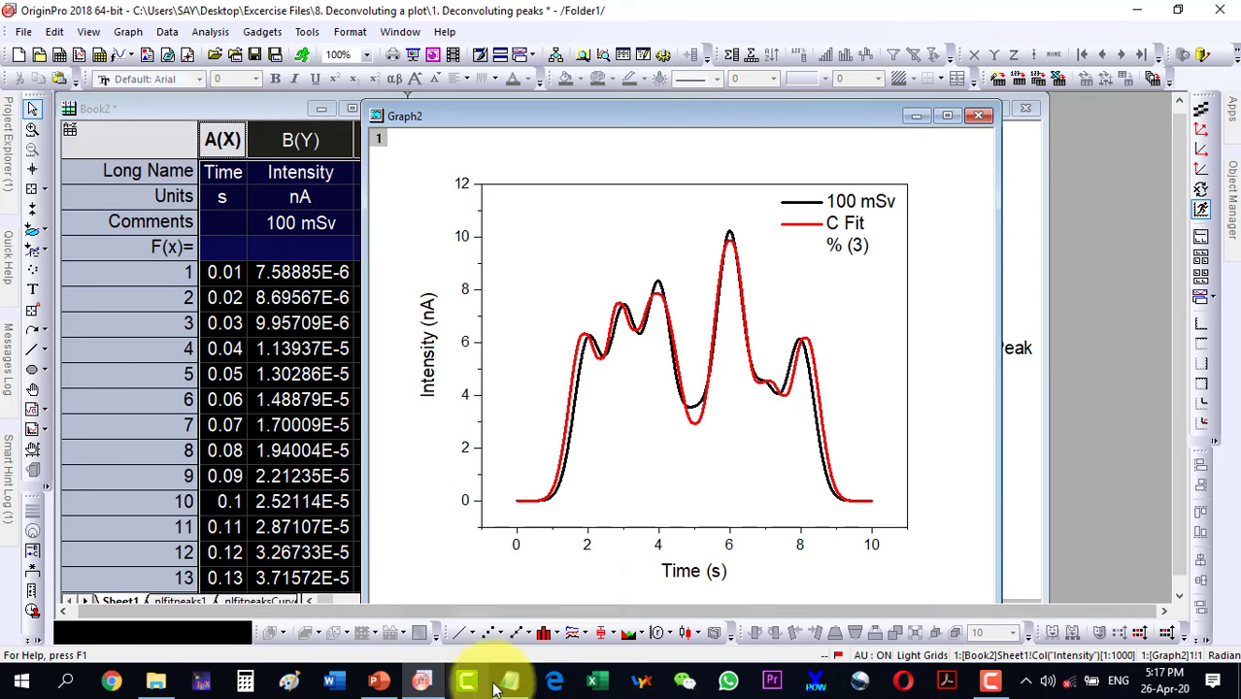
- Switch to the project "2. Deconvoluting peaks" with the 400 mSv plot
left_click(421, 680)
double_click(254, 216)
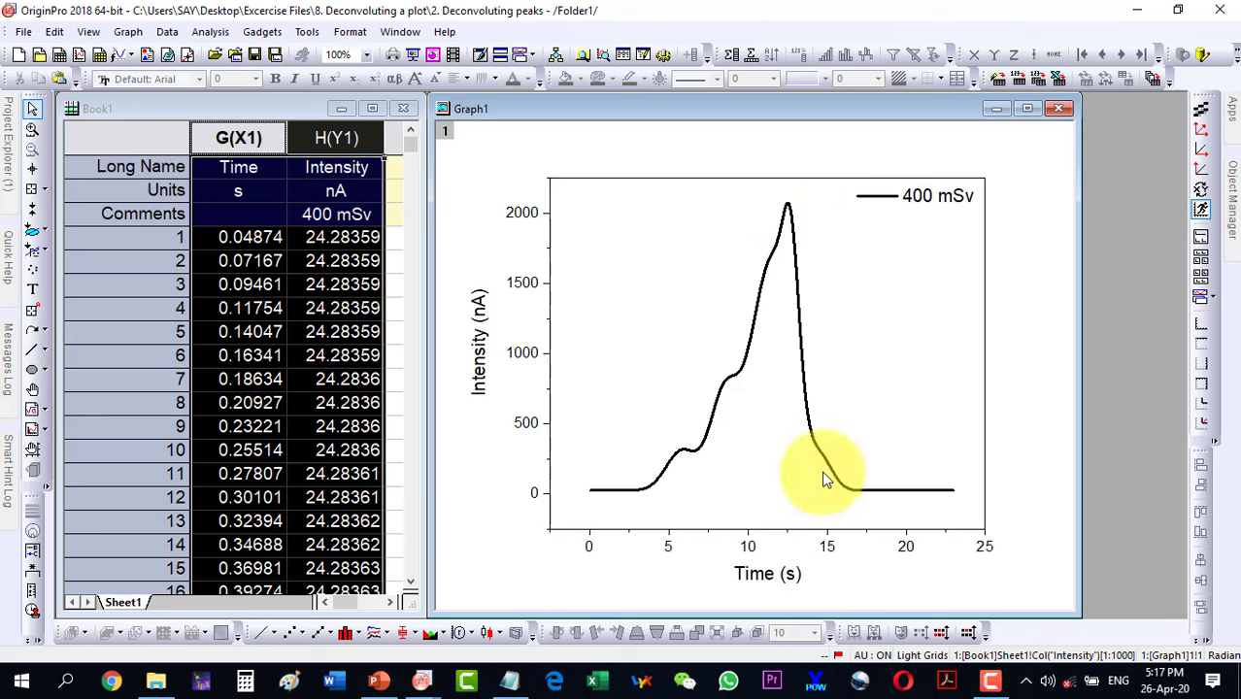
mouse_move(830, 470)
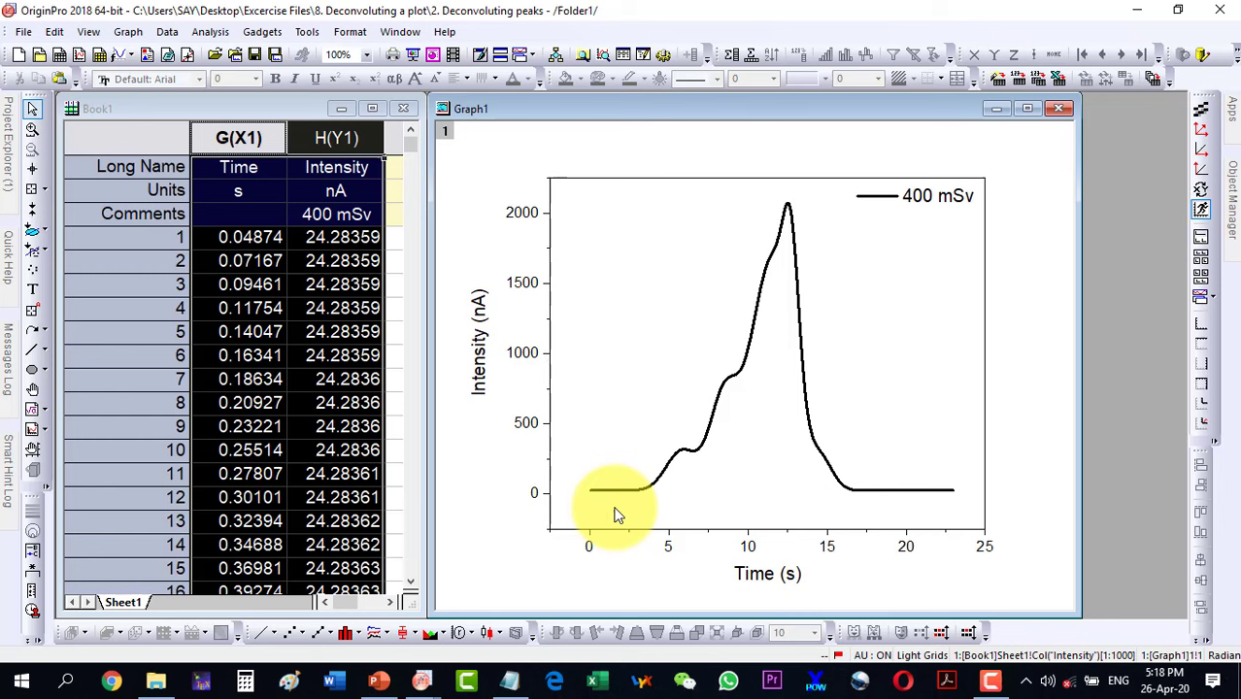
- Start a multiple peak fit on the 400 mSv curve in Graph1 with Gaussian as the peak function
left_click(761, 306)
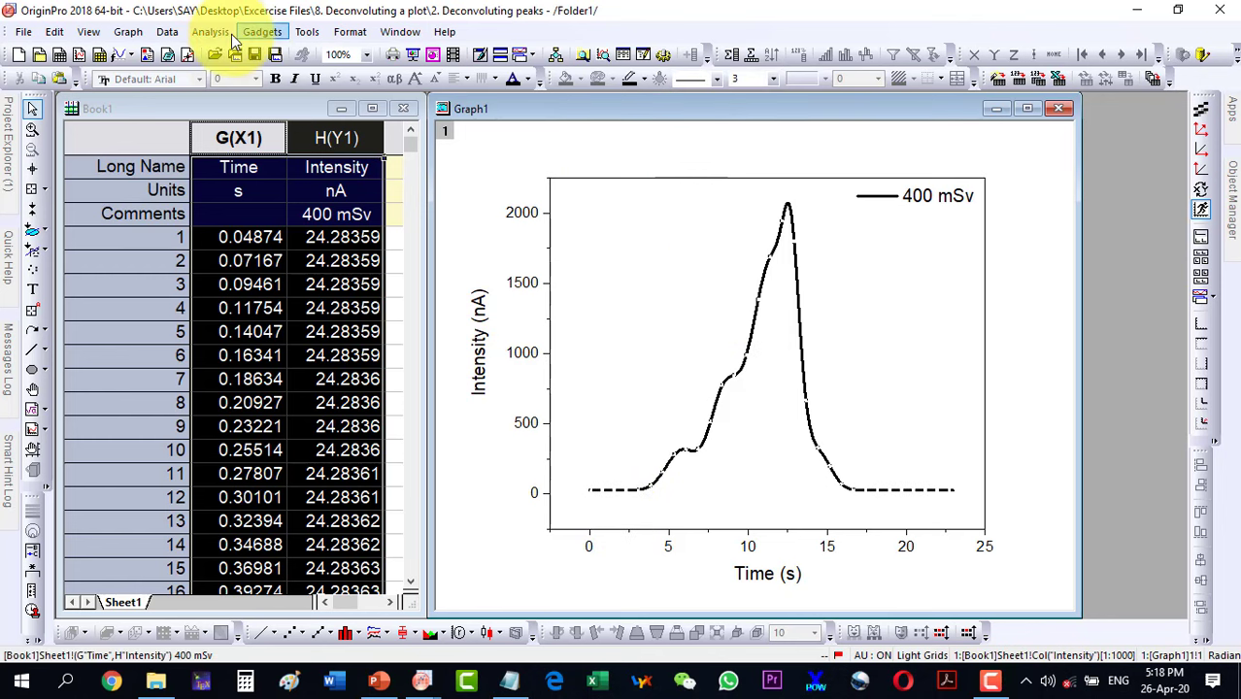
left_click(194, 32)
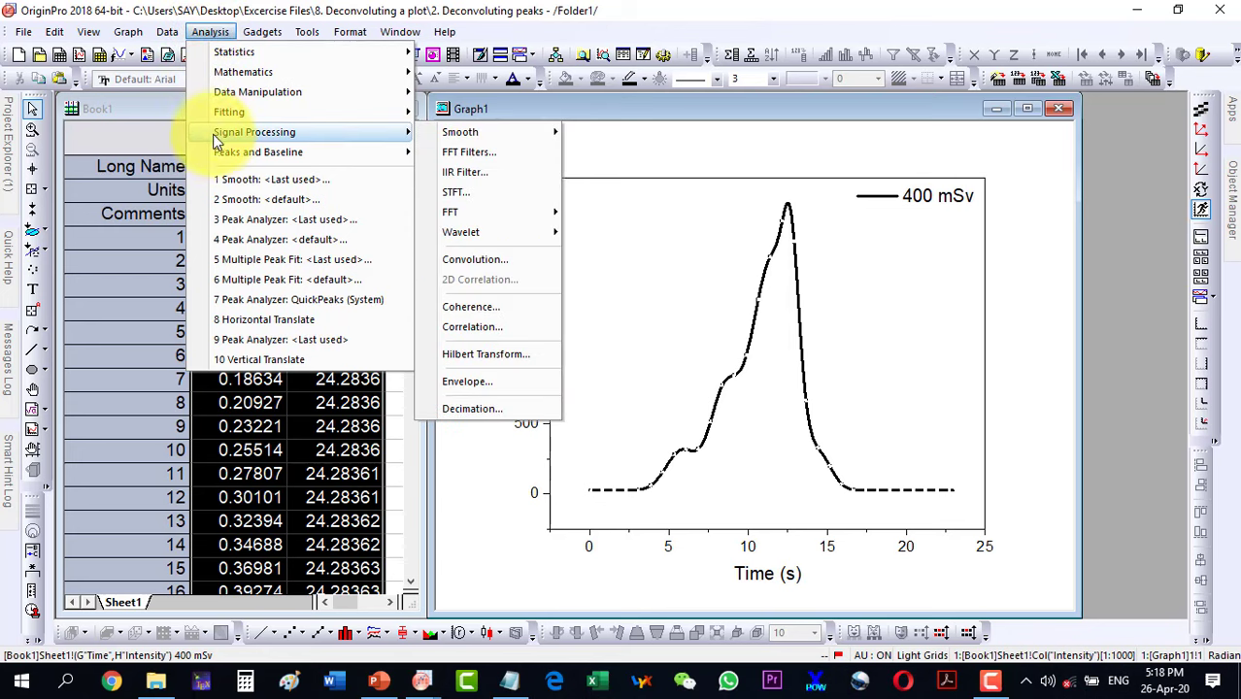
mouse_move(216, 159)
mouse_move(535, 155)
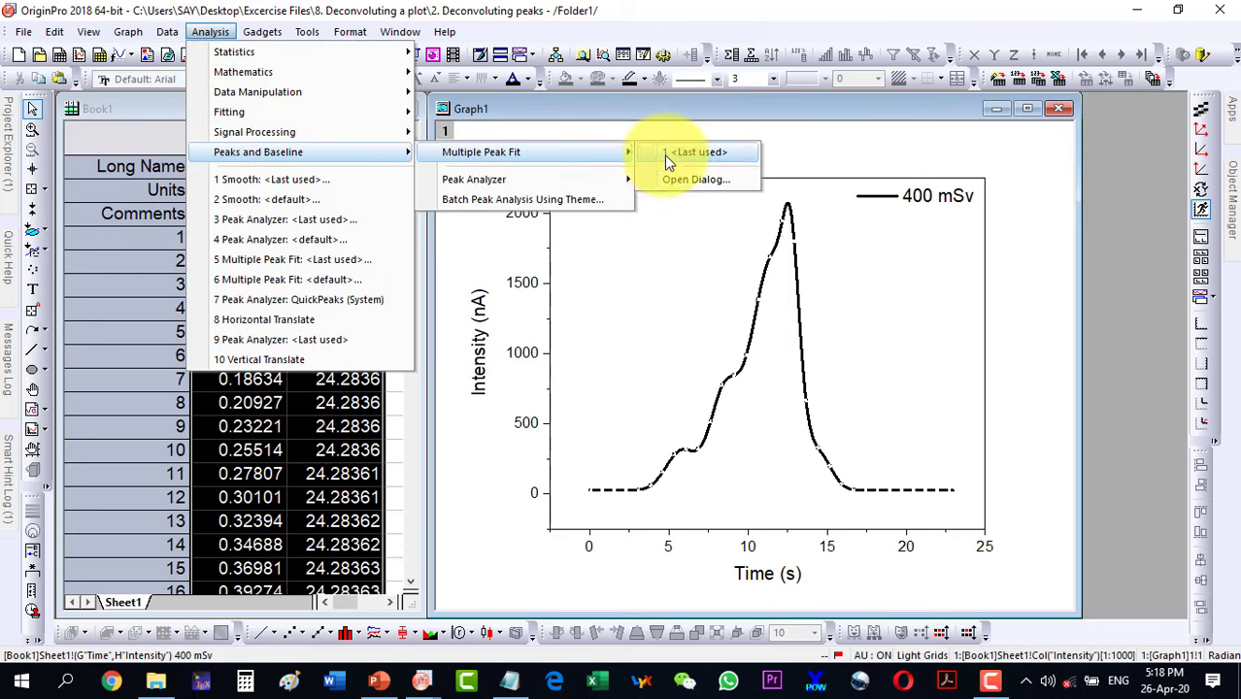
left_click(679, 178)
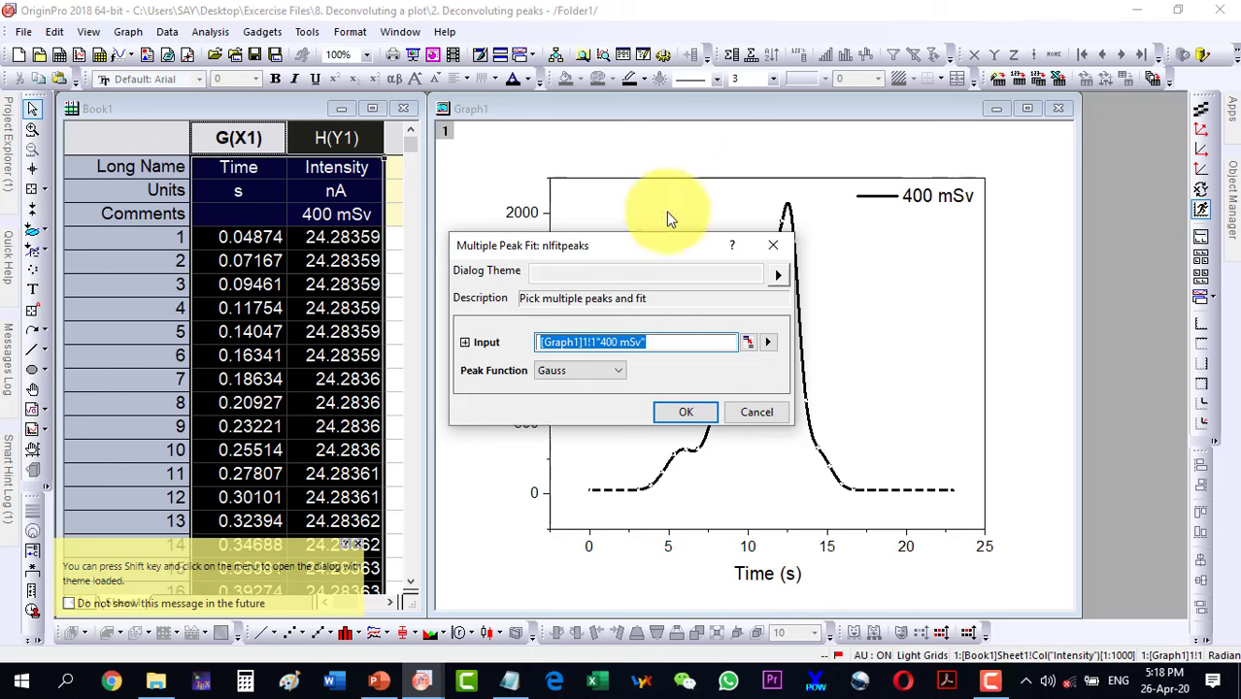
left_click(573, 373)
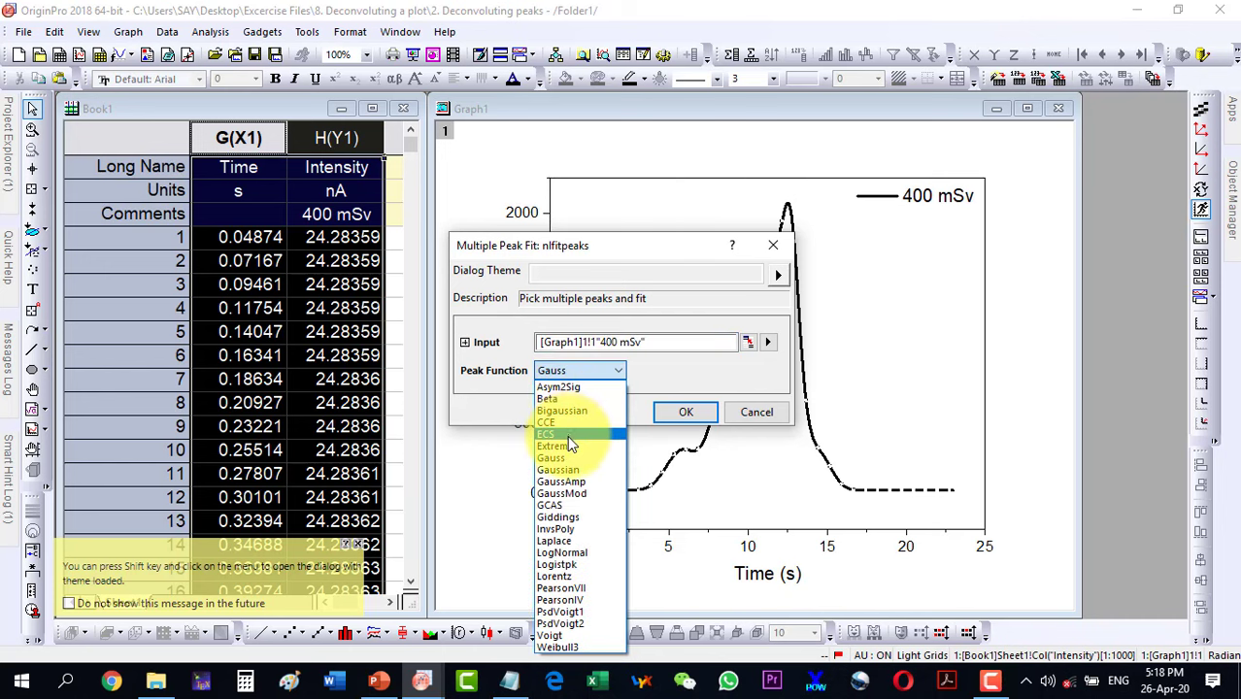
left_click(564, 471)
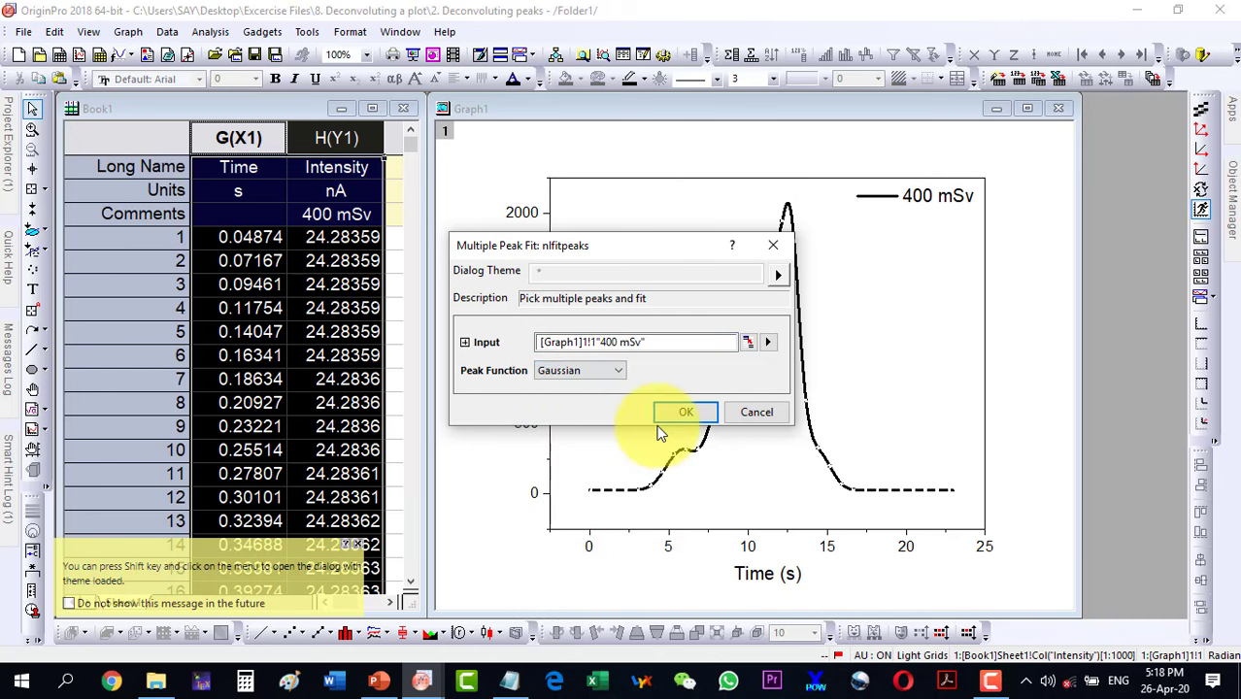
left_click(670, 416)
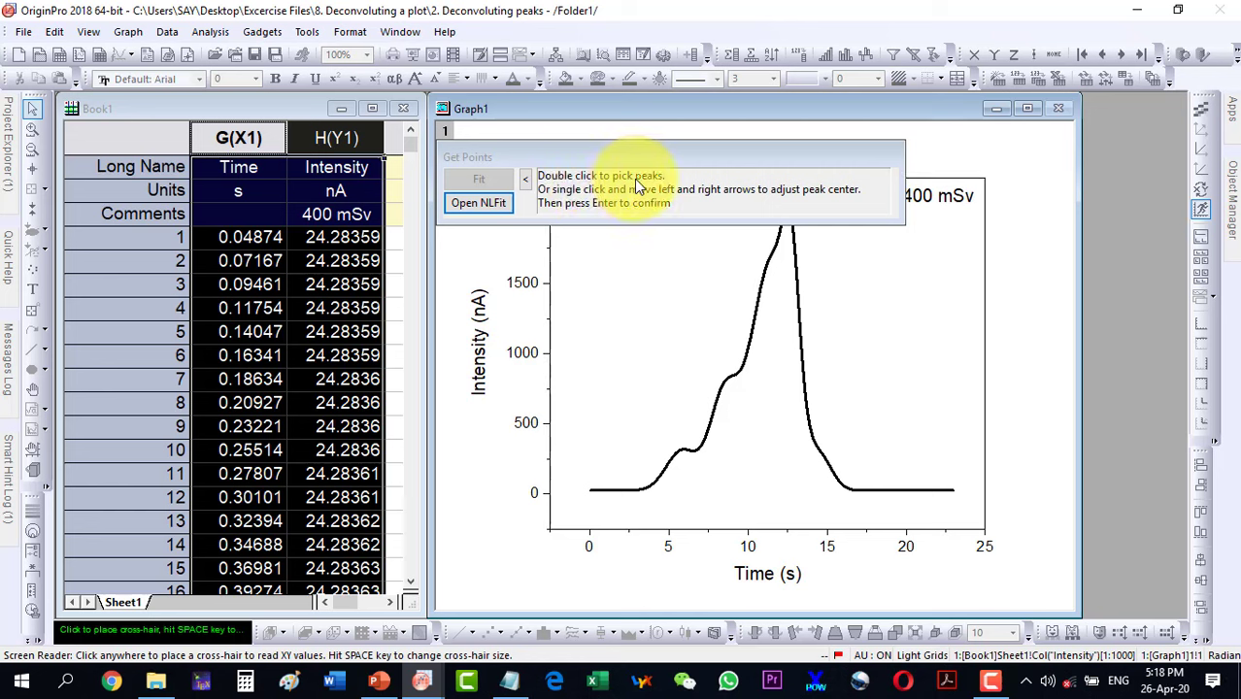
- Uncover the 400 mSv curve and pick five peaks at about 5.9, 8.7, 11.2, 12.5 and 15 s
left_click_drag(681, 158, 635, 142)
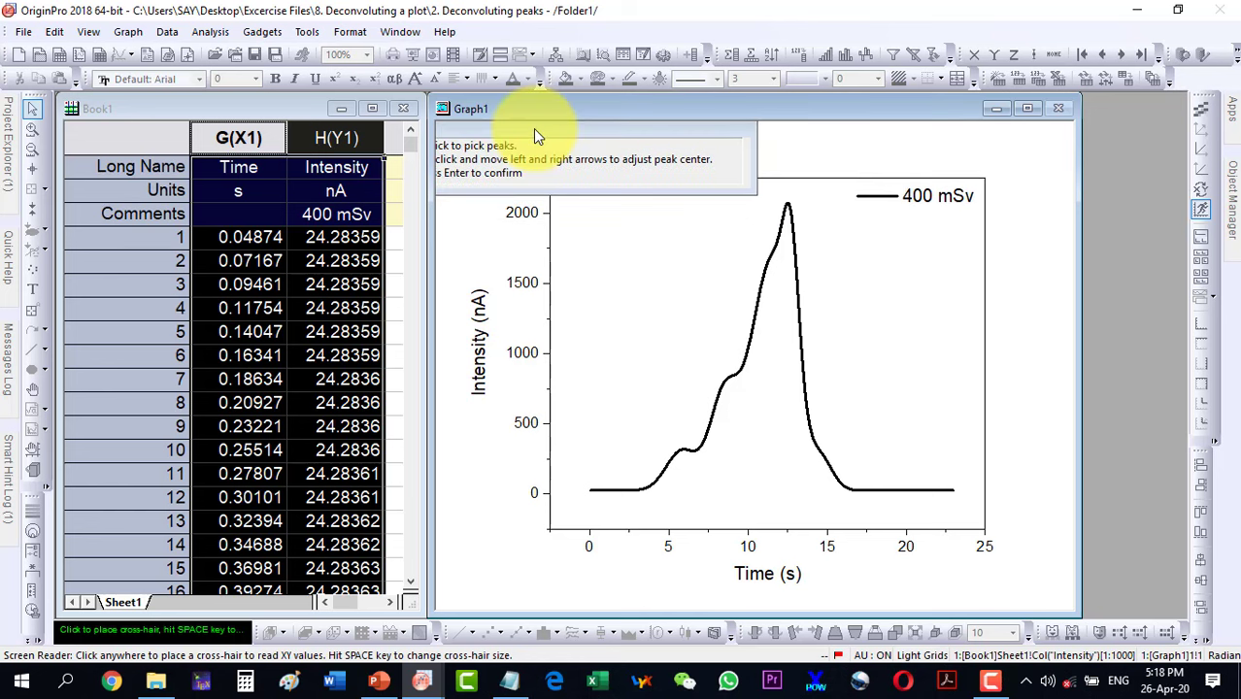
left_click(682, 440)
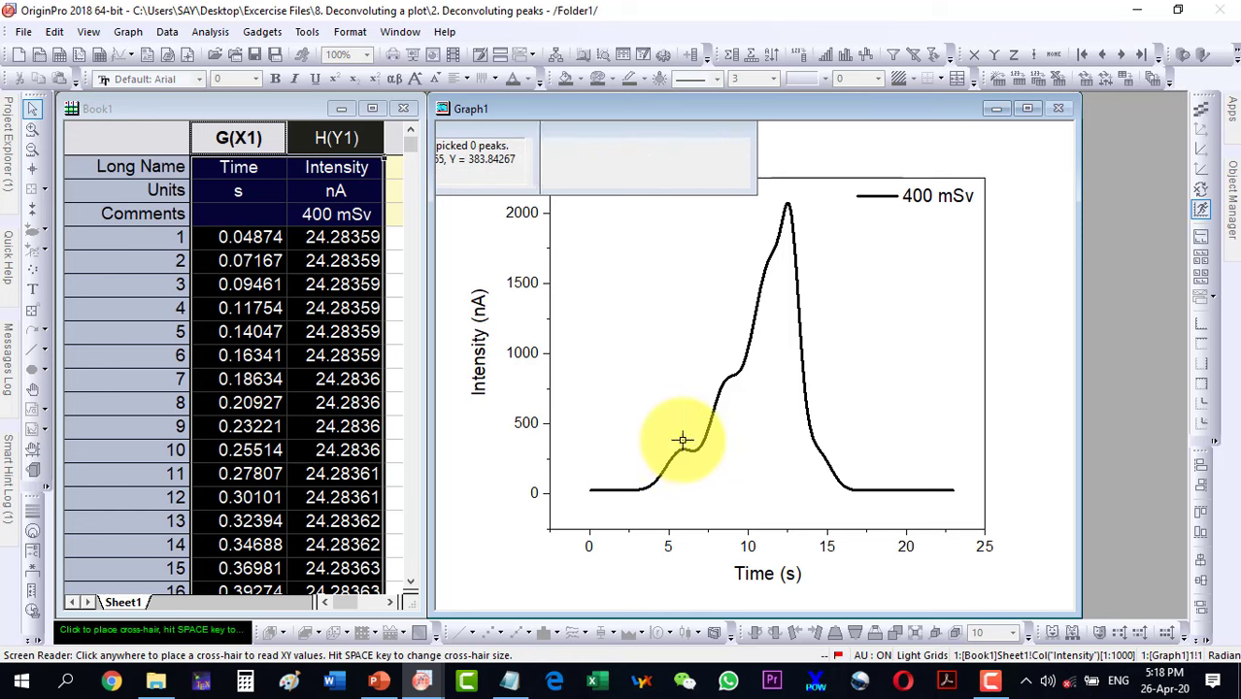
left_click(726, 373)
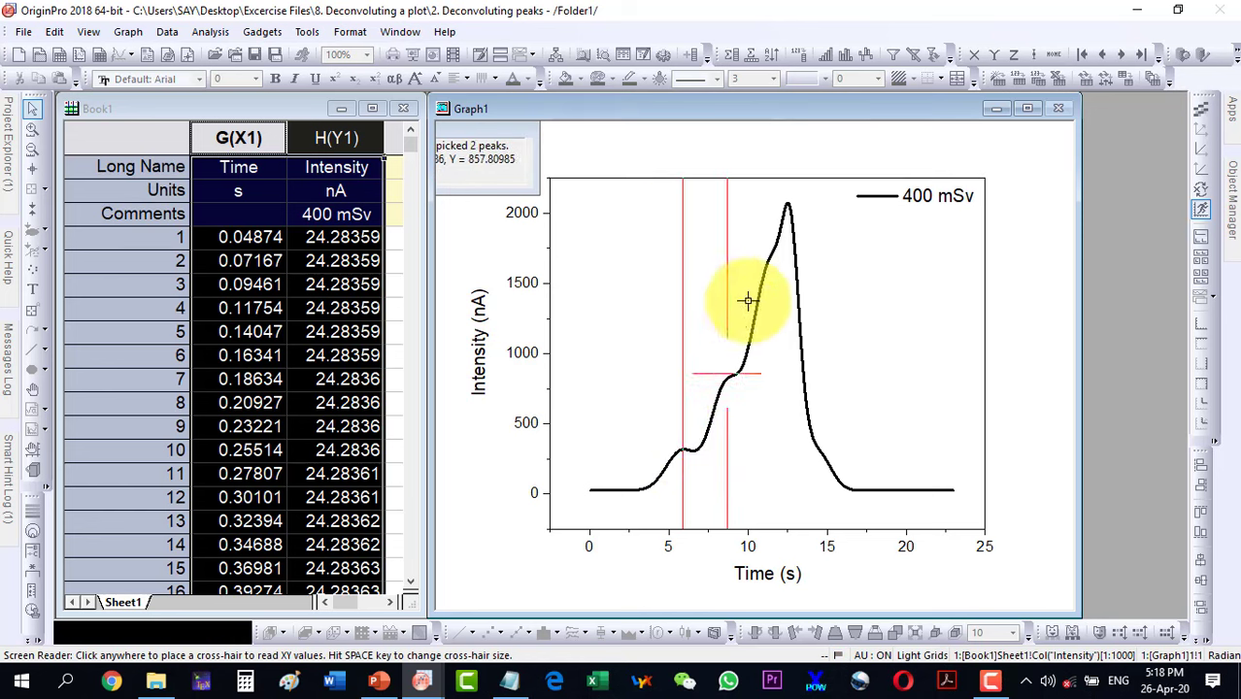
left_click(767, 254)
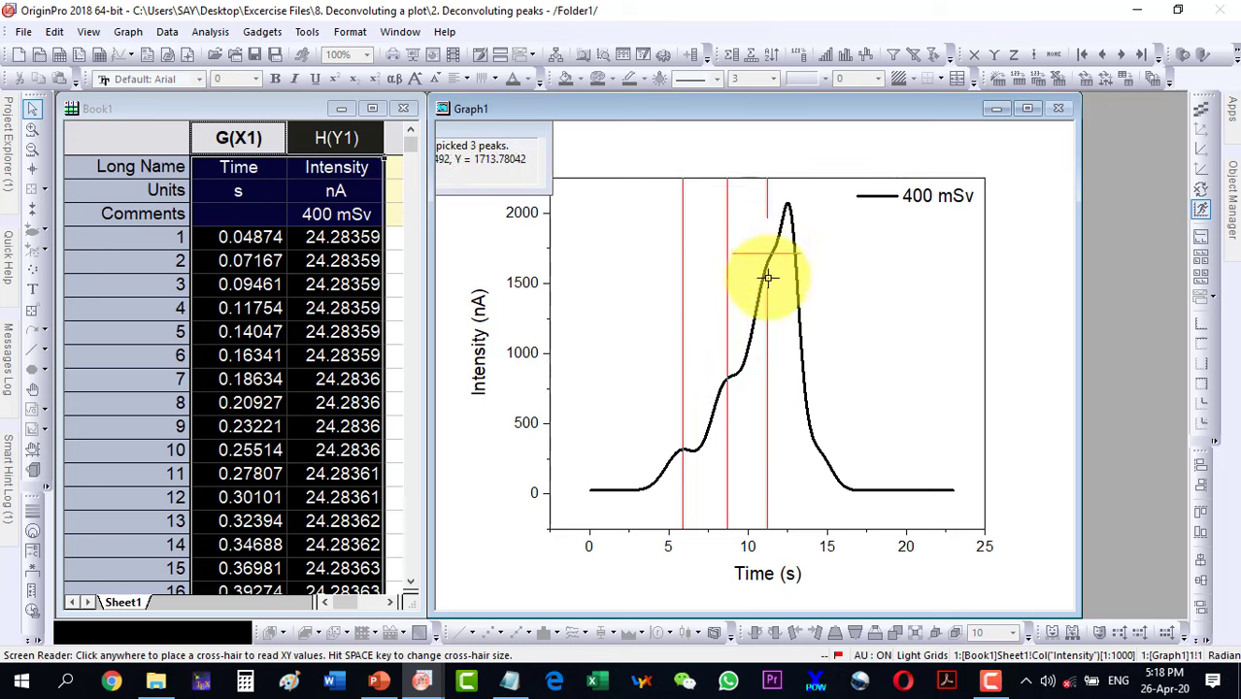
left_click(787, 195)
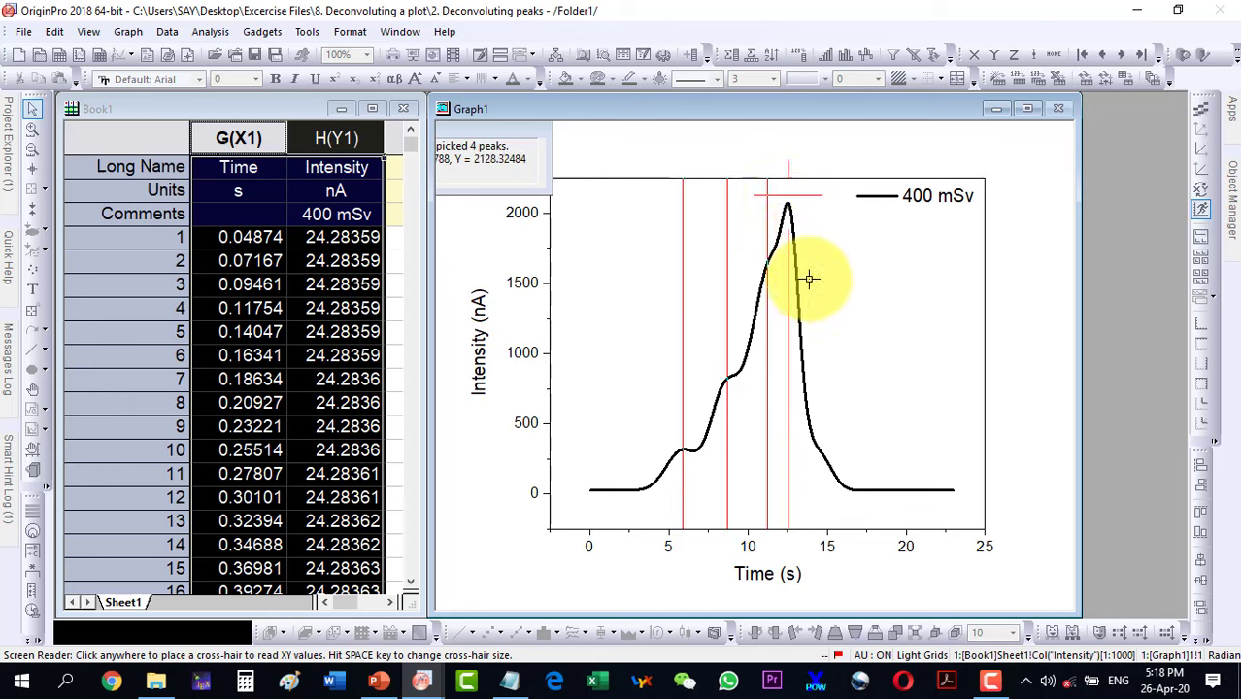
left_click(826, 457)
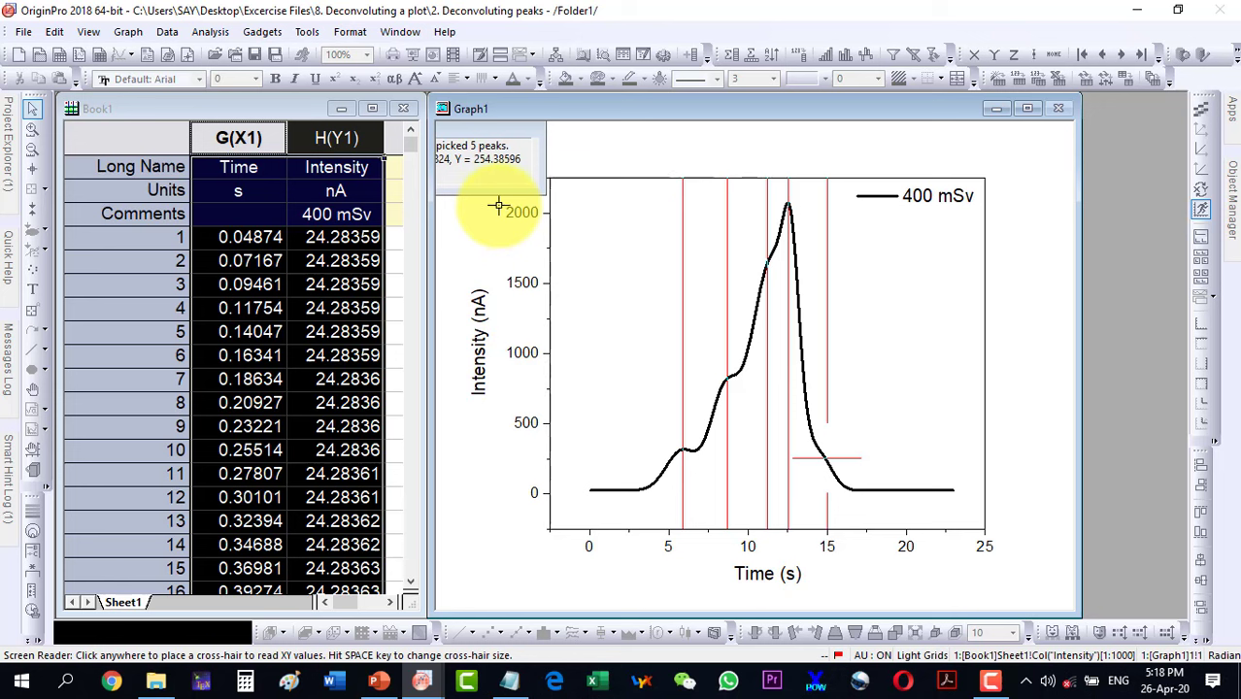
- Open the NLFit settings for the five picked peaks, run a single fit iteration, and fit until converged
left_click_drag(487, 131, 659, 146)
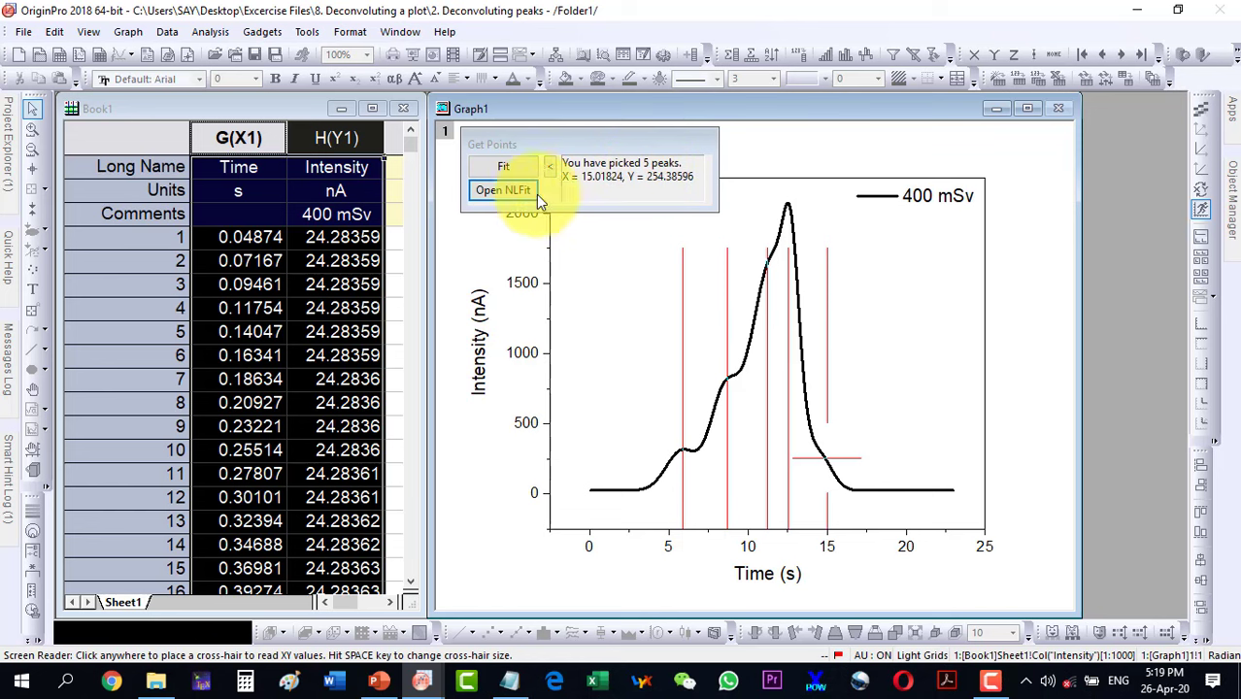
left_click(503, 190)
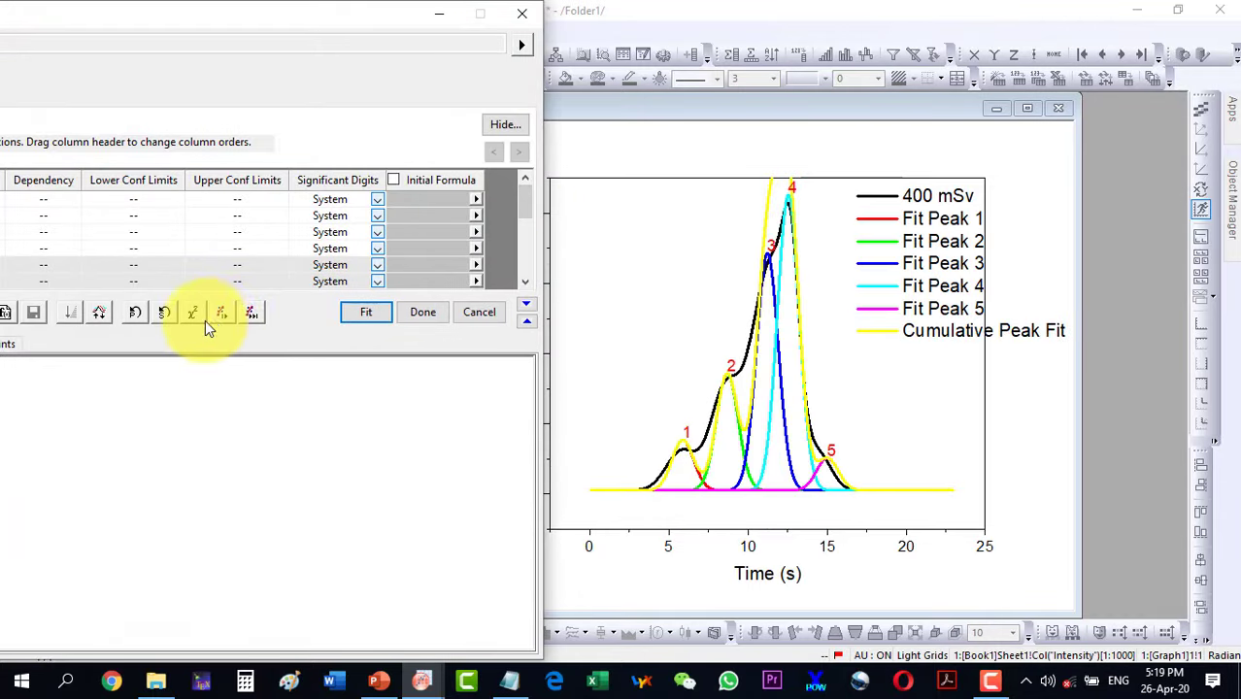
left_click(224, 321)
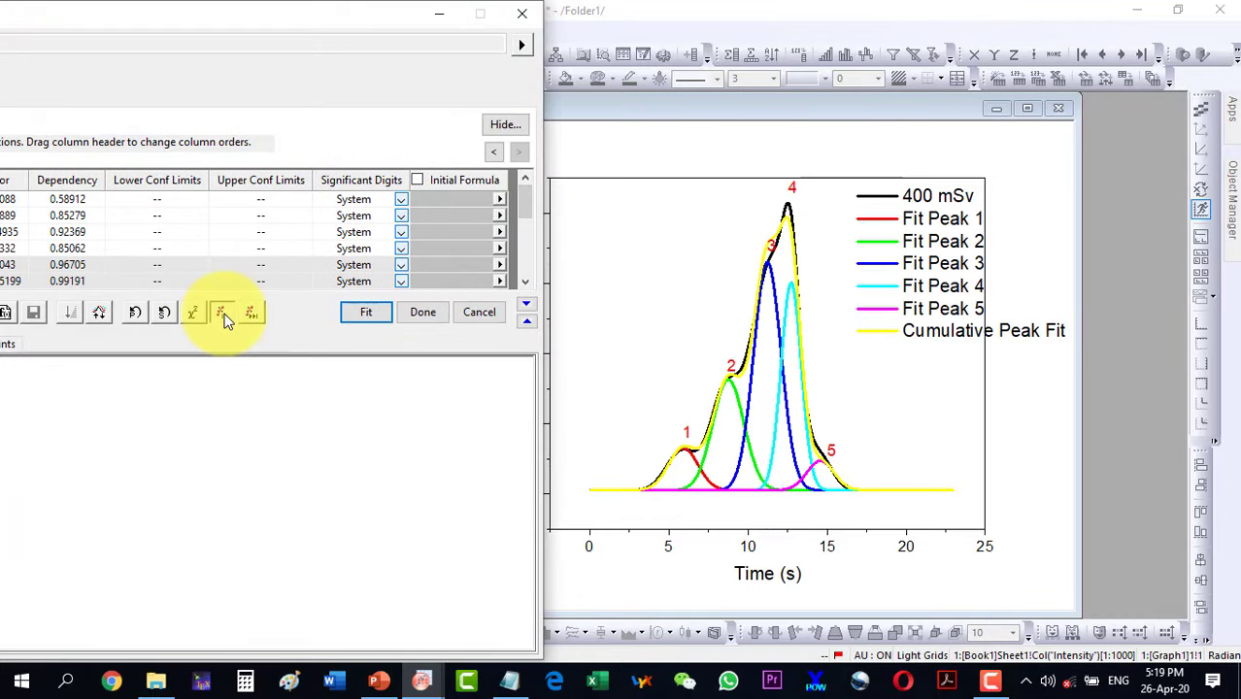
left_click(252, 313)
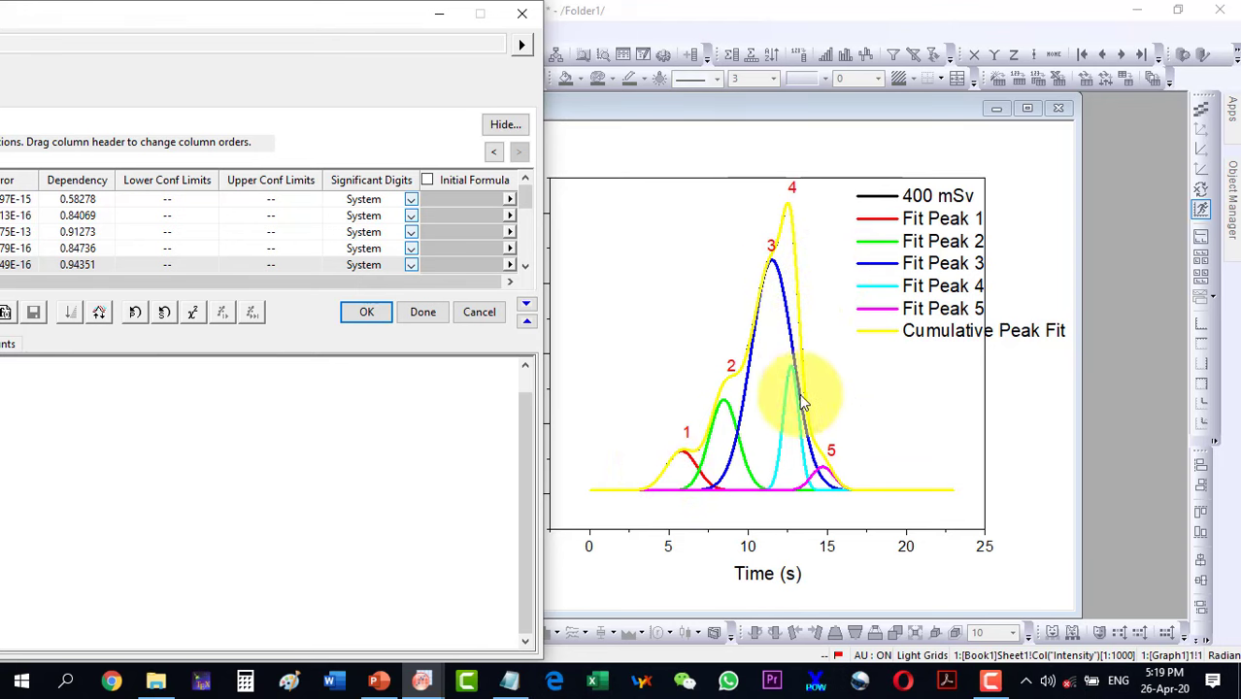
- Accept the five-peak fit of the 400 mSv curve and delete the fit results table from Graph1
left_click(366, 312)
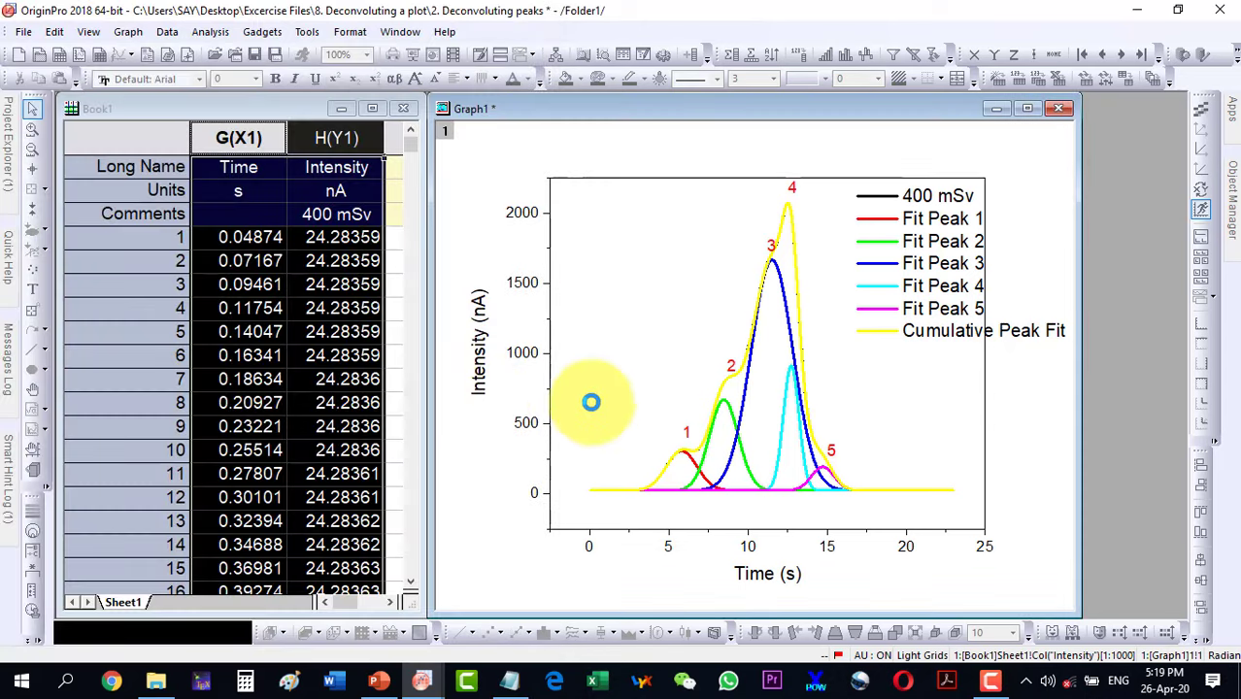
left_click(851, 289)
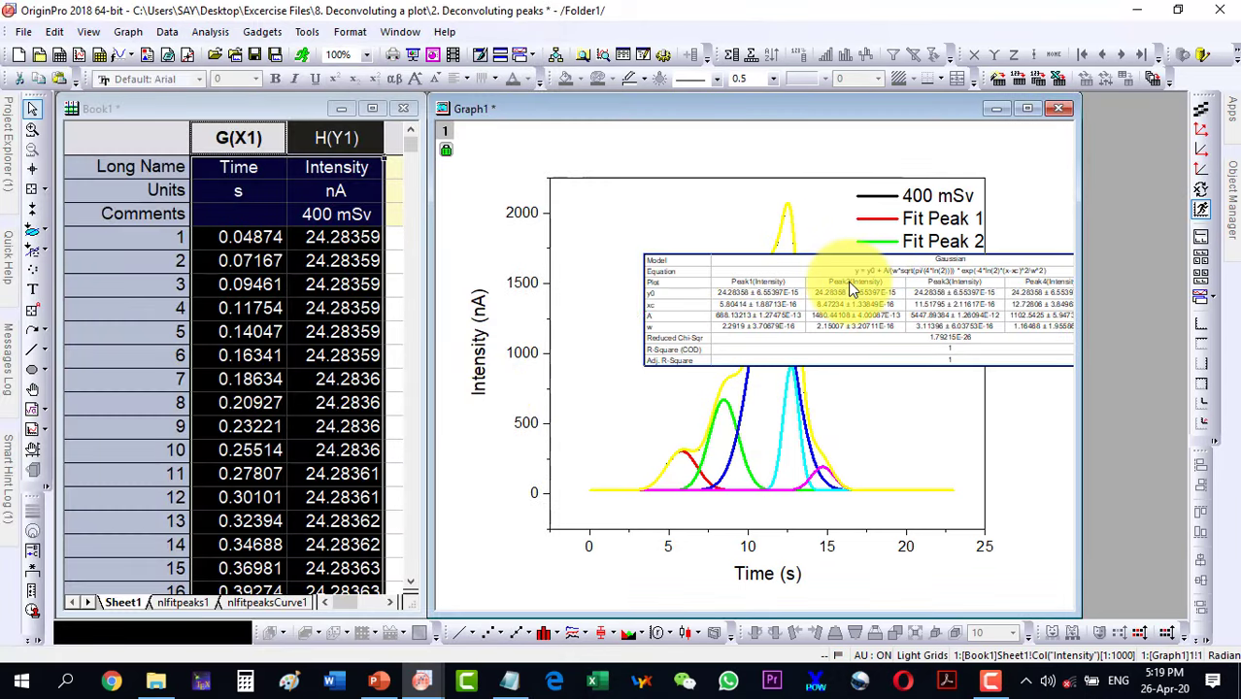
key("Delete")
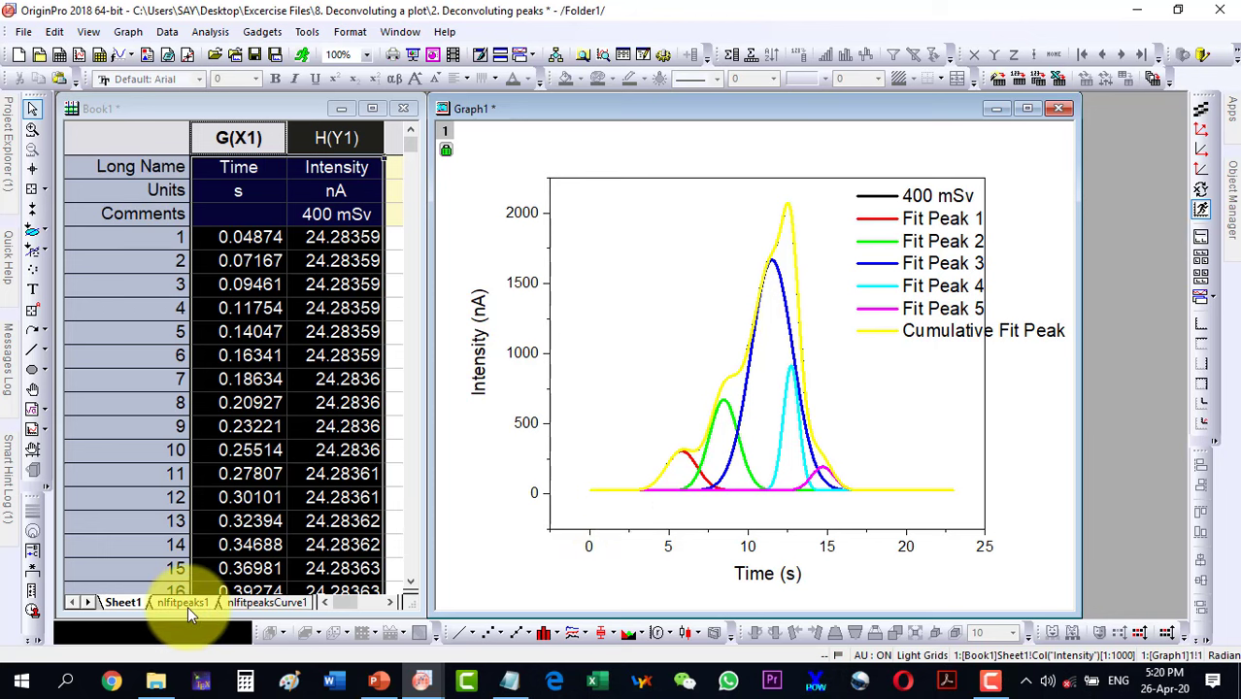
- Maximize Book1, view the nlfitpeaks1 report, and copy the Cumulative Fit Peak column from the nlfitpeaksCurve1 sheet
left_click(372, 107)
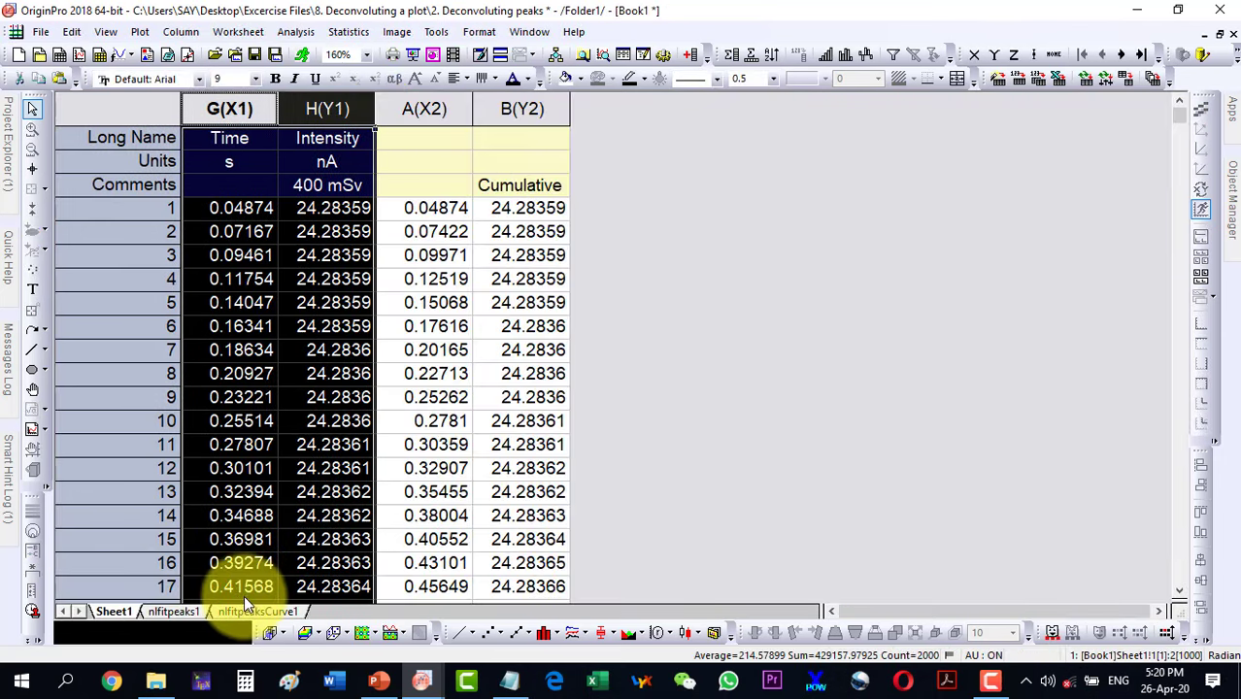
left_click(177, 613)
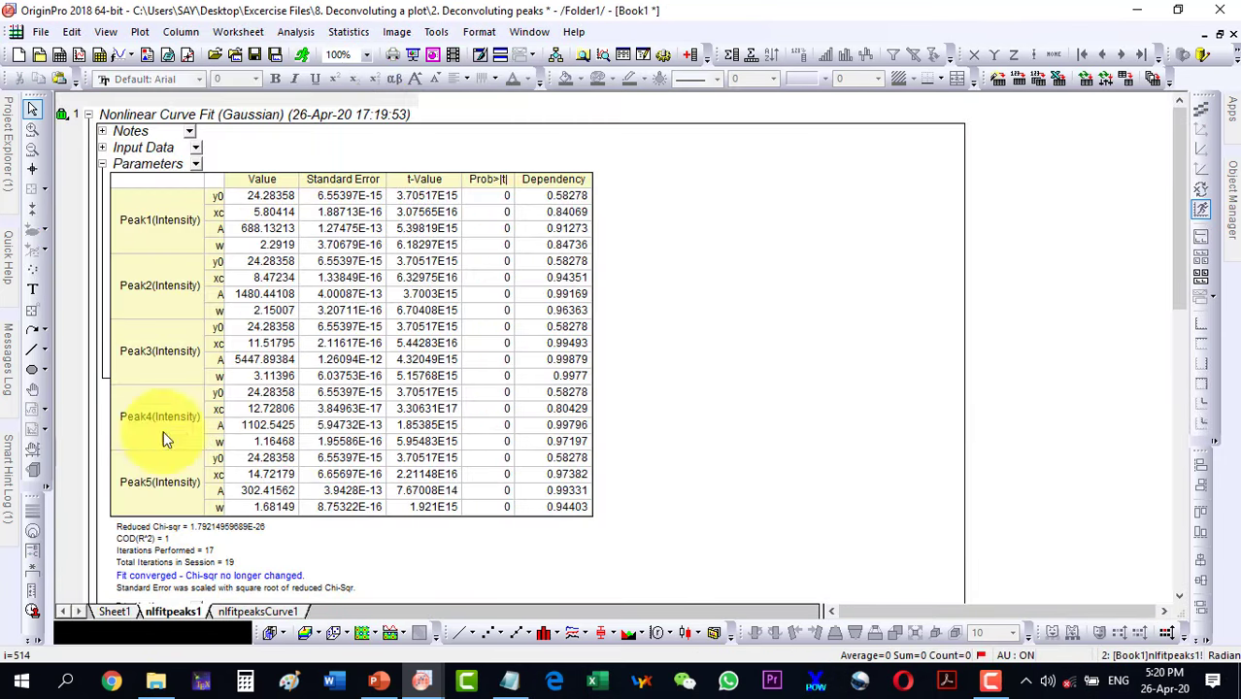
left_click(245, 611)
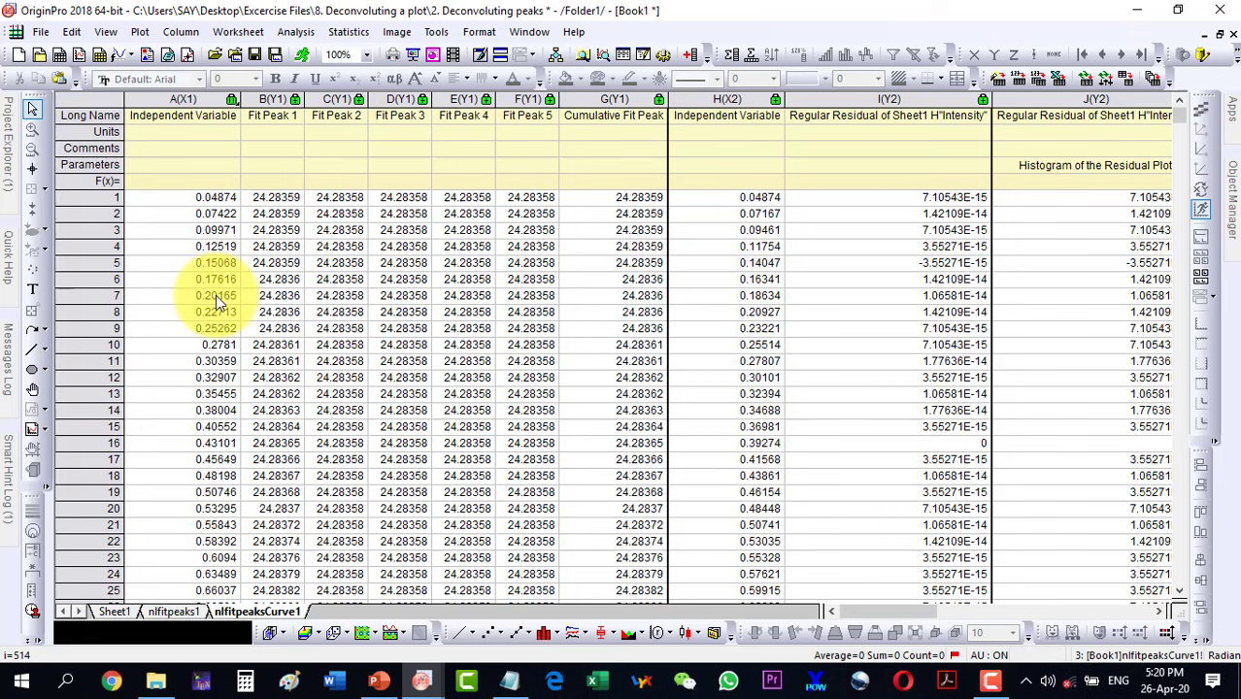
left_click(618, 100)
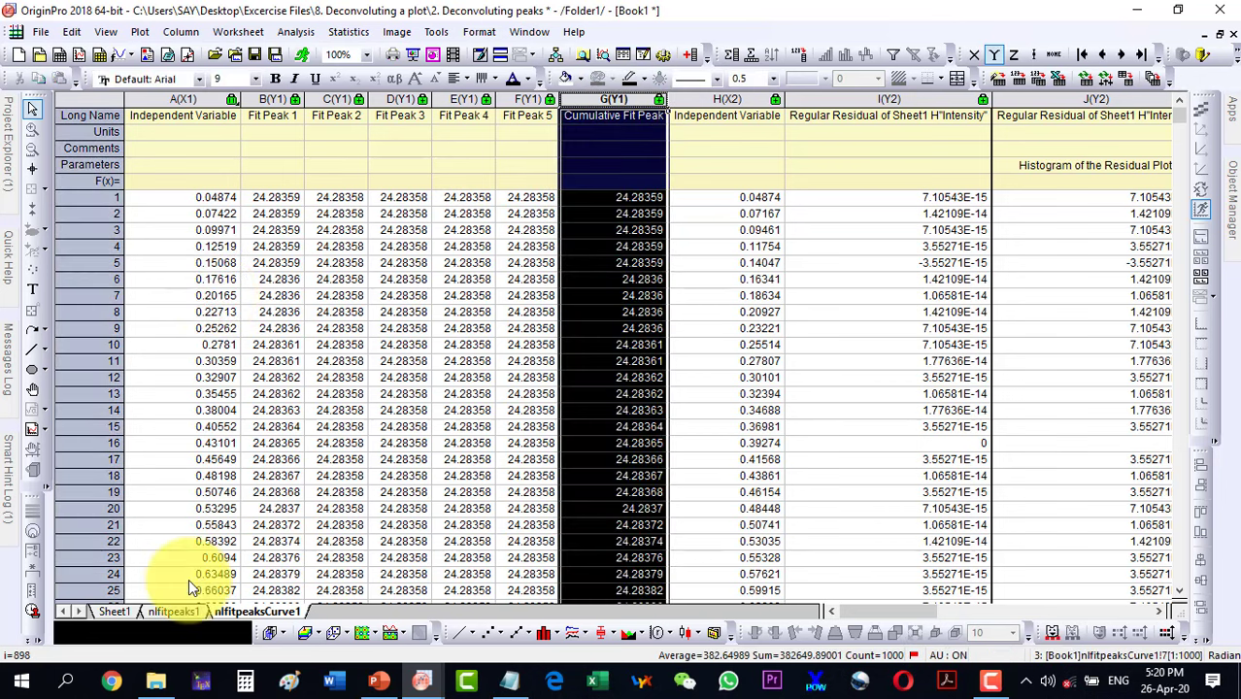
- Add a new column after the Cumulative column in Sheet1 and paste the copied cumulative fit data into it
left_click(117, 613)
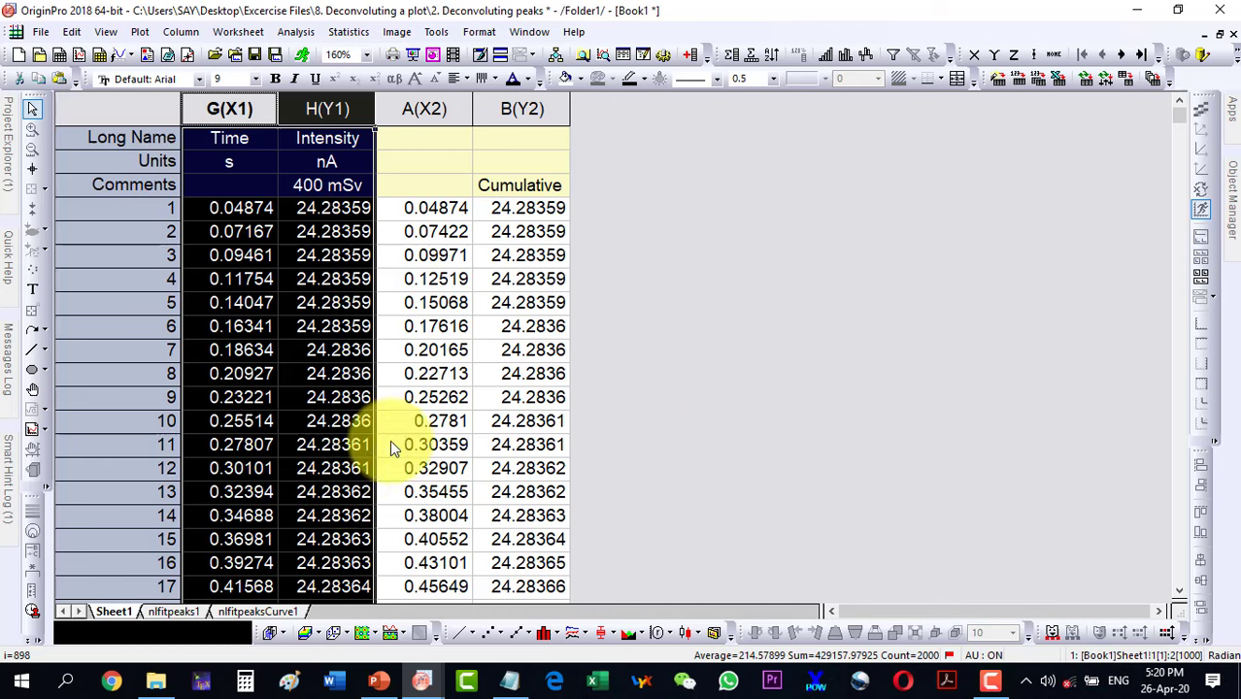
left_click(663, 409)
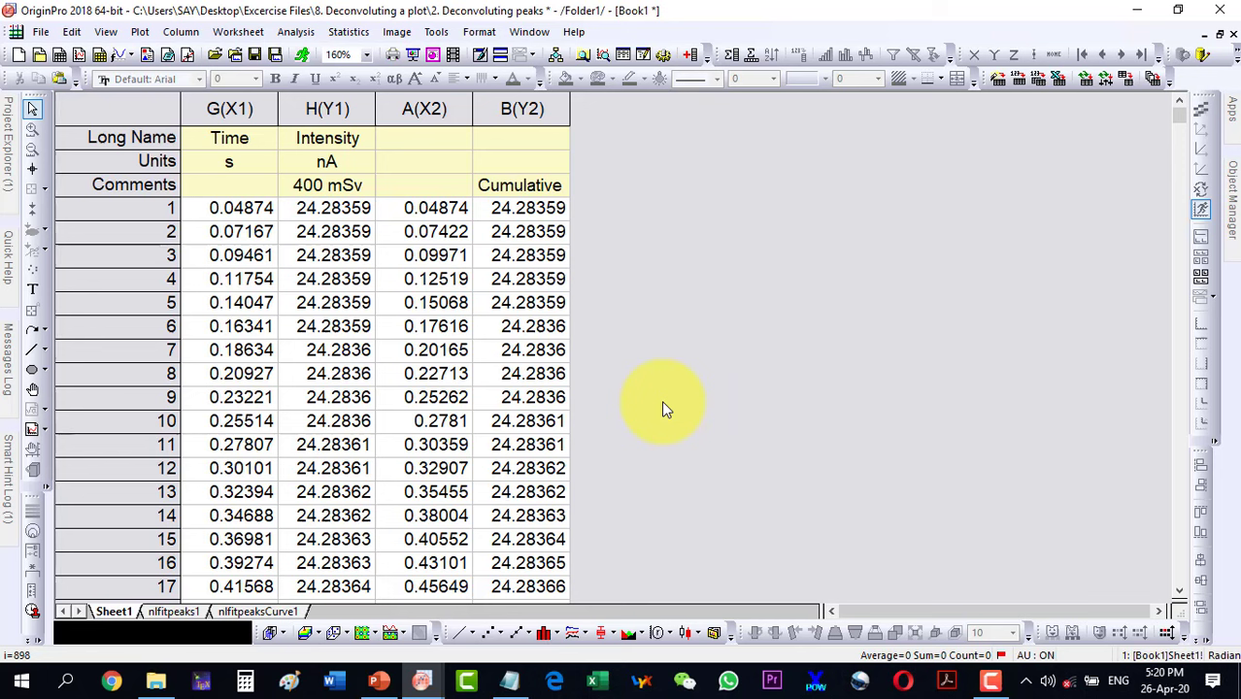
left_click(689, 56)
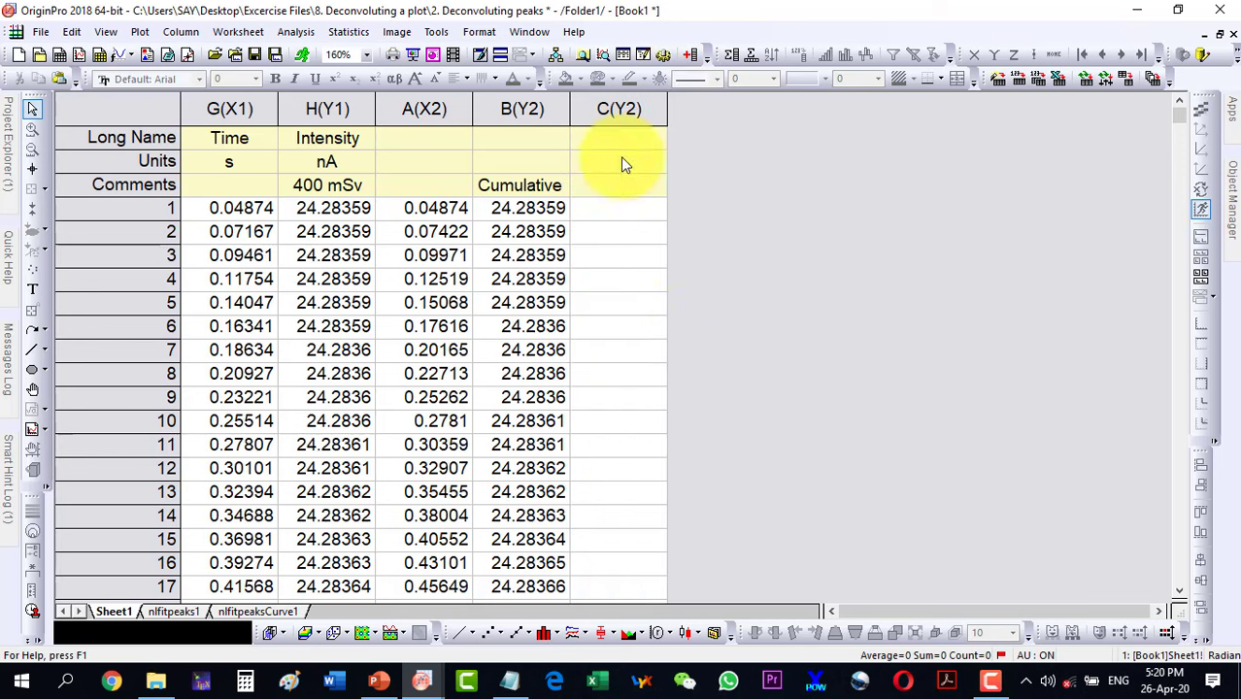
left_click(619, 109)
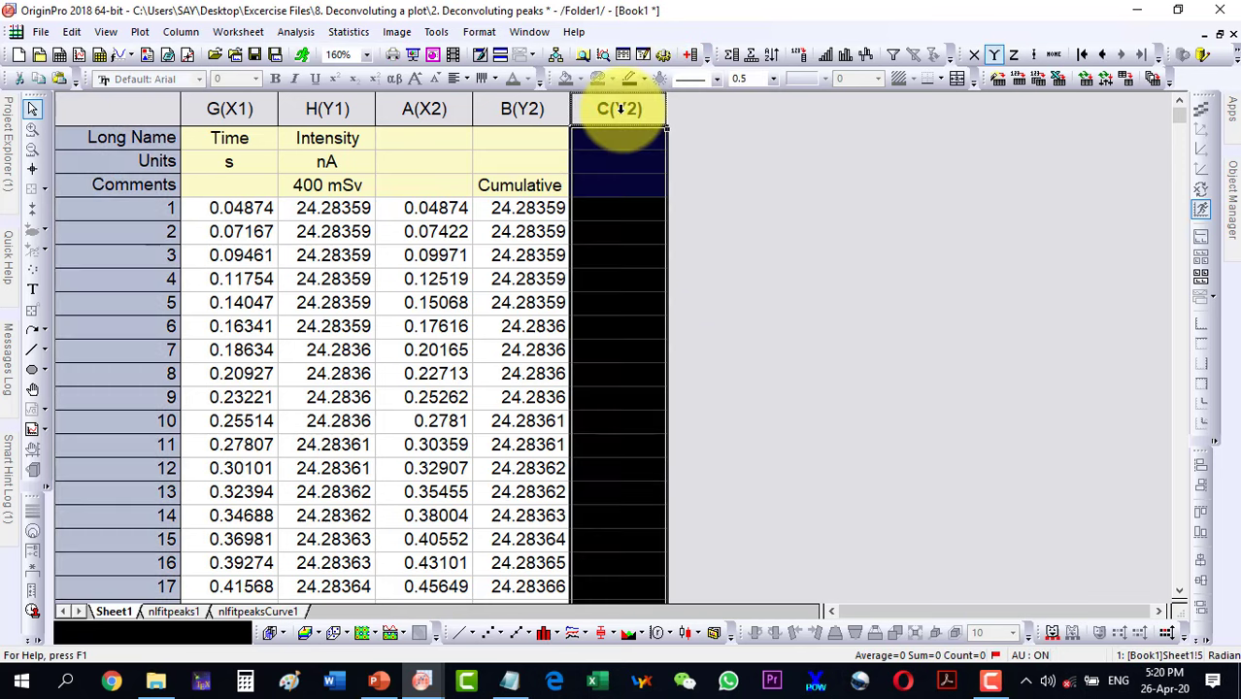
left_click(764, 307)
left_click(613, 109)
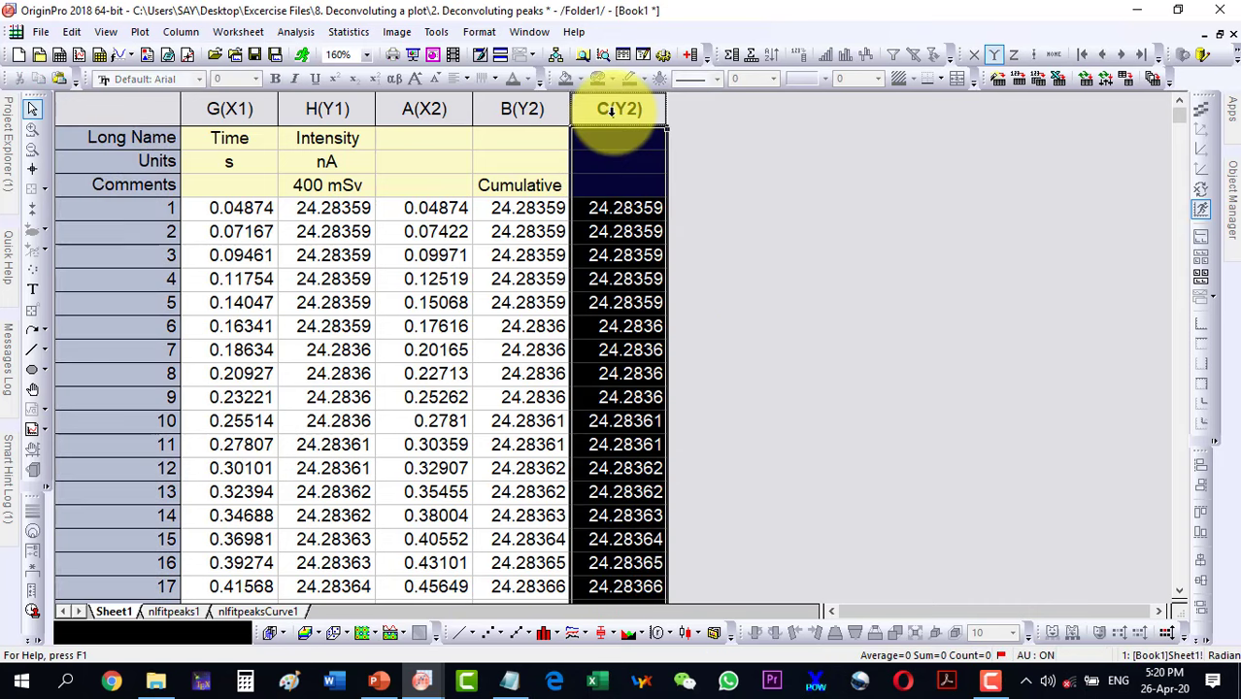
- Enter CFit as the comment of the new column C in Sheet1
left_click(609, 185)
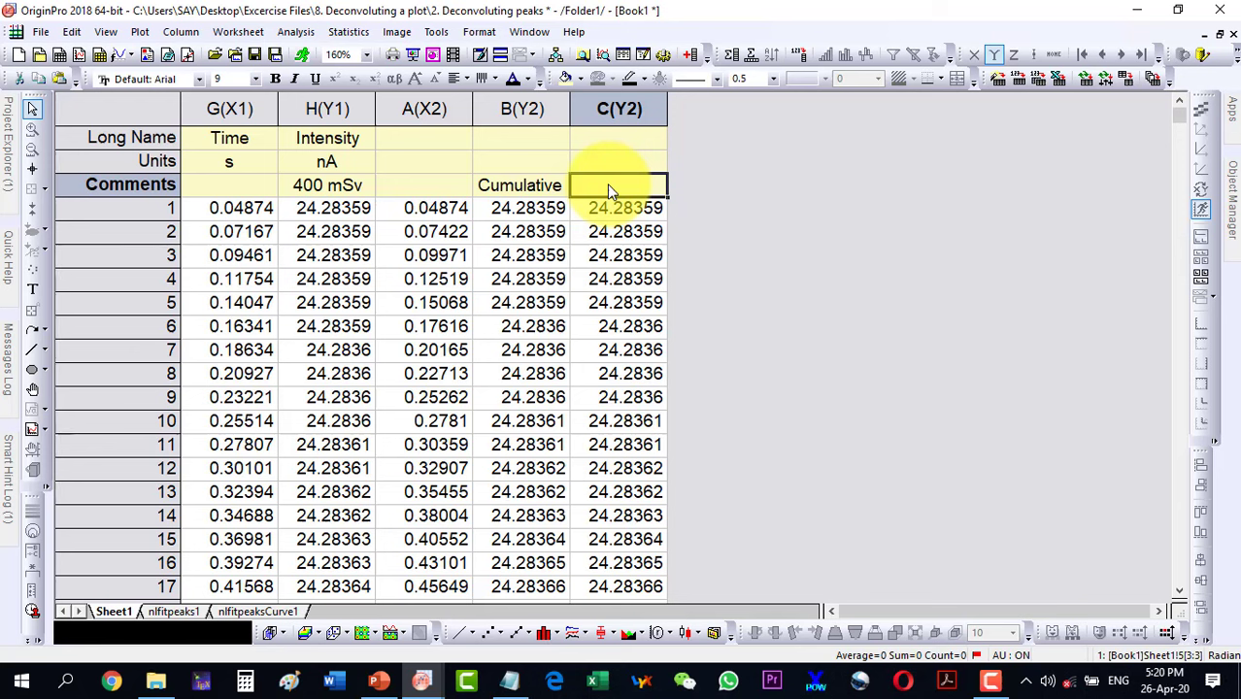
type("CFit")
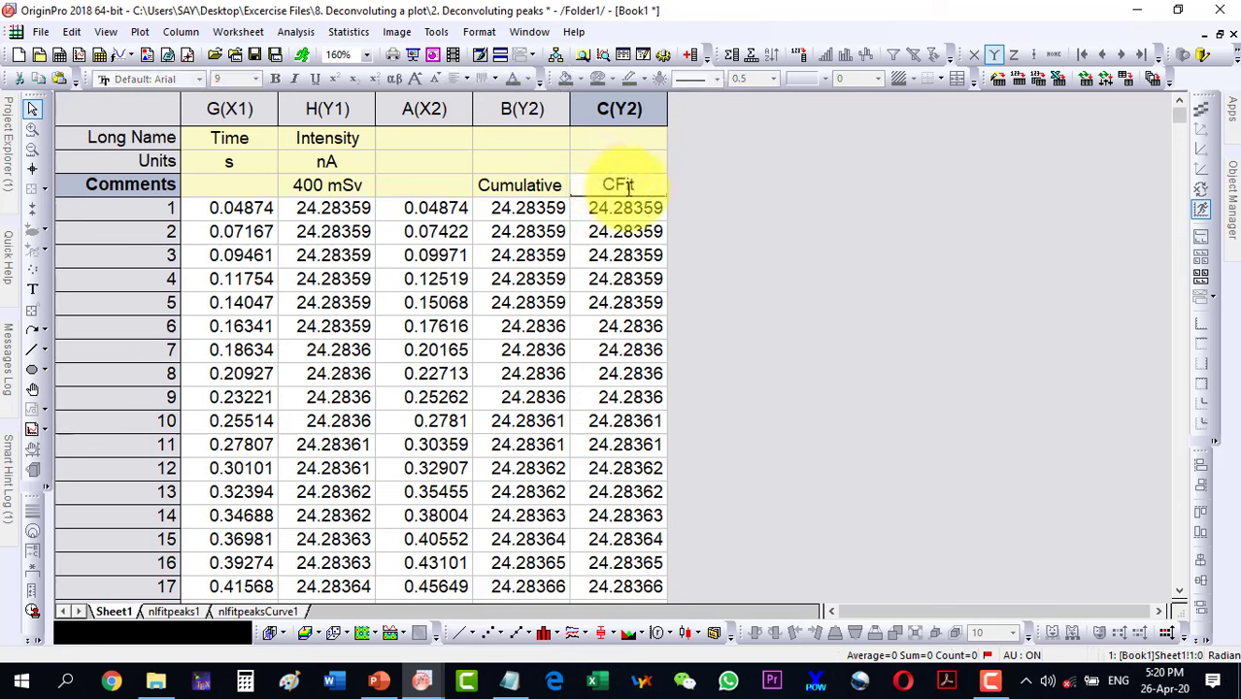
left_click(773, 244)
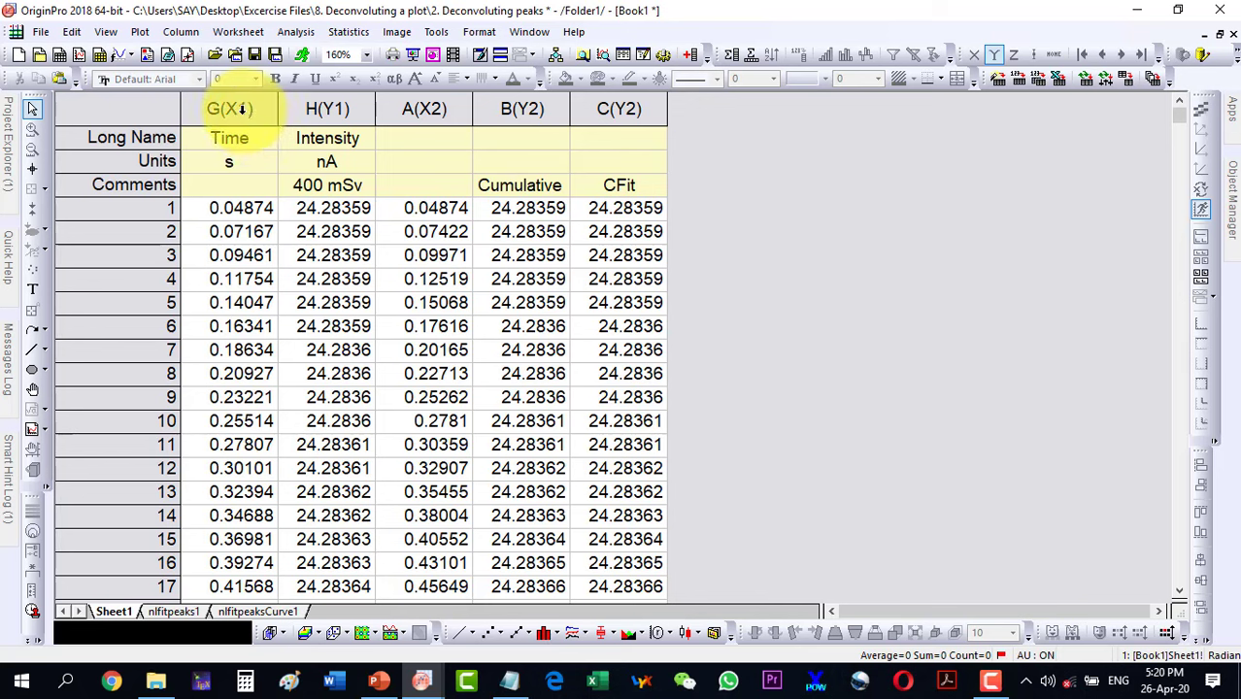
- Plot the 400 mSv intensity and CFit columns against Time together as a line graph
left_click_drag(229, 109, 327, 109)
left_click(619, 108, "ctrl")
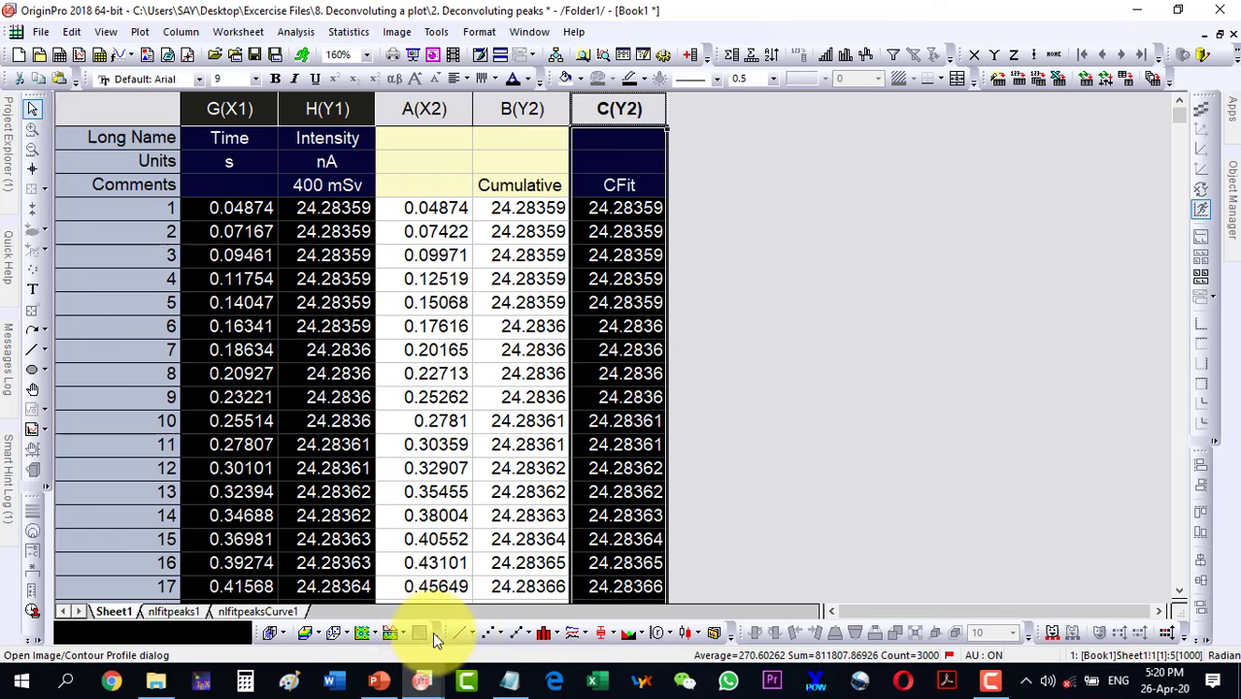
left_click(460, 637)
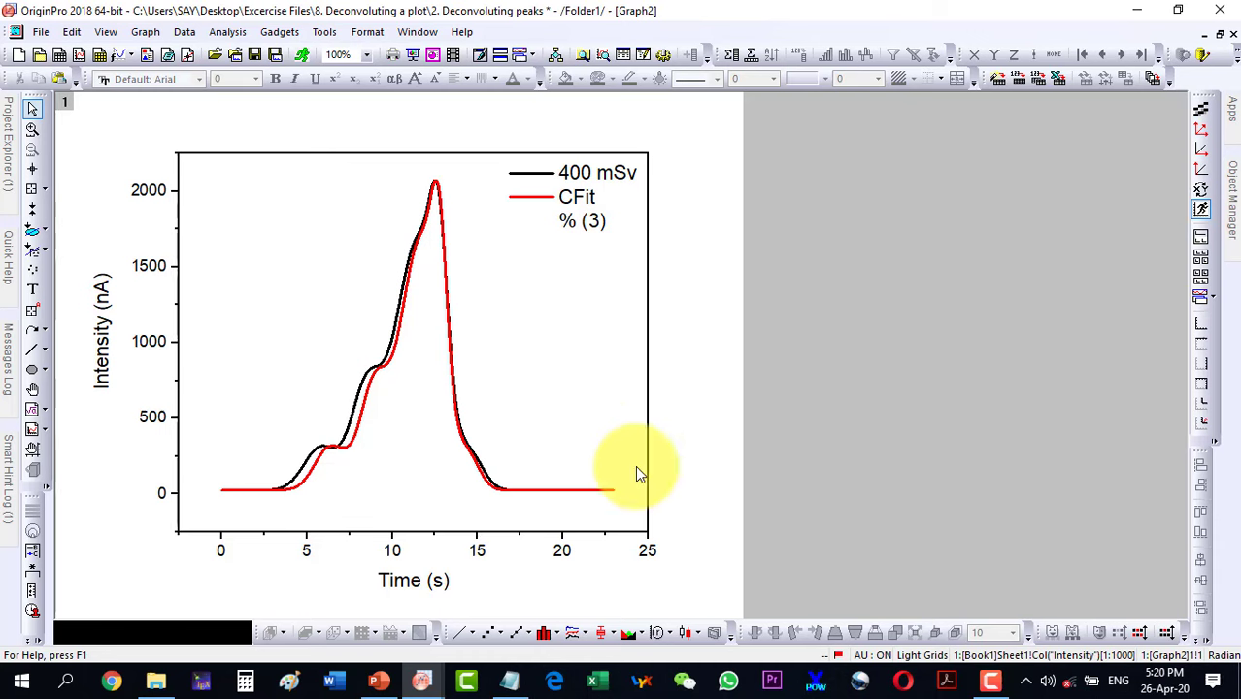
- Restore the Graph2 window to a smaller size and move it around to compare it with Graph1 and Book1
left_click(1220, 37)
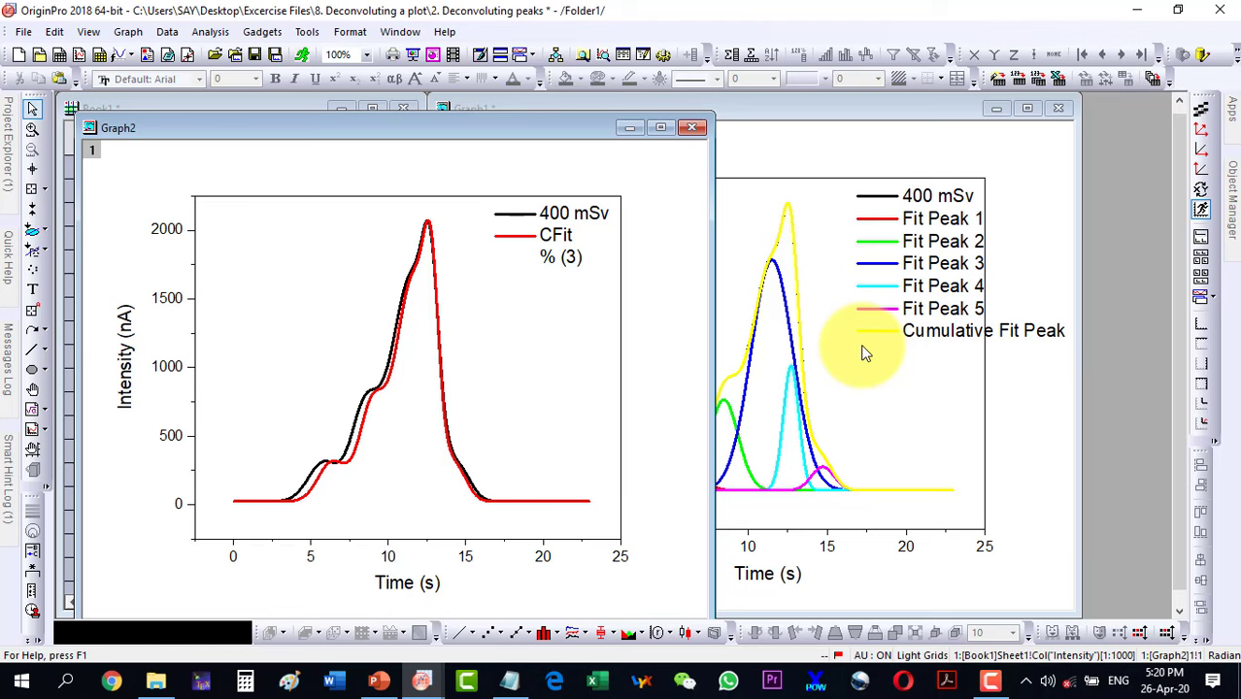
left_click_drag(554, 130, 517, 92)
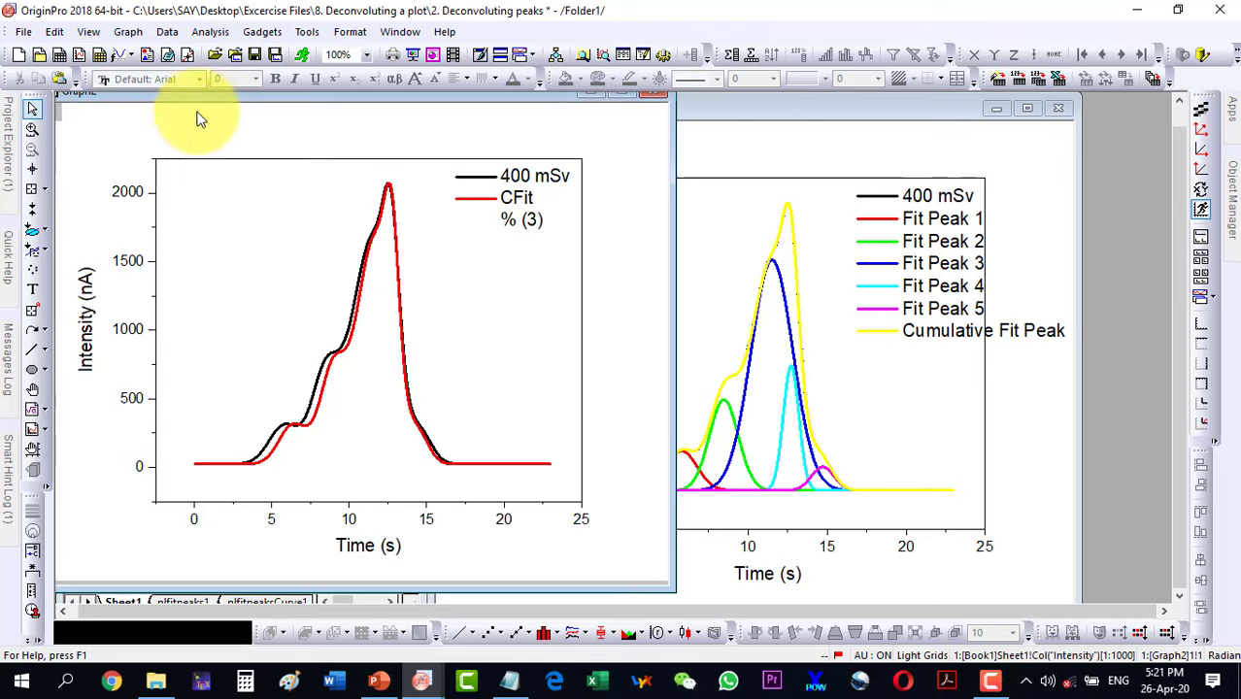
left_click_drag(197, 101, 555, 125)
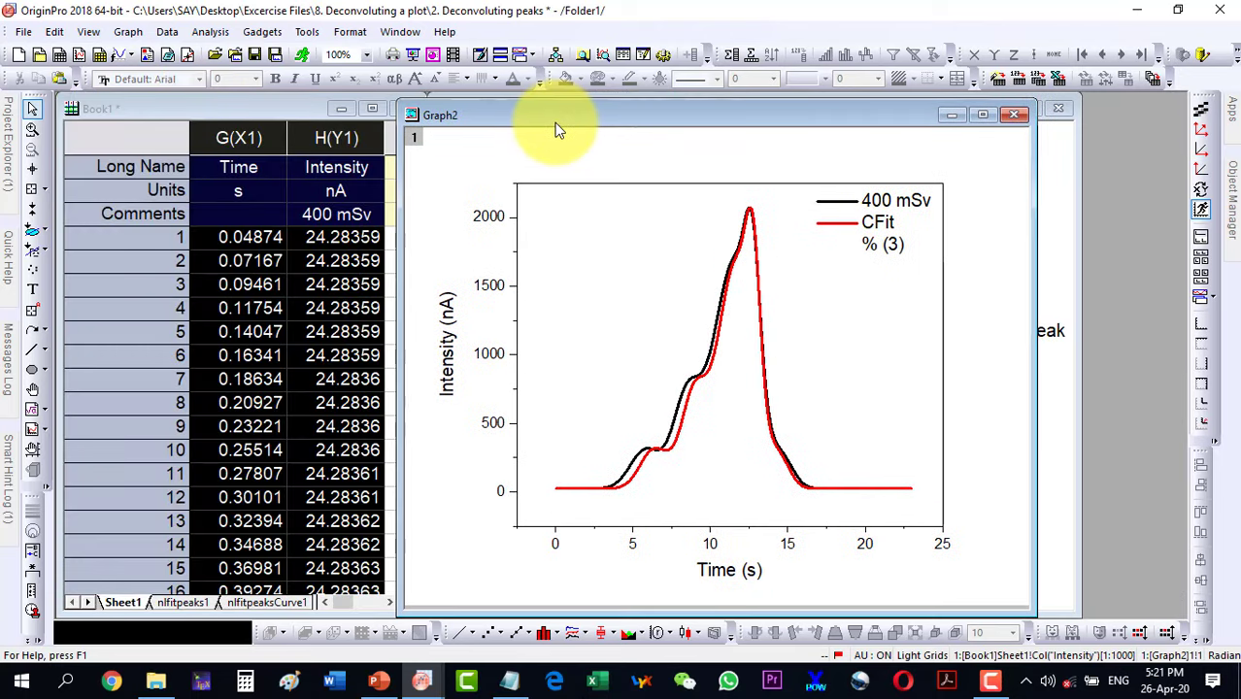
- Switch to File Explorer and open the Origin project "3. Deconvoluting peaks-fittings"
left_click(153, 678)
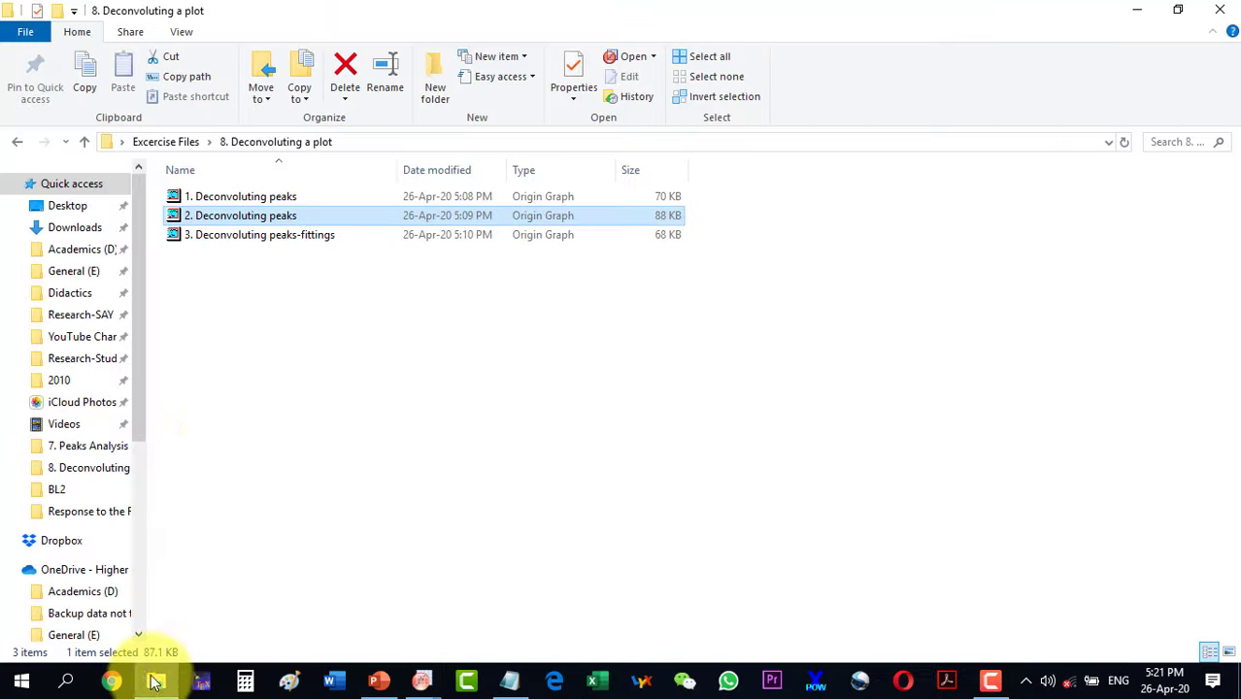
double_click(234, 234)
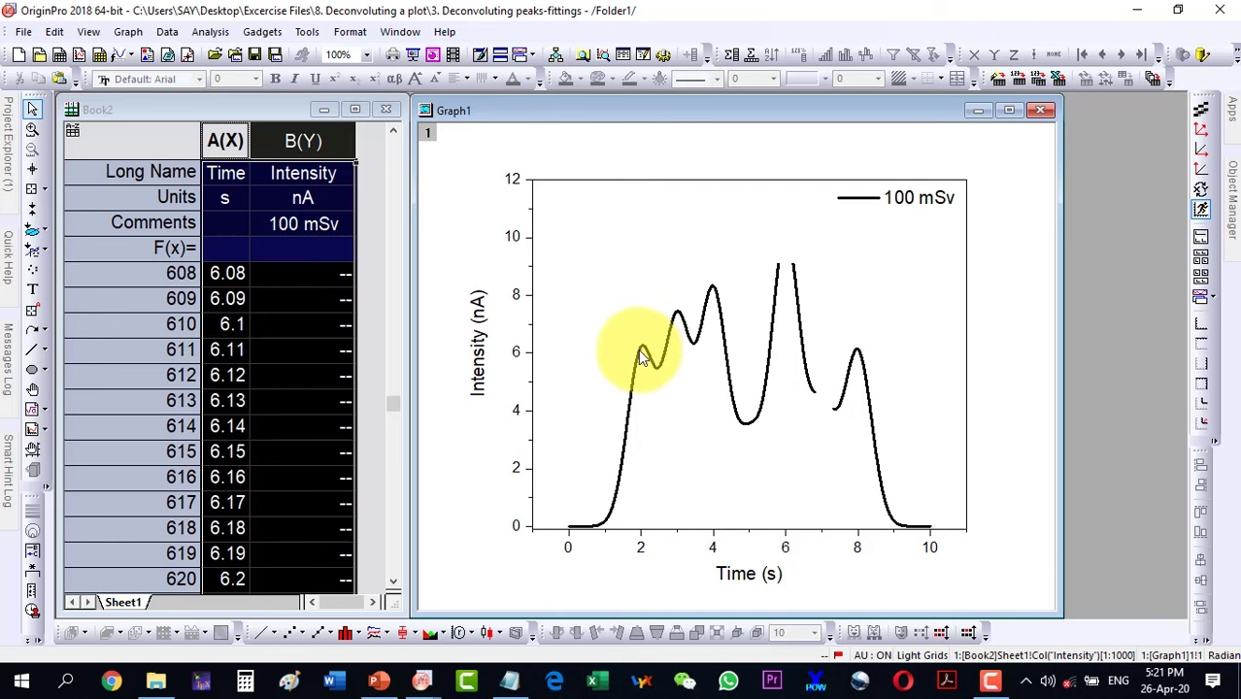
- Start a multiple peak fit on the 100 mSv curve in Graph1 with Gaussian as the peak function
left_click(724, 340)
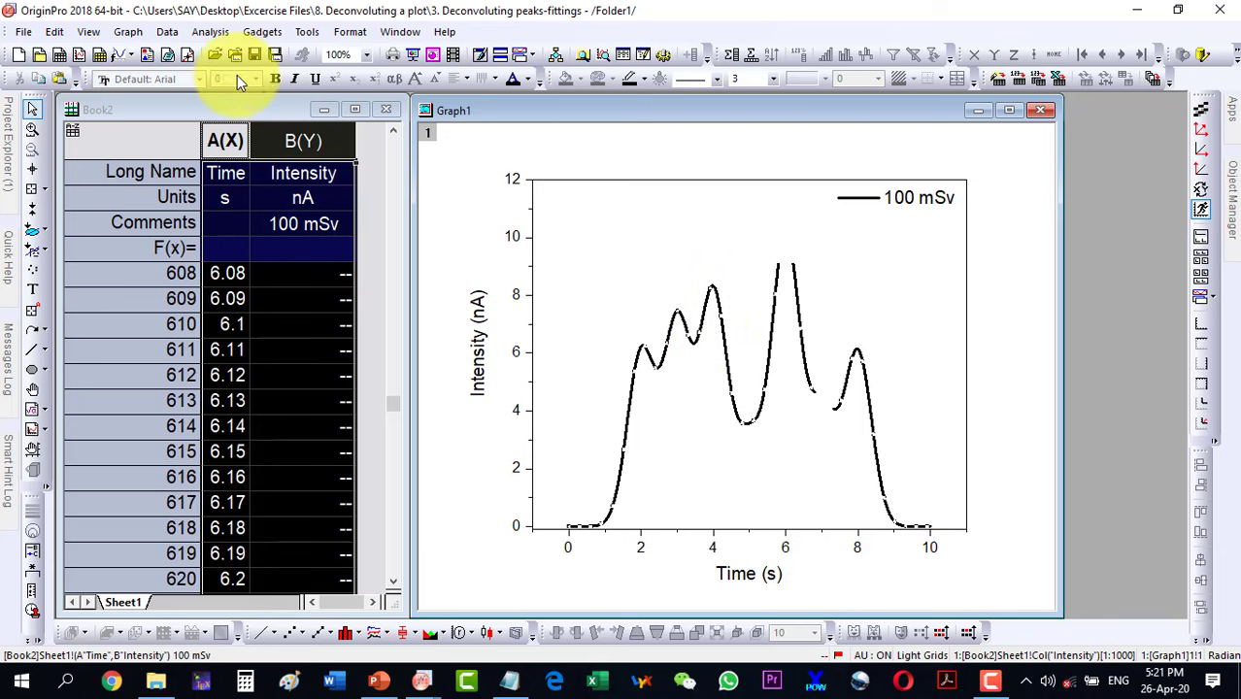
left_click(210, 31)
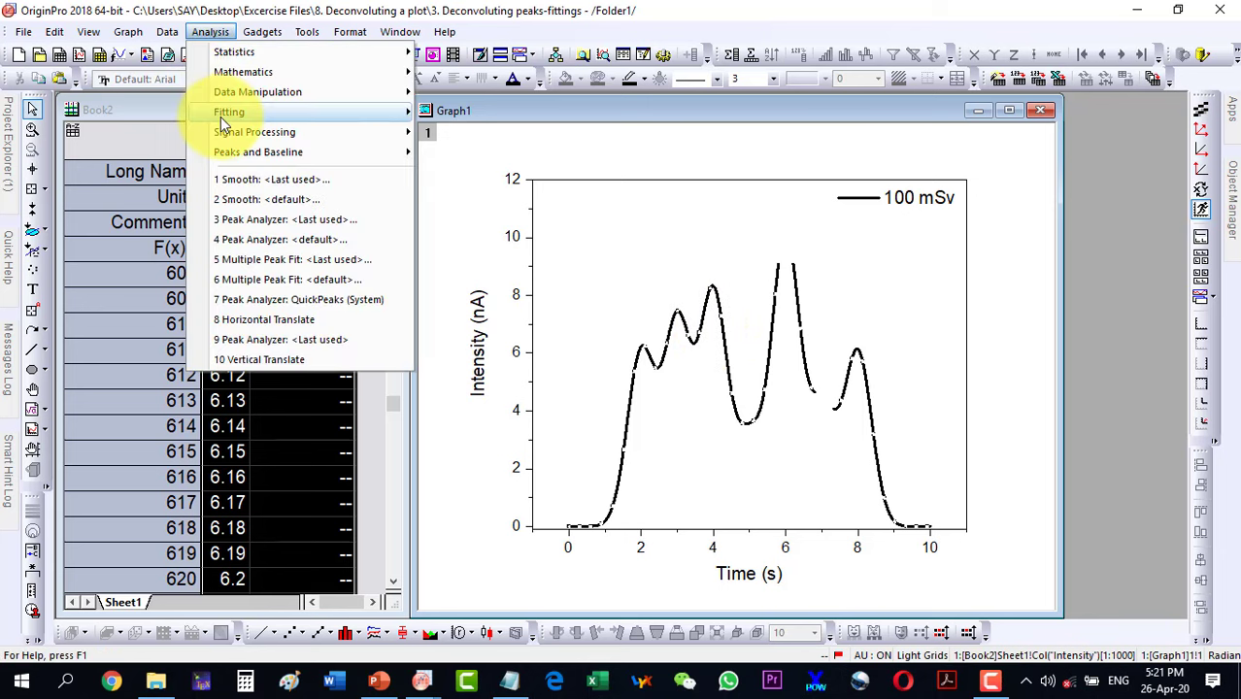
mouse_move(217, 156)
mouse_move(513, 160)
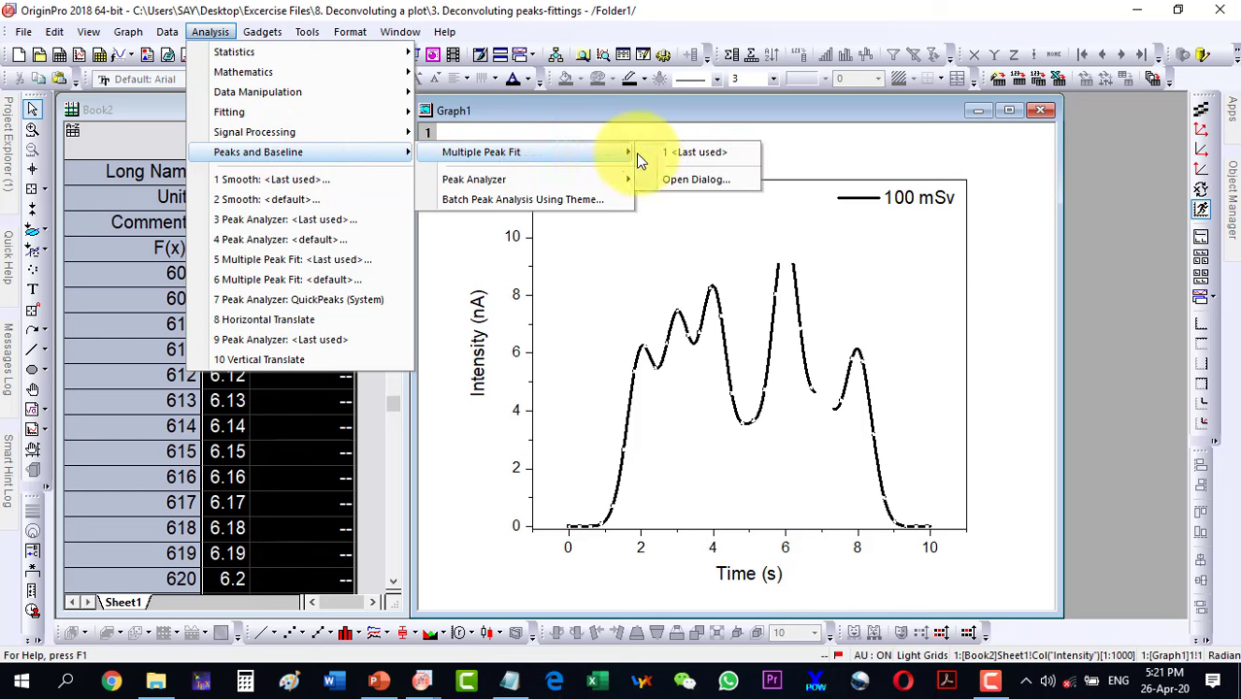
left_click(675, 181)
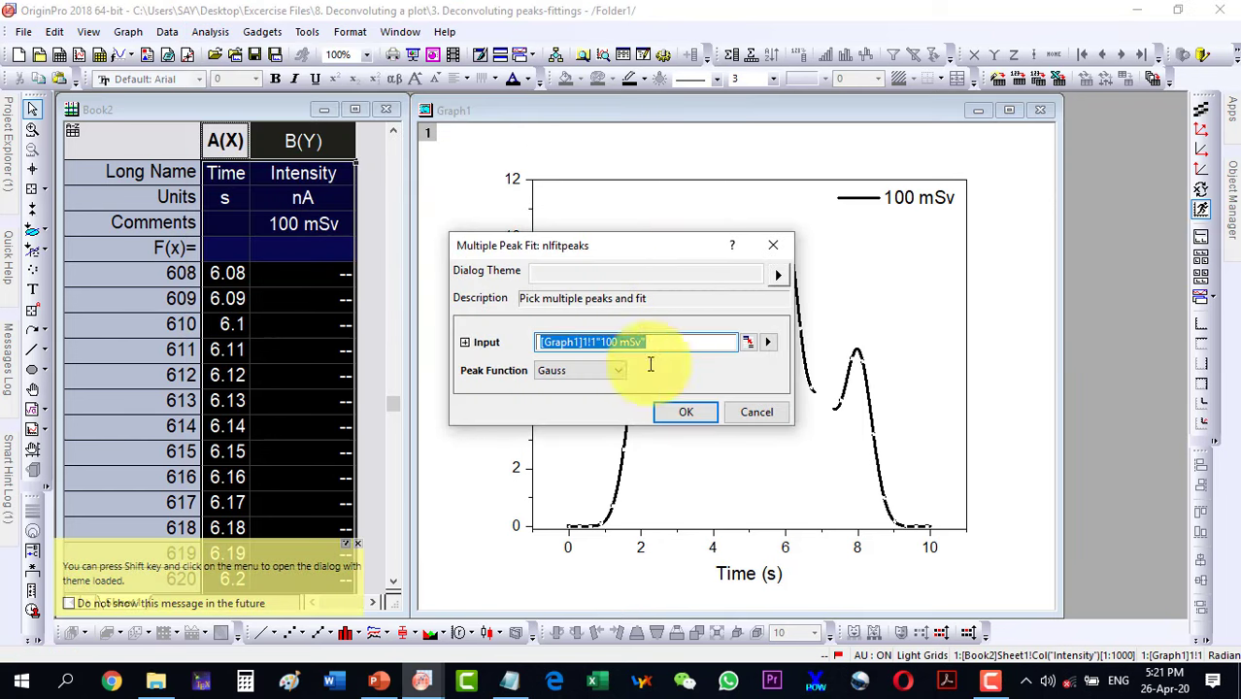
left_click(586, 373)
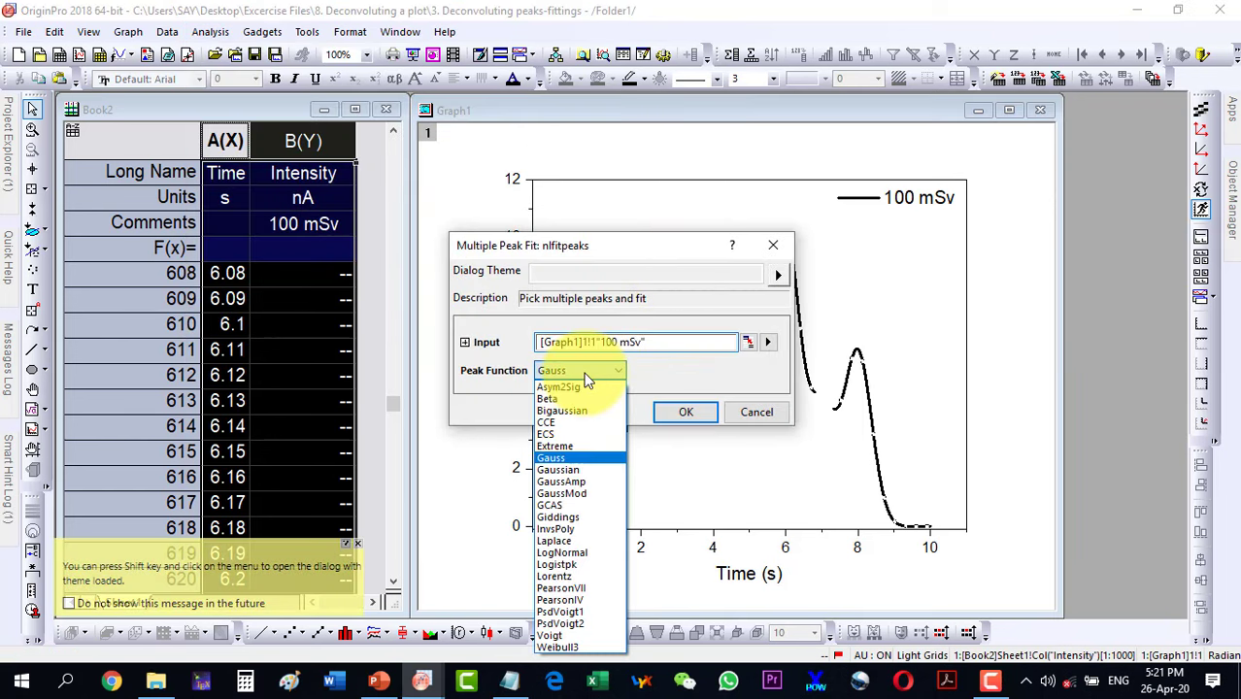
left_click(573, 469)
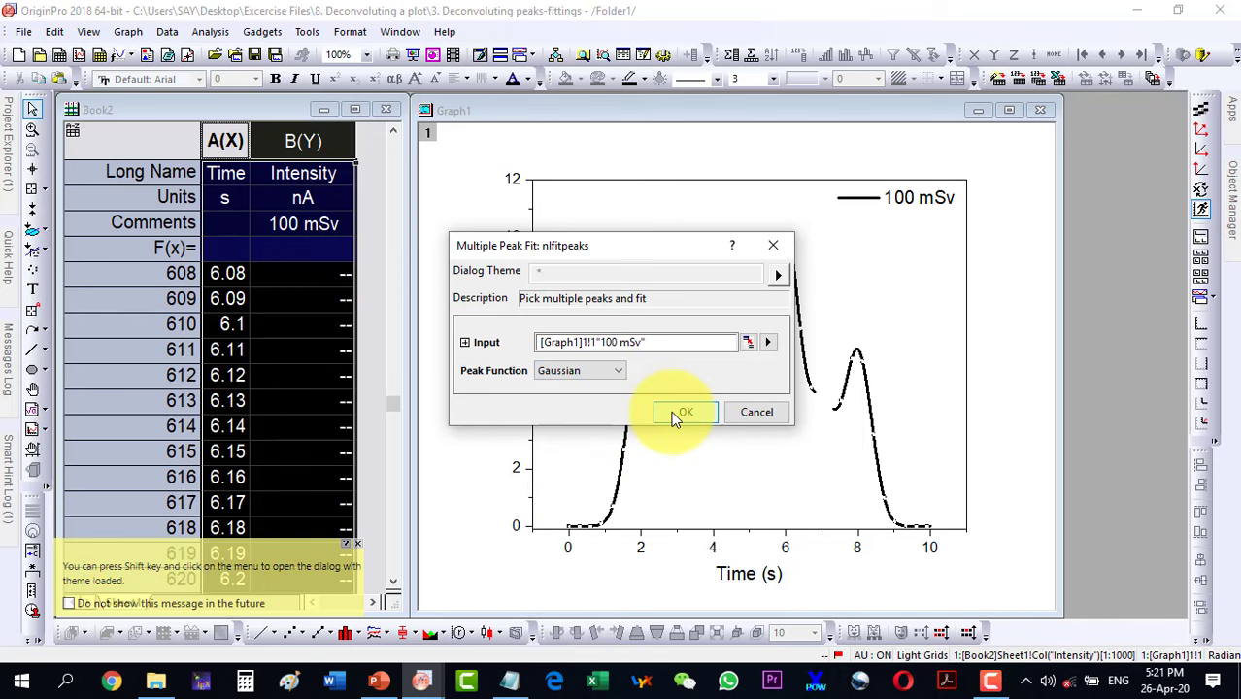
left_click(680, 413)
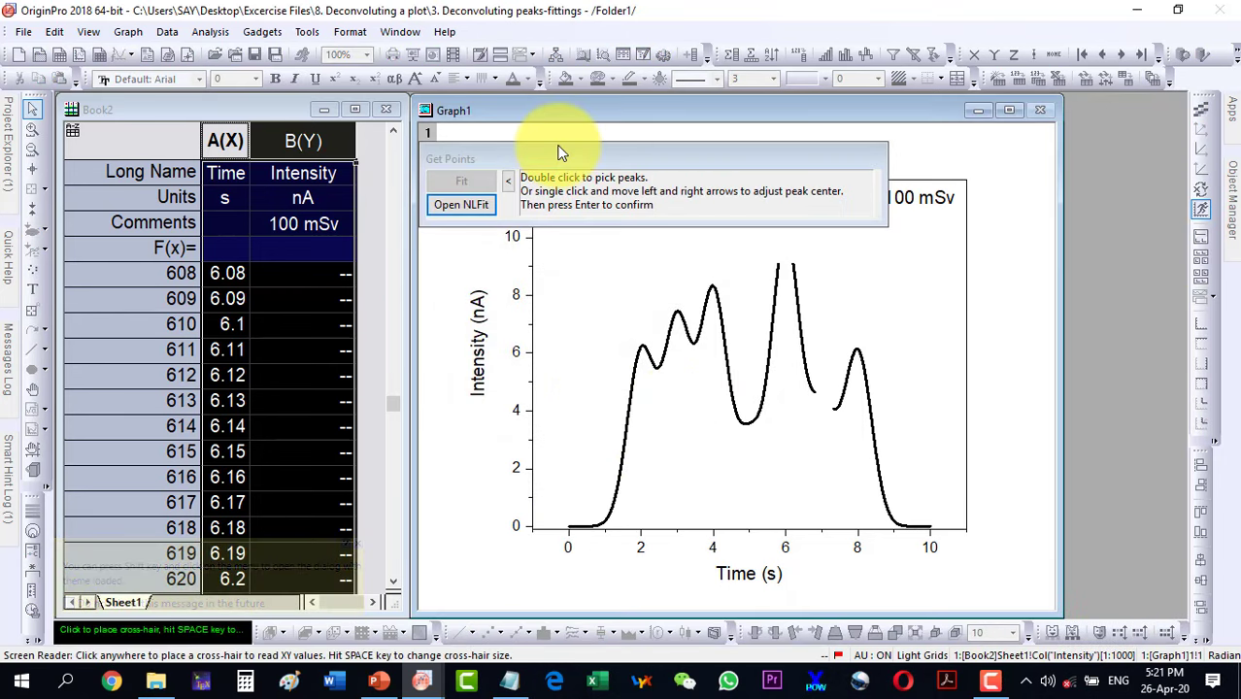
- Uncover the incomplete 100 mSv curve and pick five peaks at about 2, 3, 4, 6 and 8 s
left_click_drag(560, 157, 569, 124)
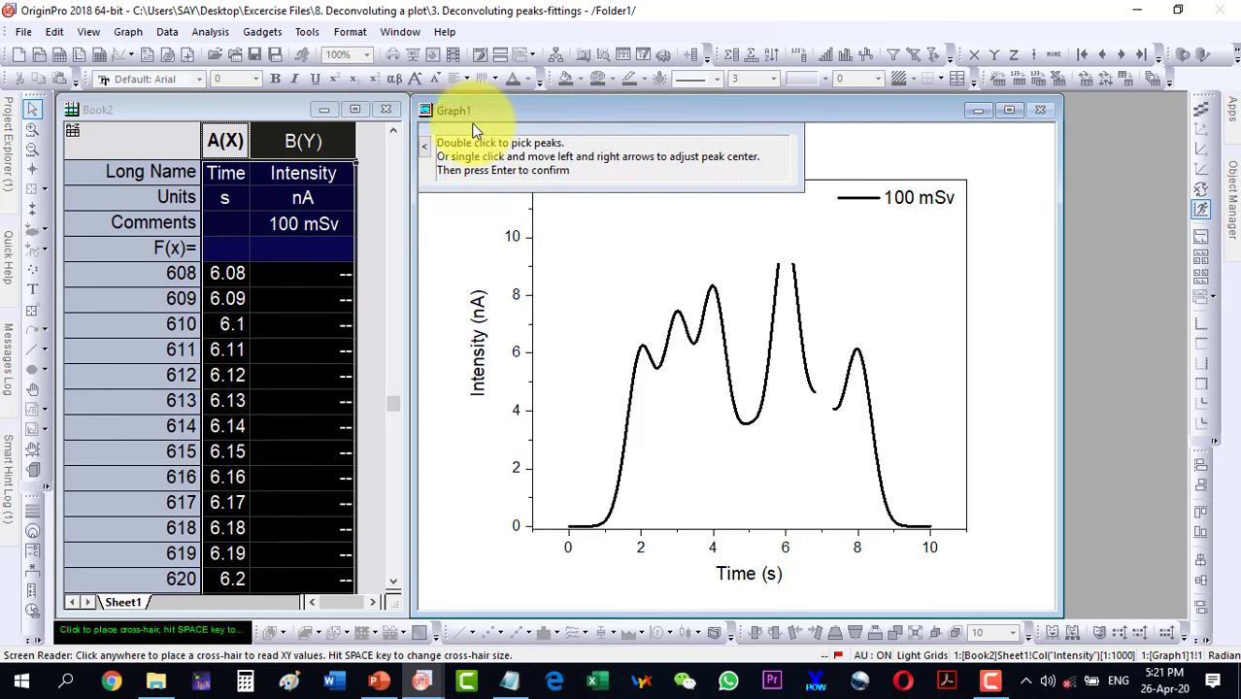
left_click(642, 340)
left_click(678, 301)
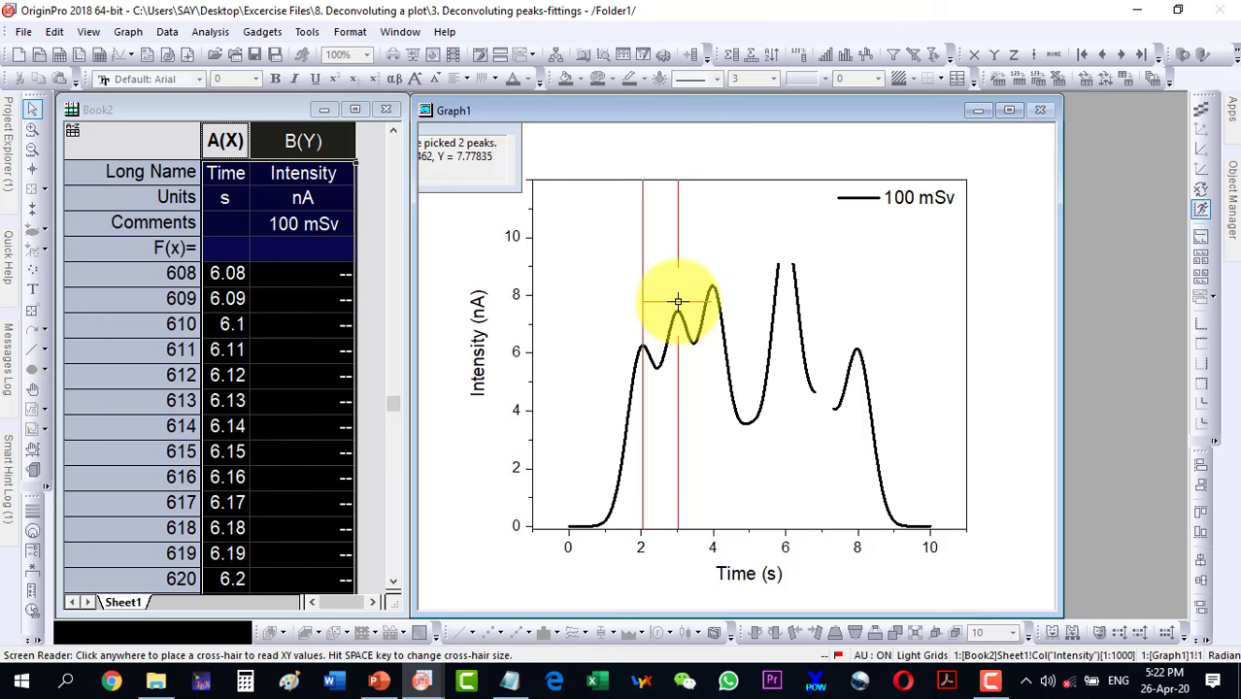
left_click(712, 278)
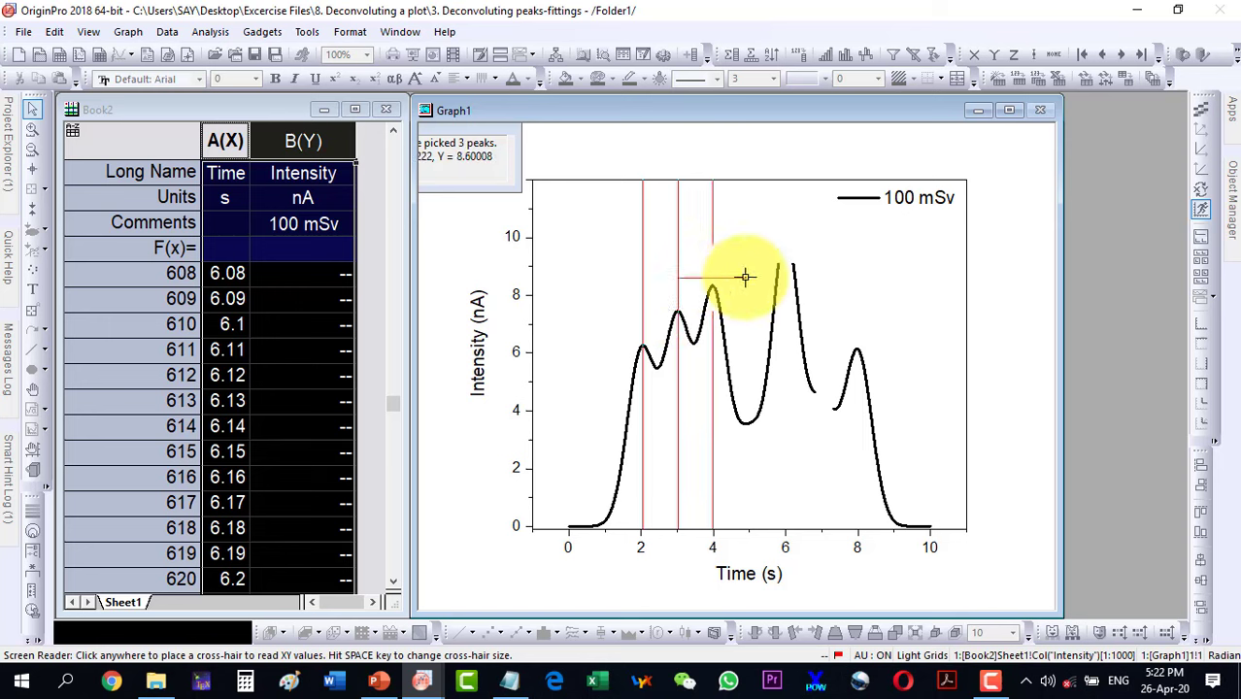
left_click(786, 246)
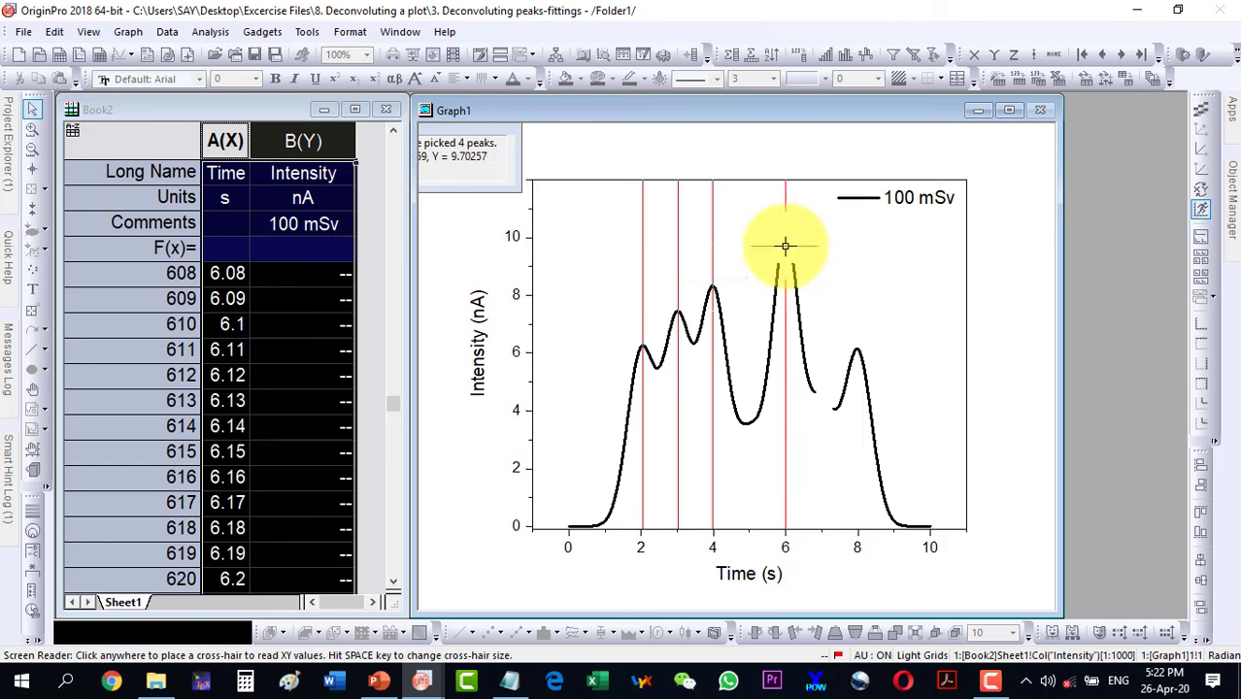
left_click(857, 342)
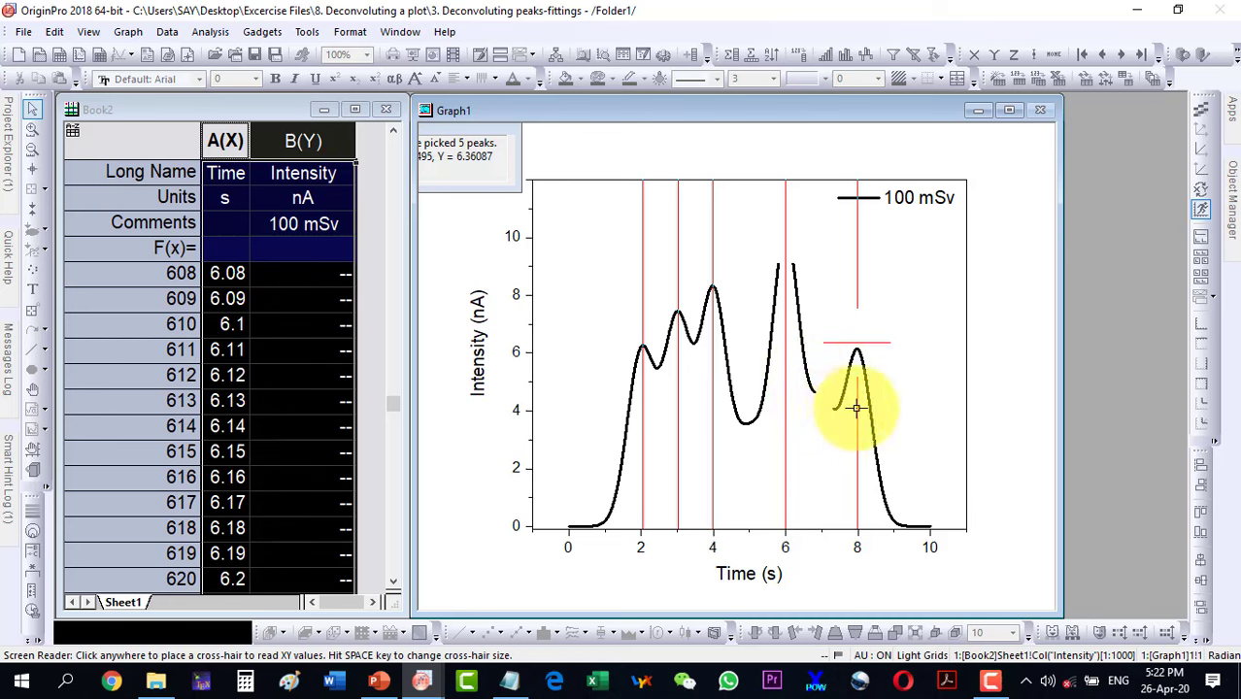
- Open NLFit for the five picked peaks, run one iteration, fit until converged, and uncover the curve and the parameters table in turn
left_click_drag(453, 135, 706, 156)
left_click(572, 200)
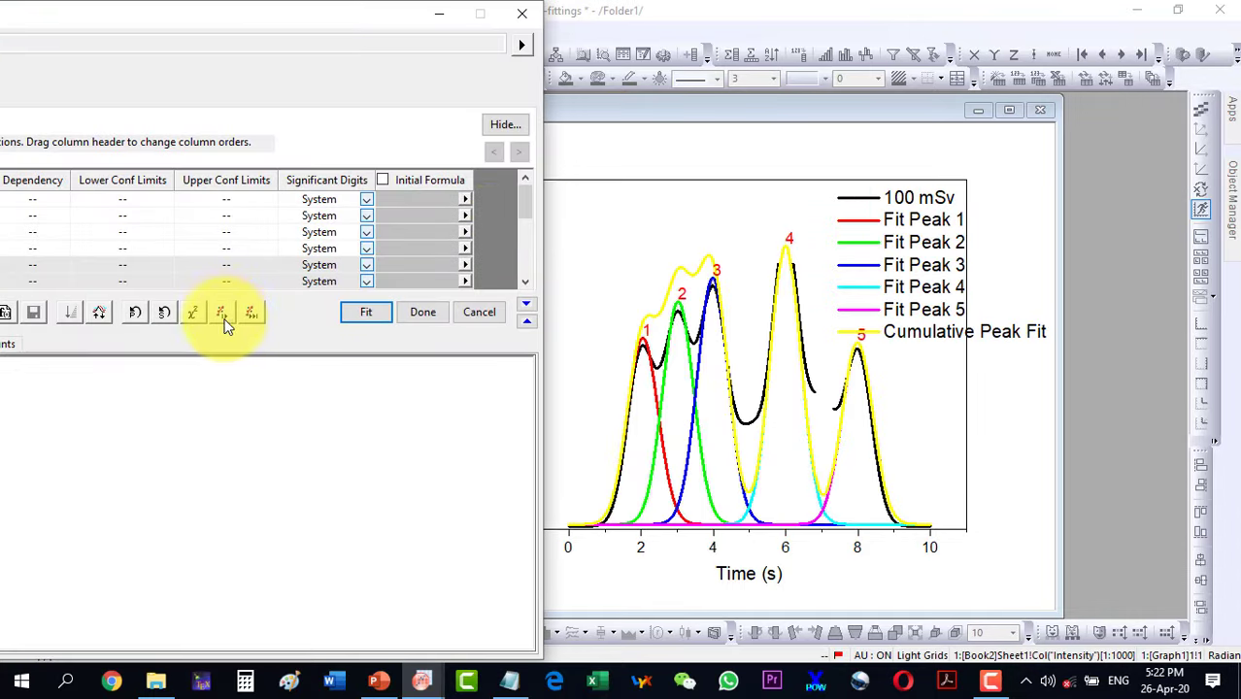
left_click(225, 311)
left_click(251, 312)
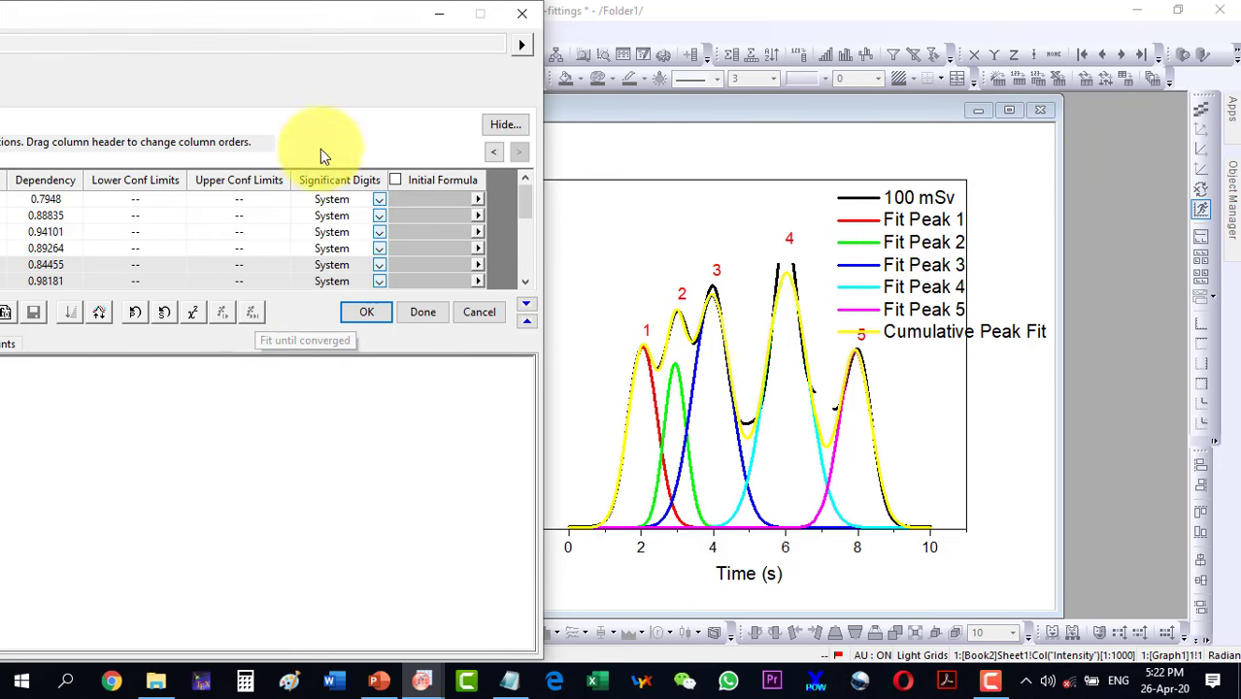
left_click_drag(351, 20, 218, 19)
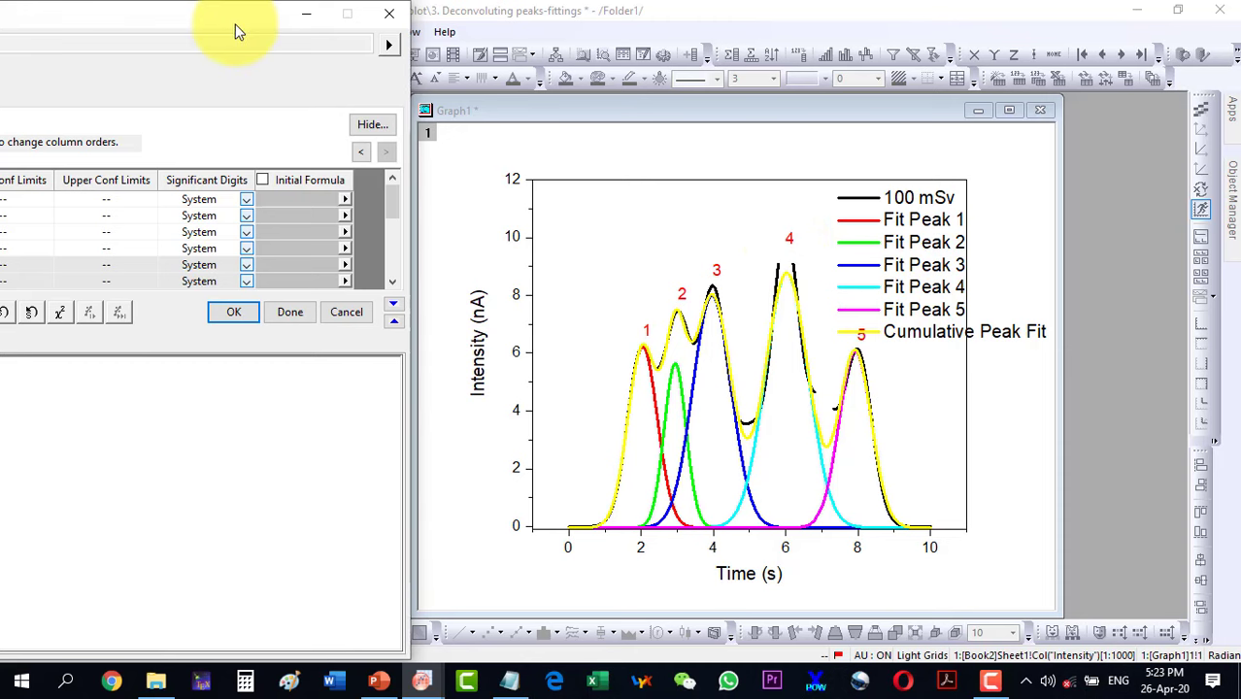
left_click_drag(244, 22, 633, 19)
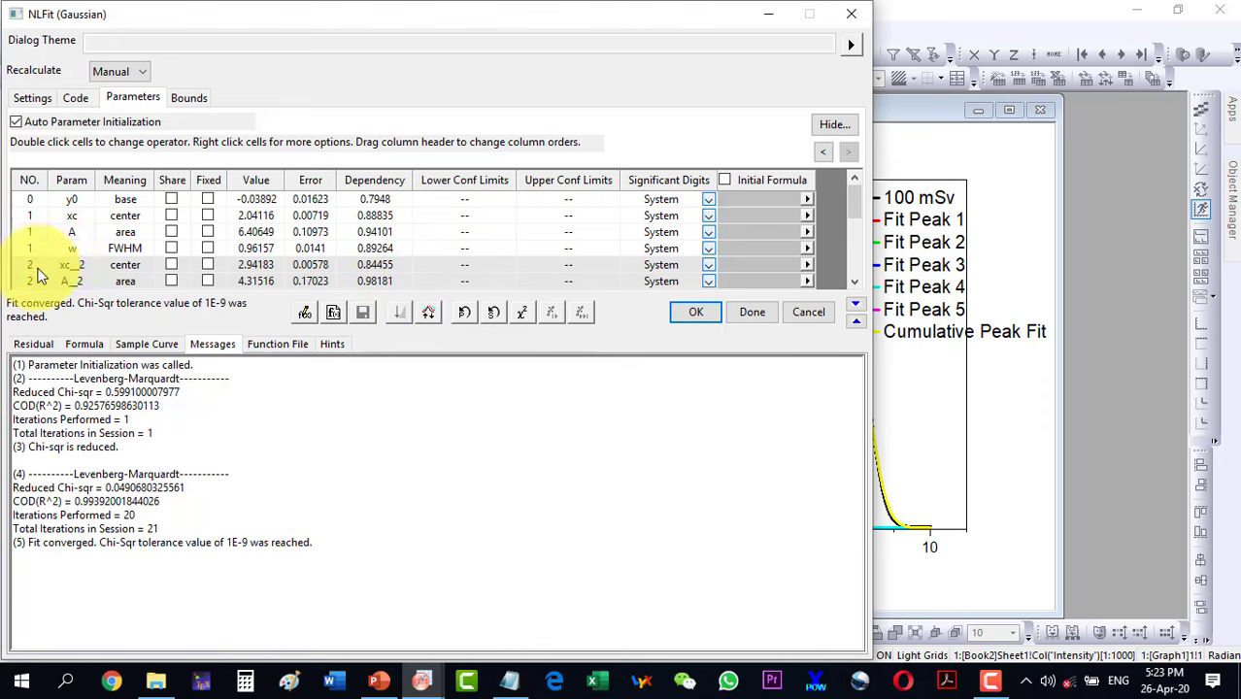
- Review the fitted centre, area and FWHM parameters of all five peaks and compare the cumulative fit with the data around peak 4
scroll(35, 270, "down", 2)
scroll(28, 272, "down", 2)
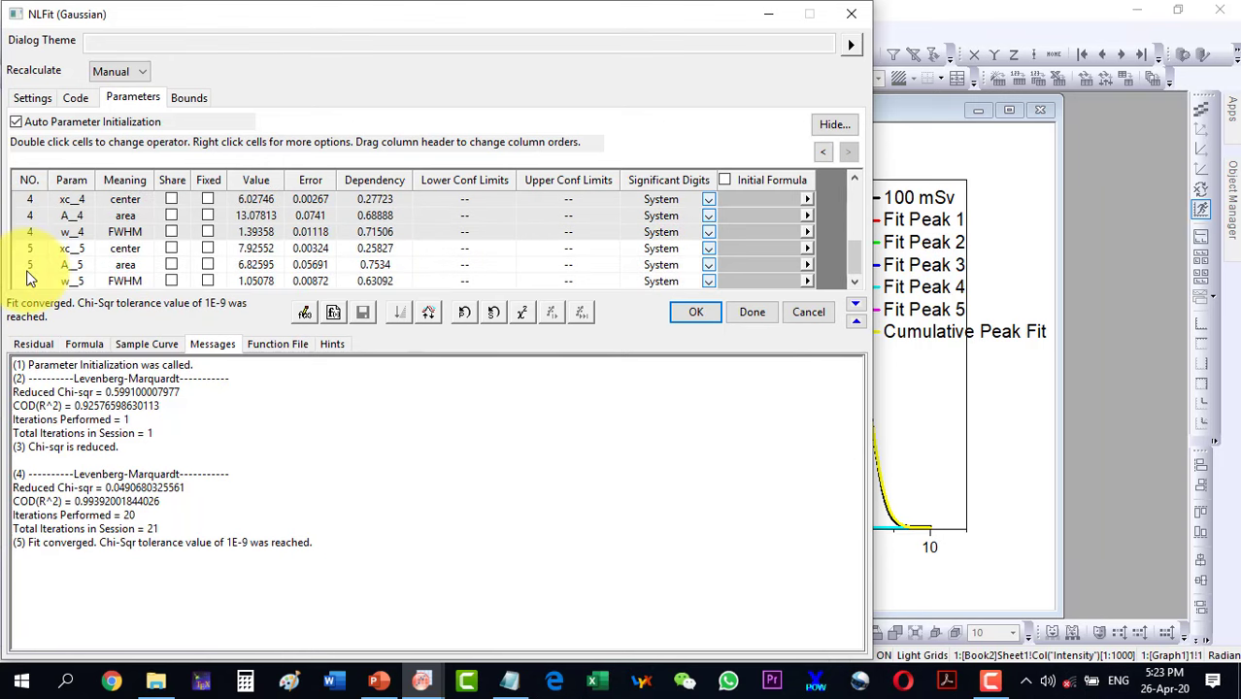
scroll(75, 271, "up", 4)
left_click_drag(726, 20, 564, 26)
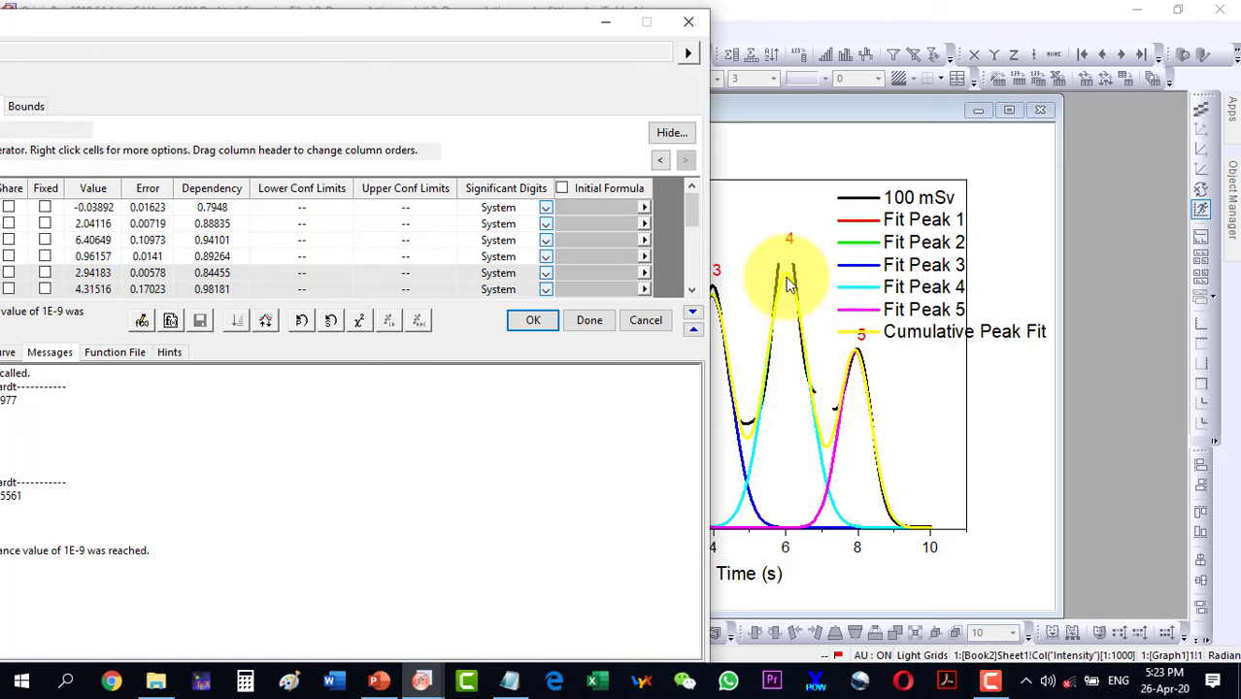
left_click_drag(208, 29, 361, 20)
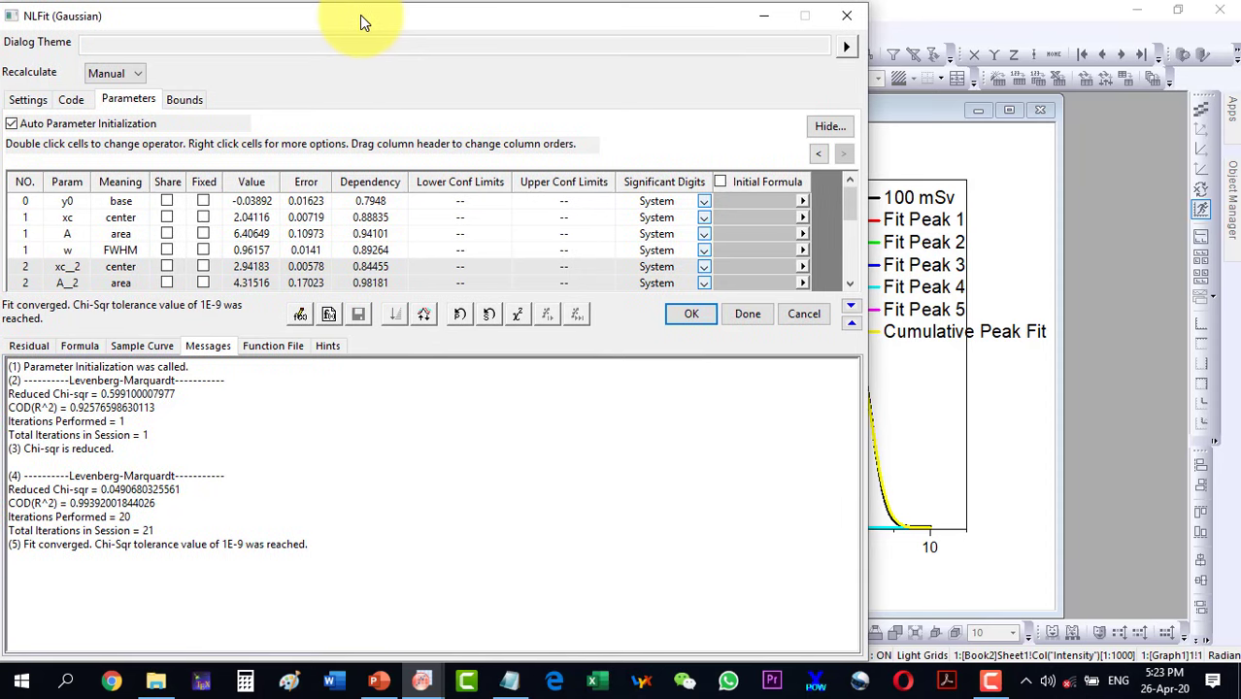
- View the Gaussian formula and sample curve to see how area and FWHM shape a peak, and inspect peak 4 in the graph again
left_click(88, 347)
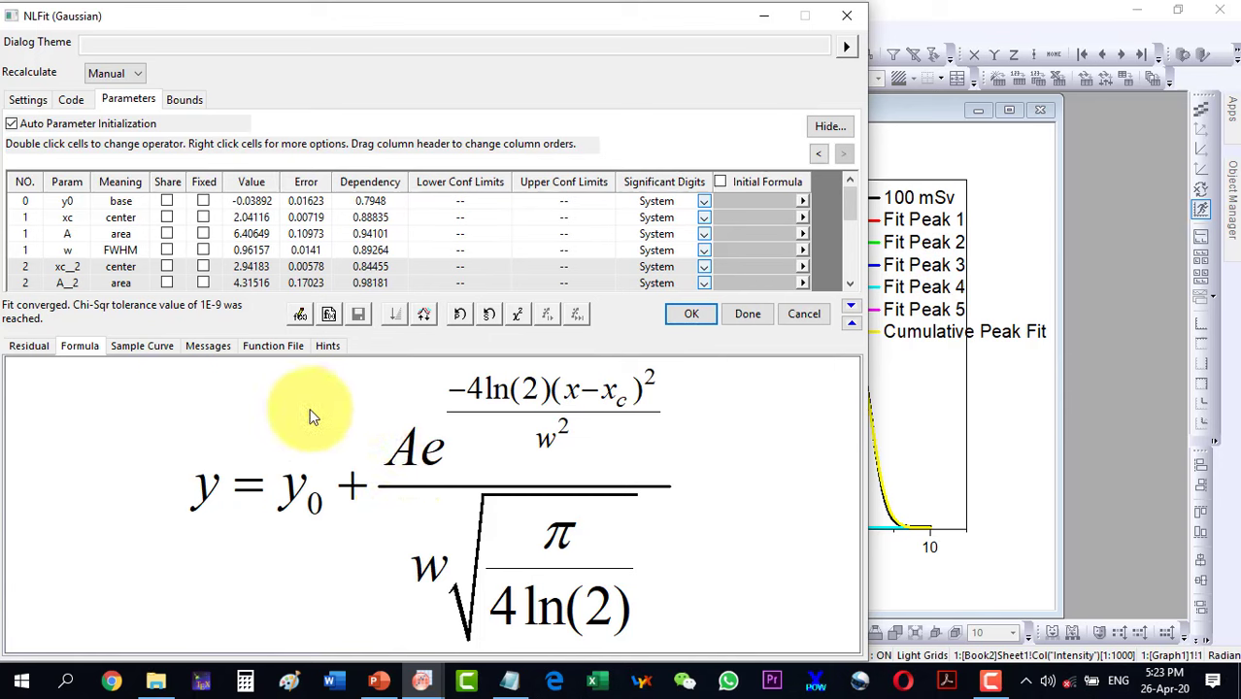
left_click(141, 347)
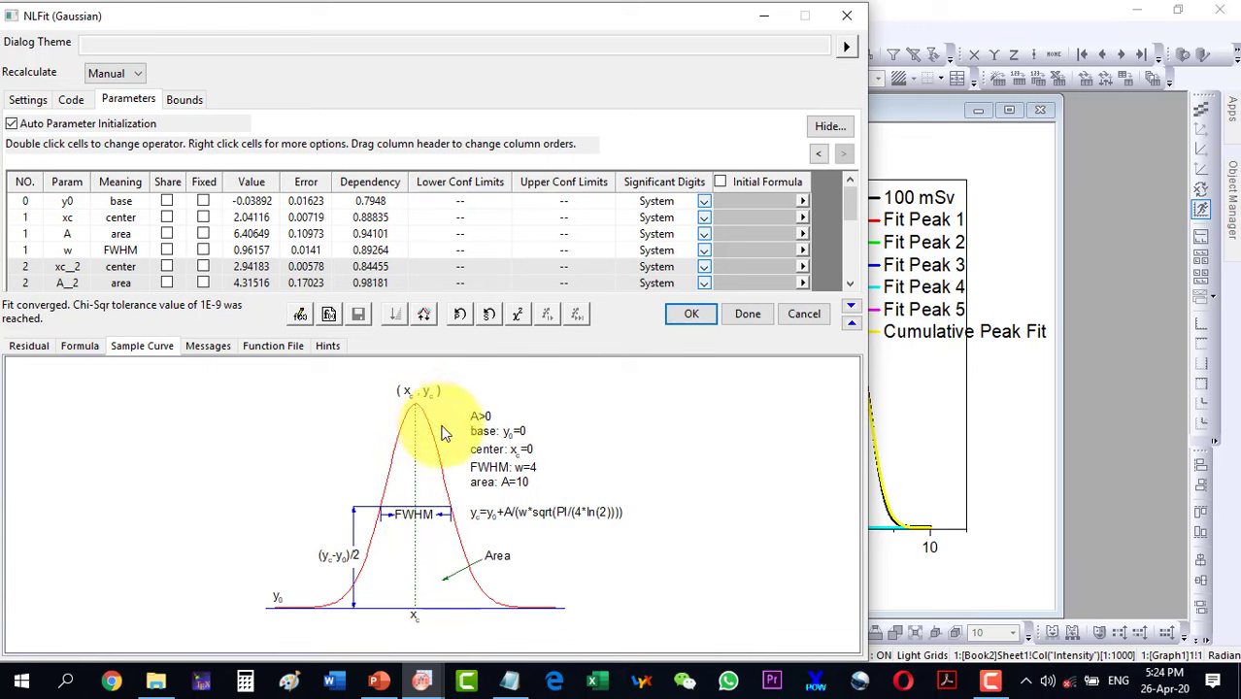
left_click_drag(614, 19, 476, 22)
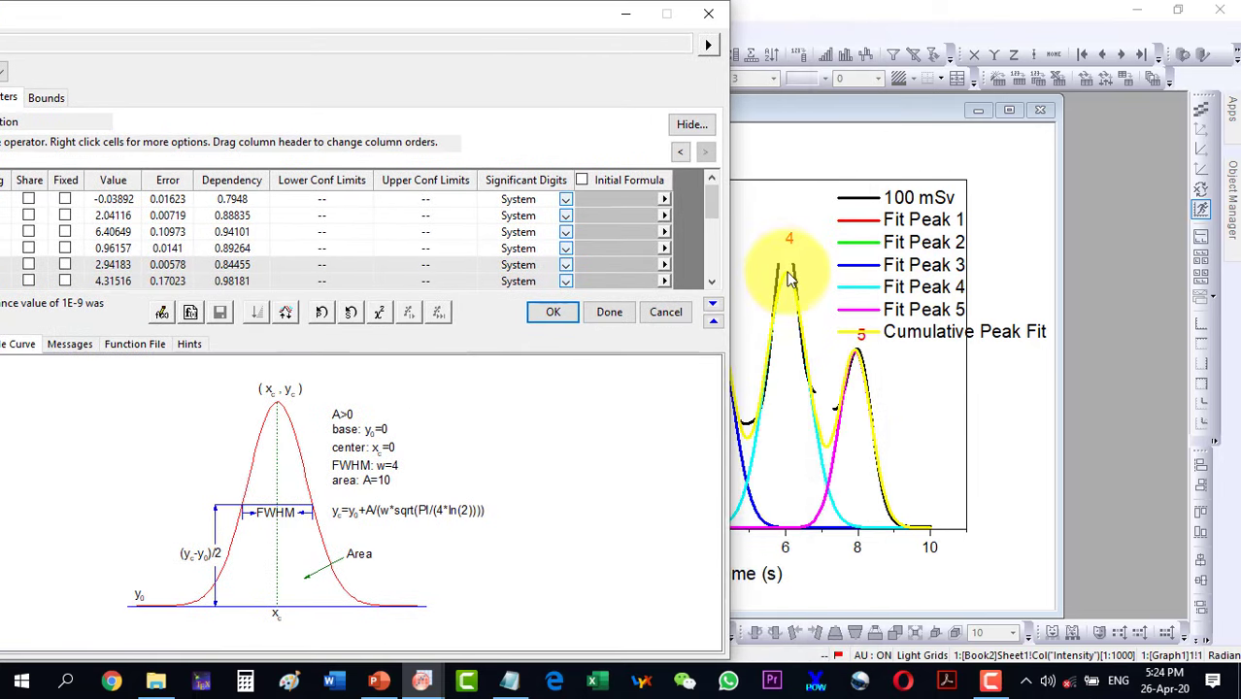
left_click_drag(180, 28, 264, 18)
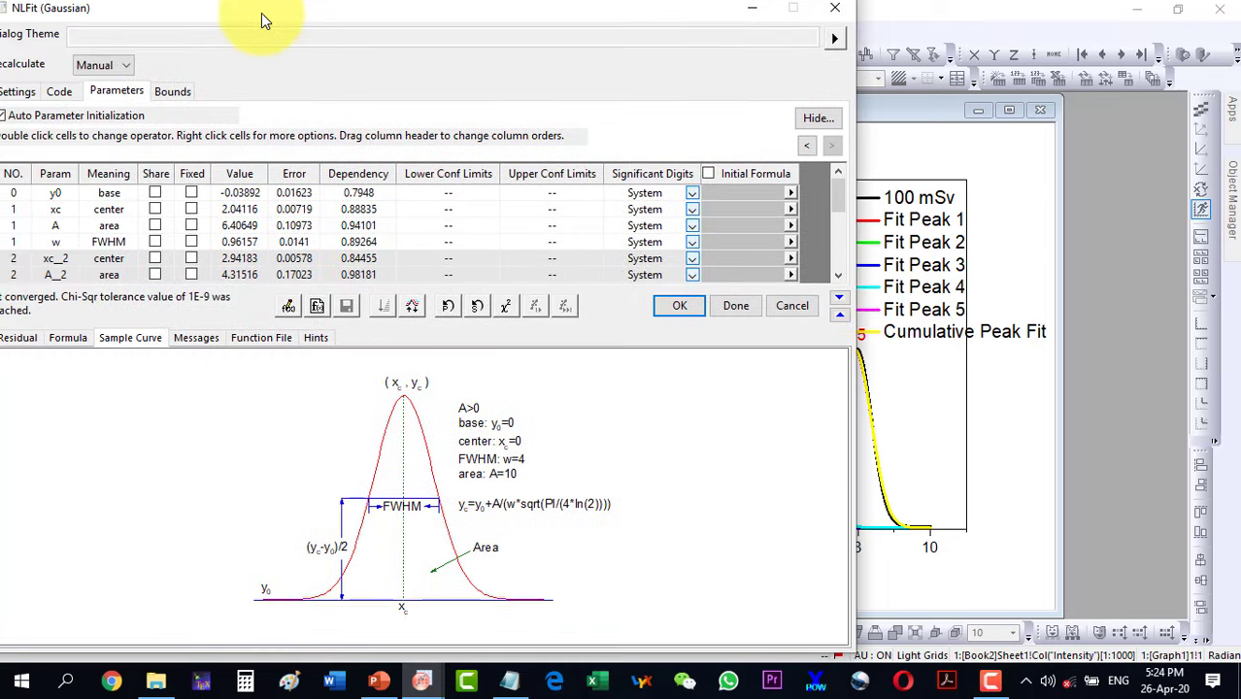
- Fix the area and FWHM of peak 4, set its FWHM to 1.3, and refit until converged
scroll(11, 287, "down", 3)
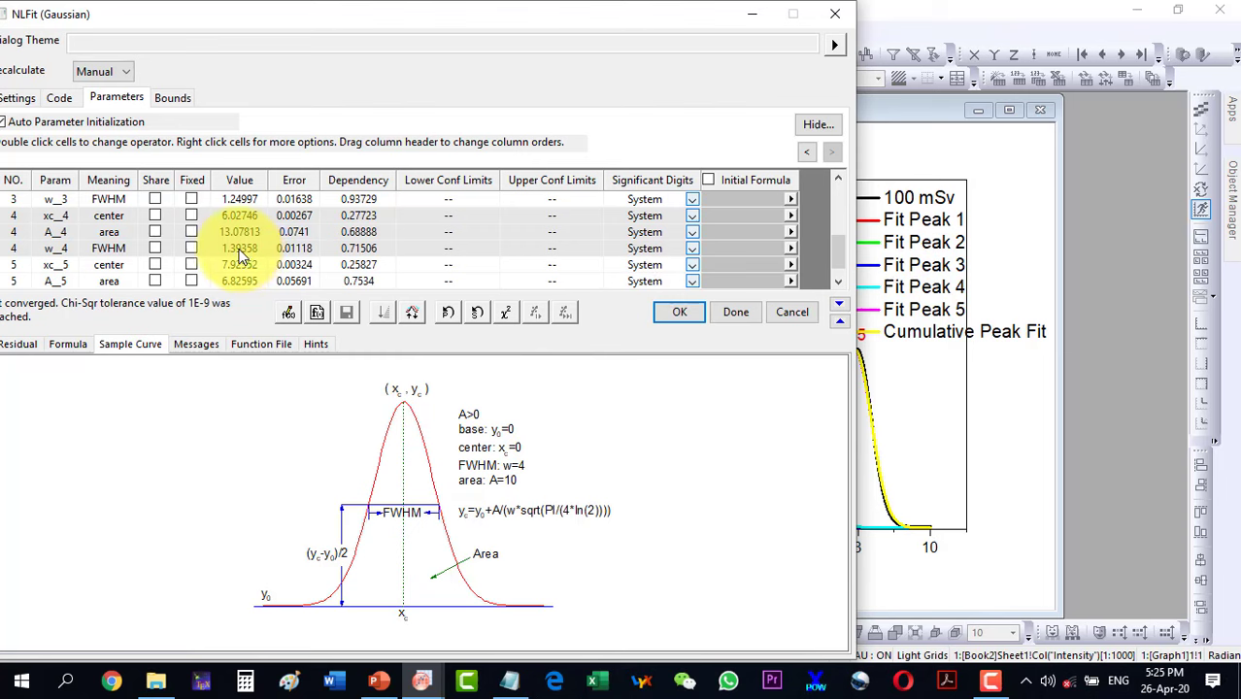
left_click(189, 246)
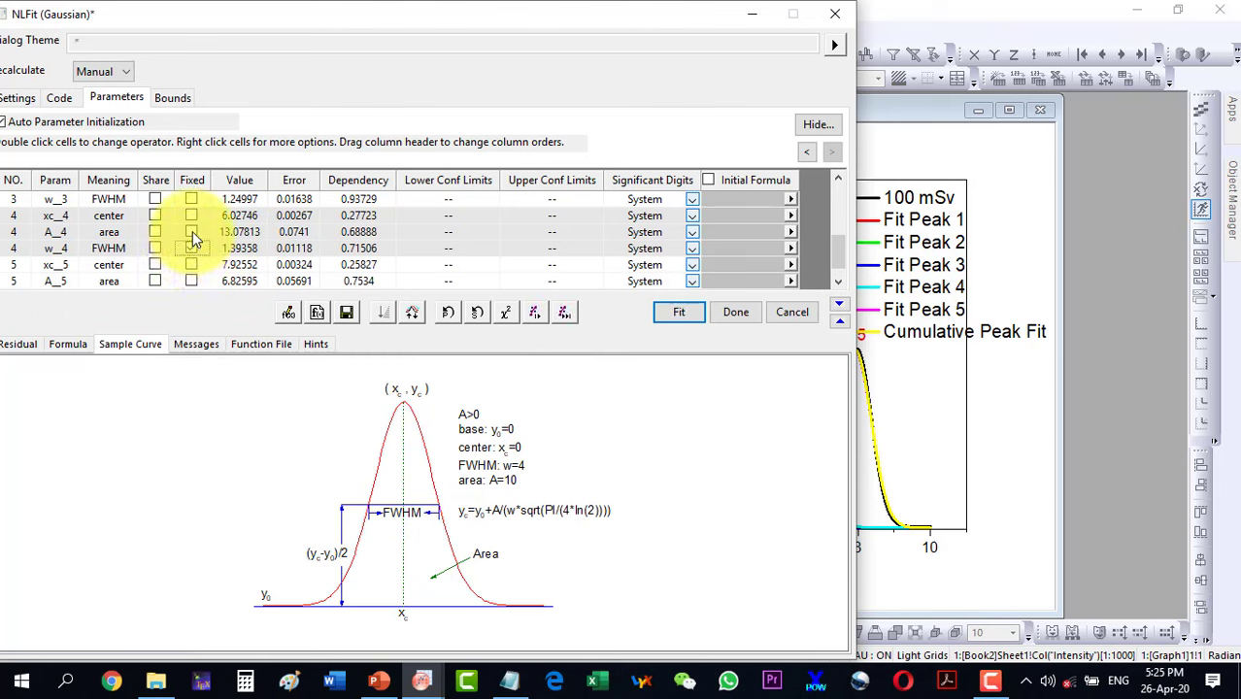
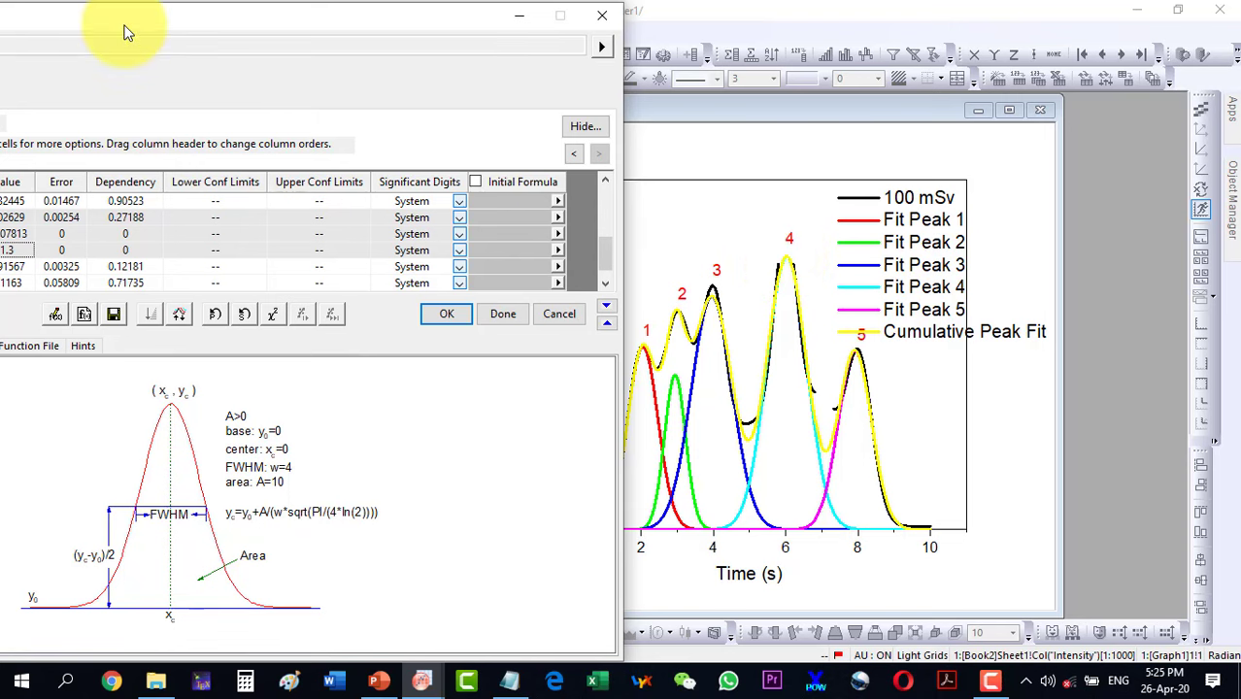
- Set the fixed FWHM of peak 4 (w__4) to 1.25, uncover the graph, and refit until converged
left_click_drag(125, 32, 318, 27)
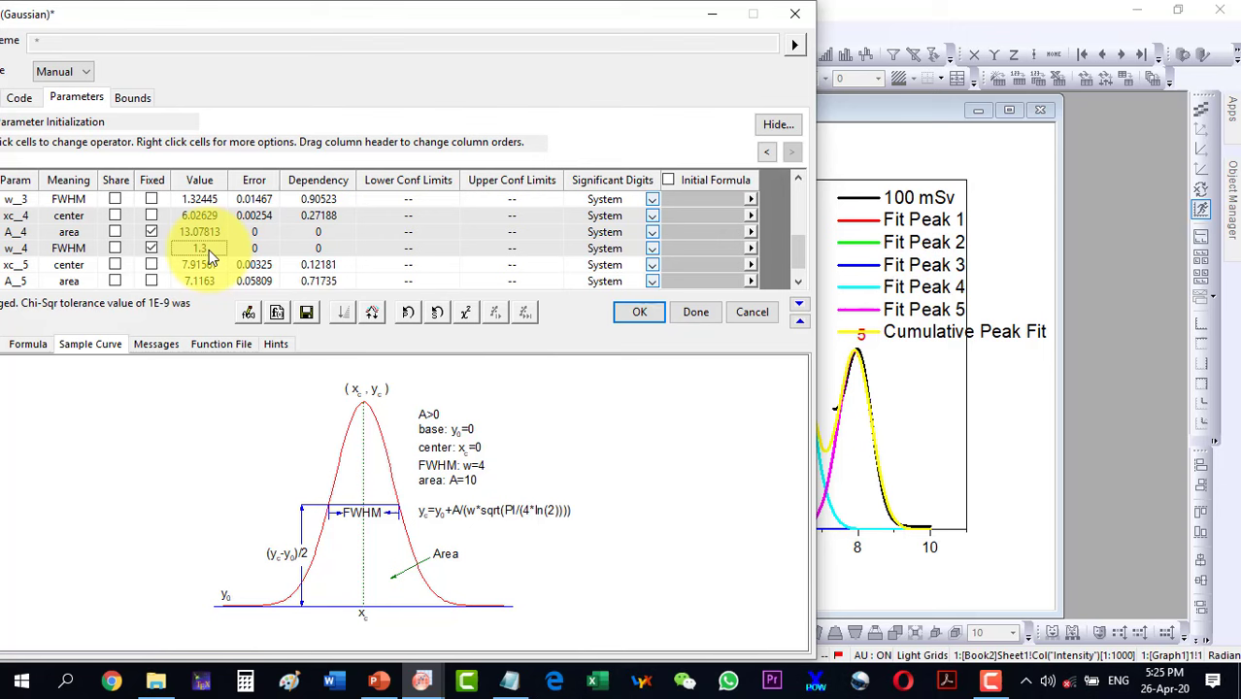
left_click(206, 251)
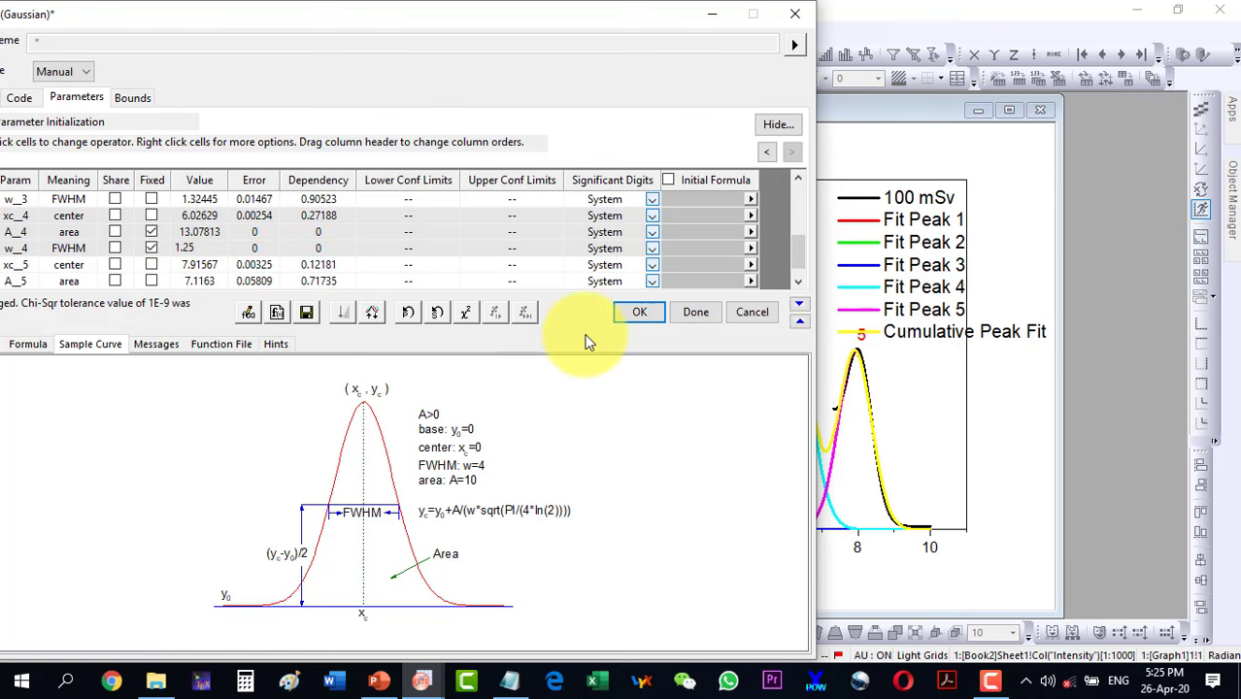
left_click(243, 247)
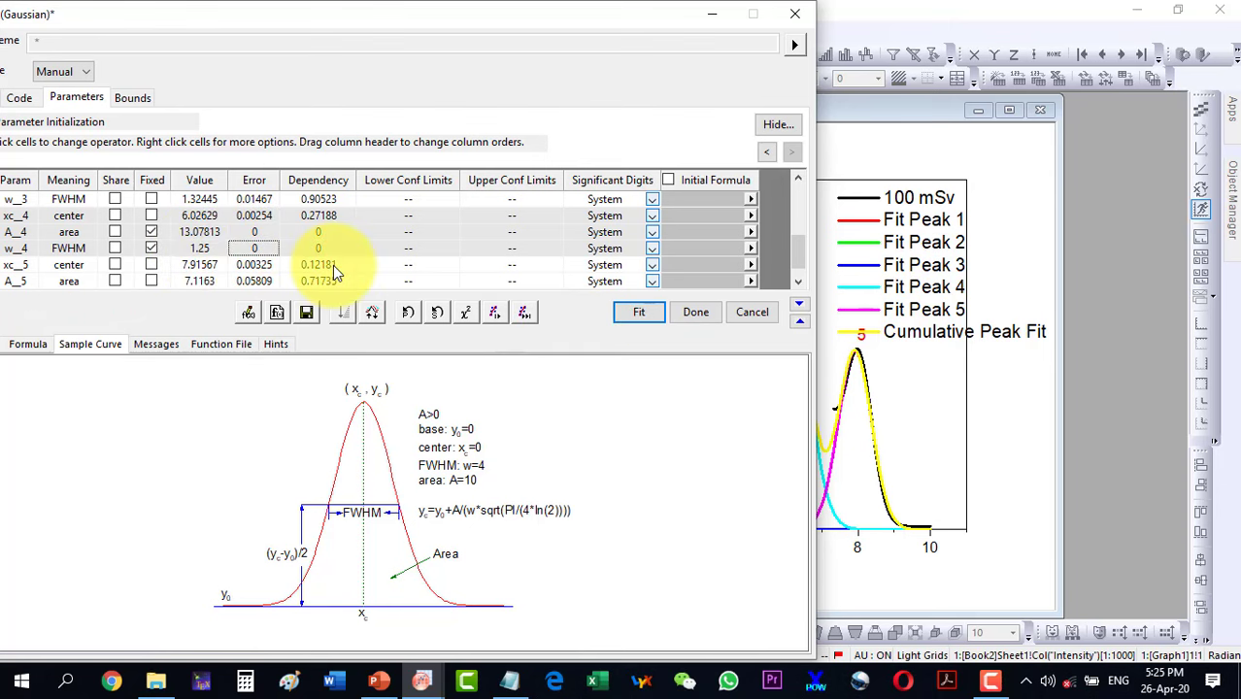
left_click_drag(554, 19, 308, 19)
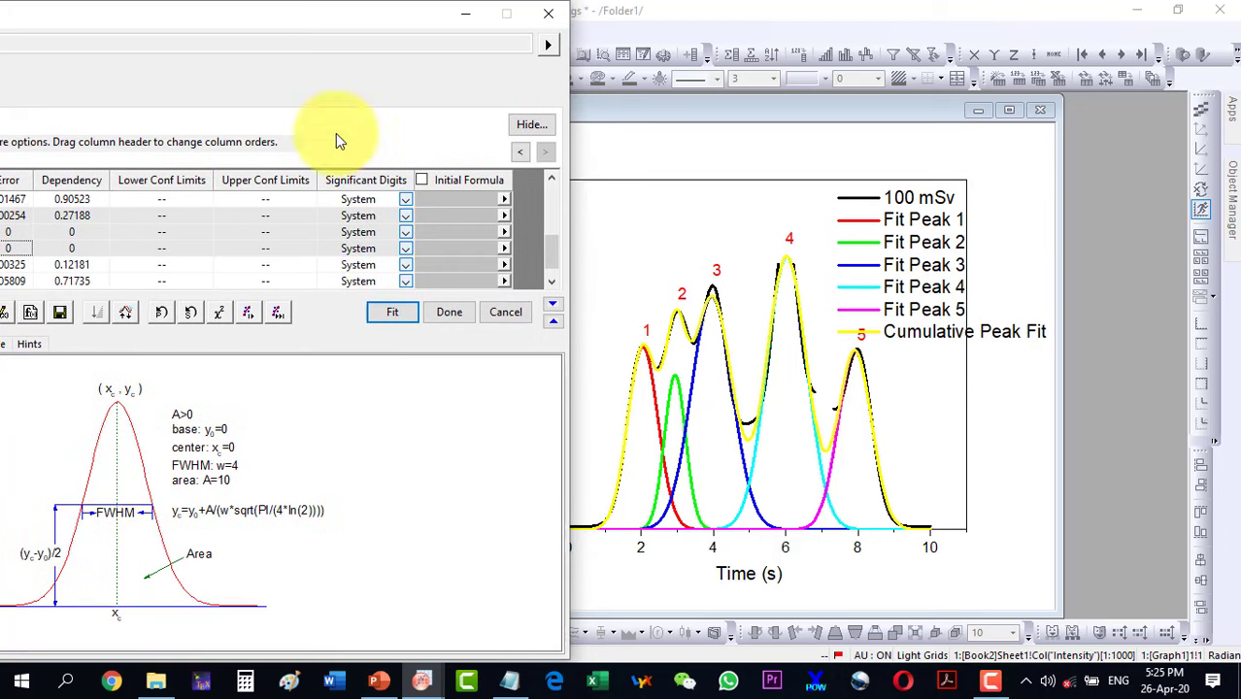
left_click(277, 311)
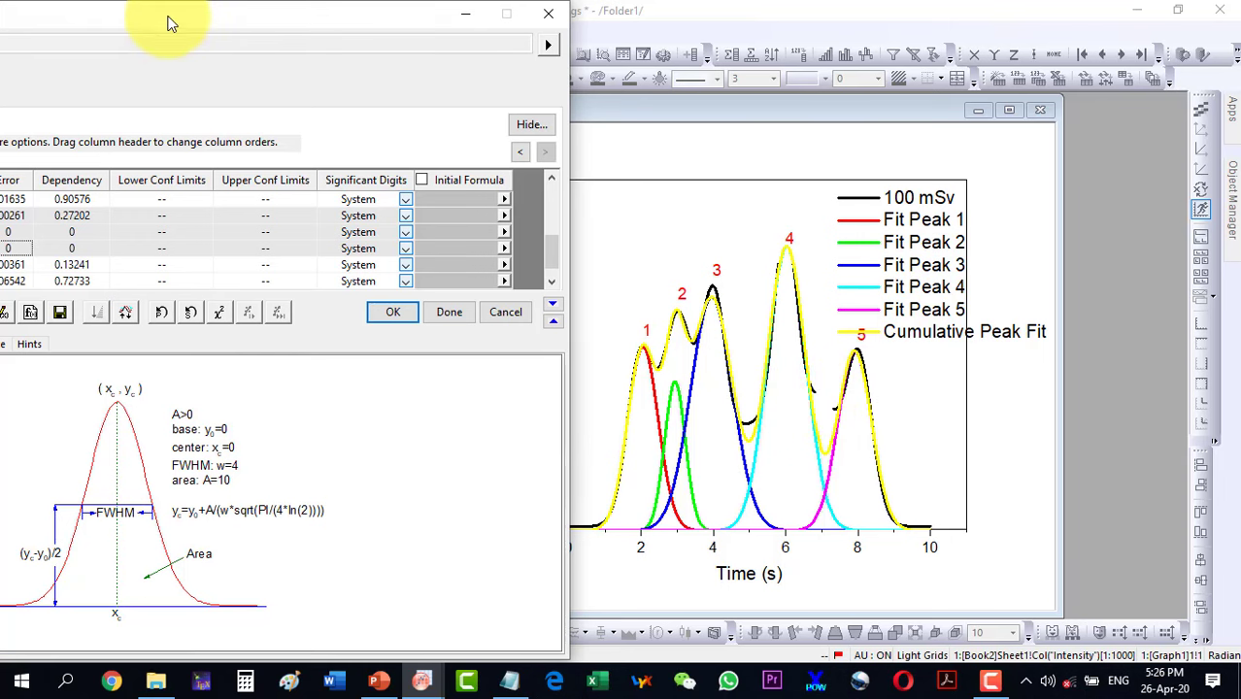
- Set the fixed area of peak 4 (A__4) to 13.2, uncover the graph, and refit until converged
left_click_drag(167, 21, 424, 21)
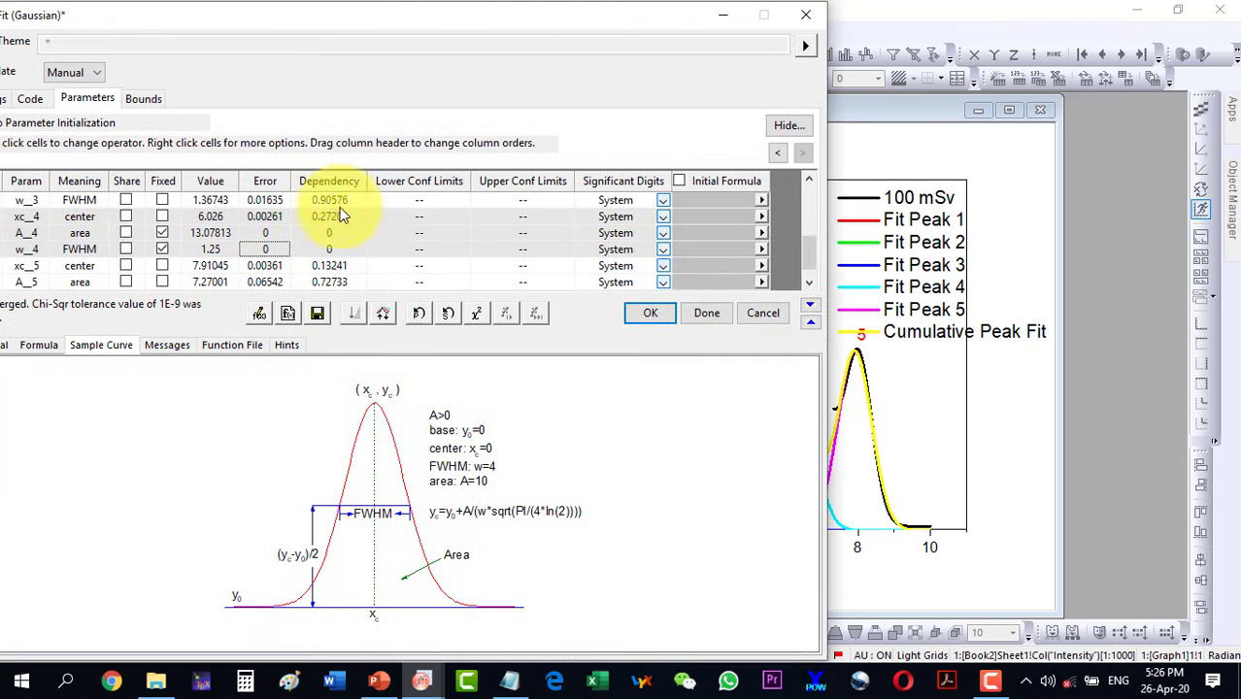
left_click(163, 247)
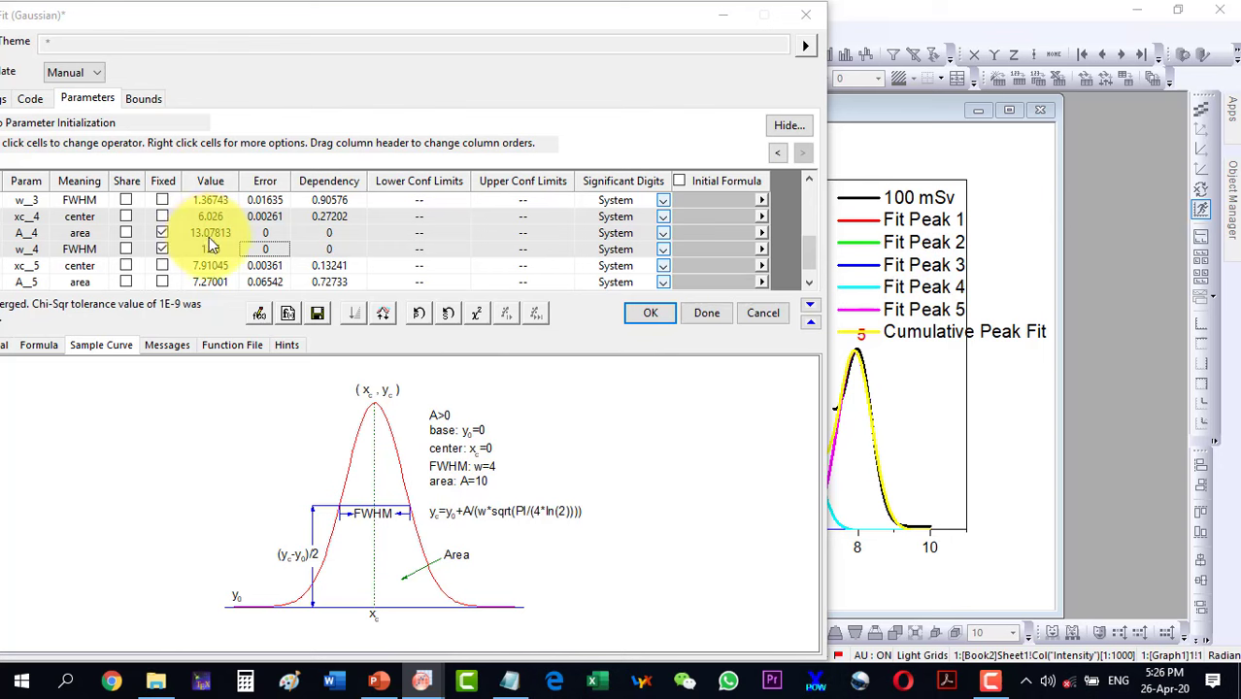
left_click(208, 236)
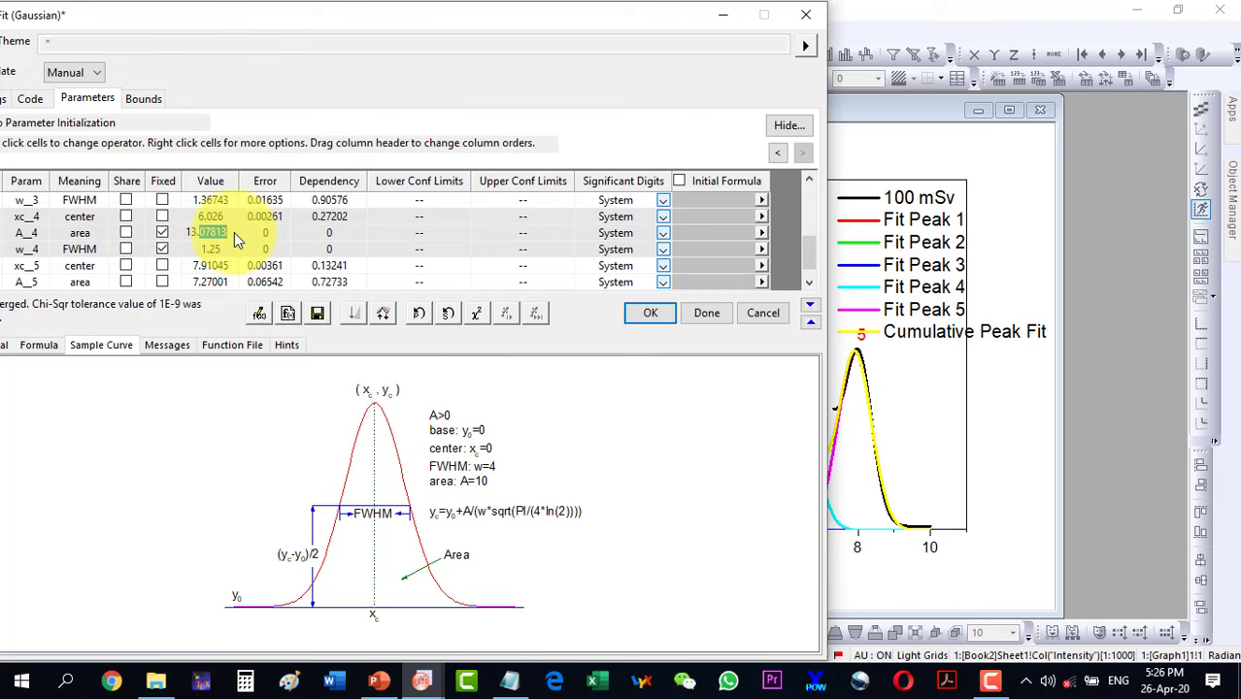
type("13.2")
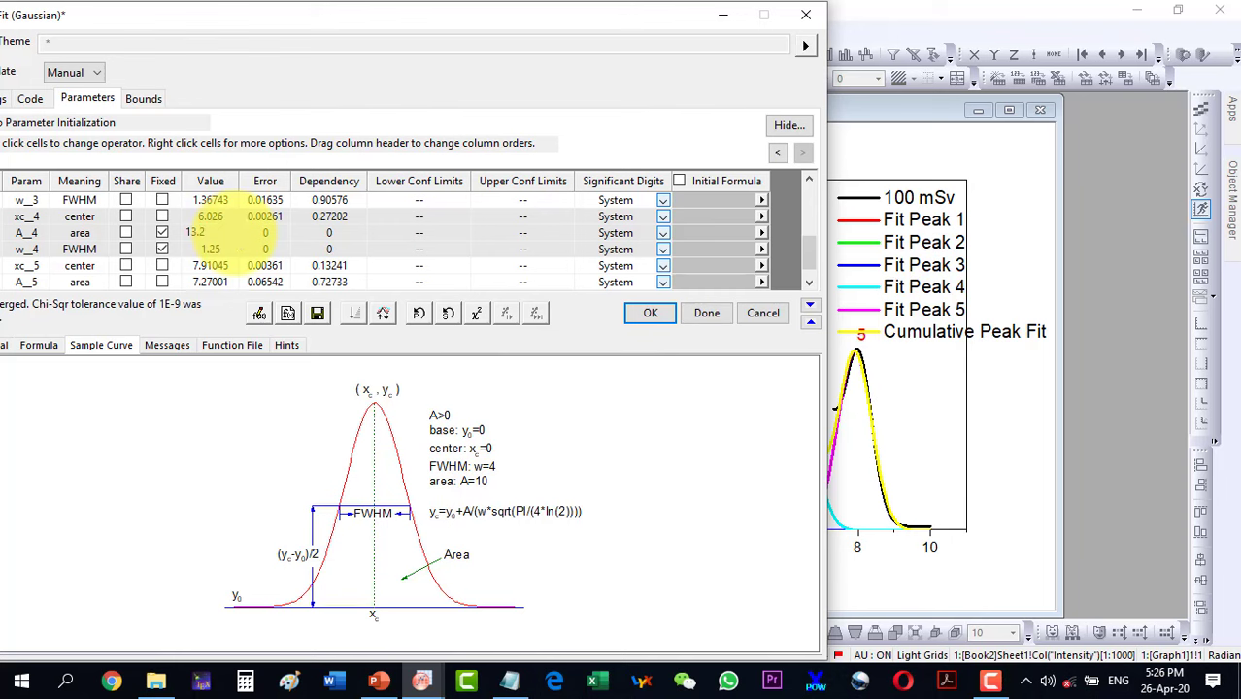
left_click(477, 265)
left_click_drag(573, 11, 336, 5)
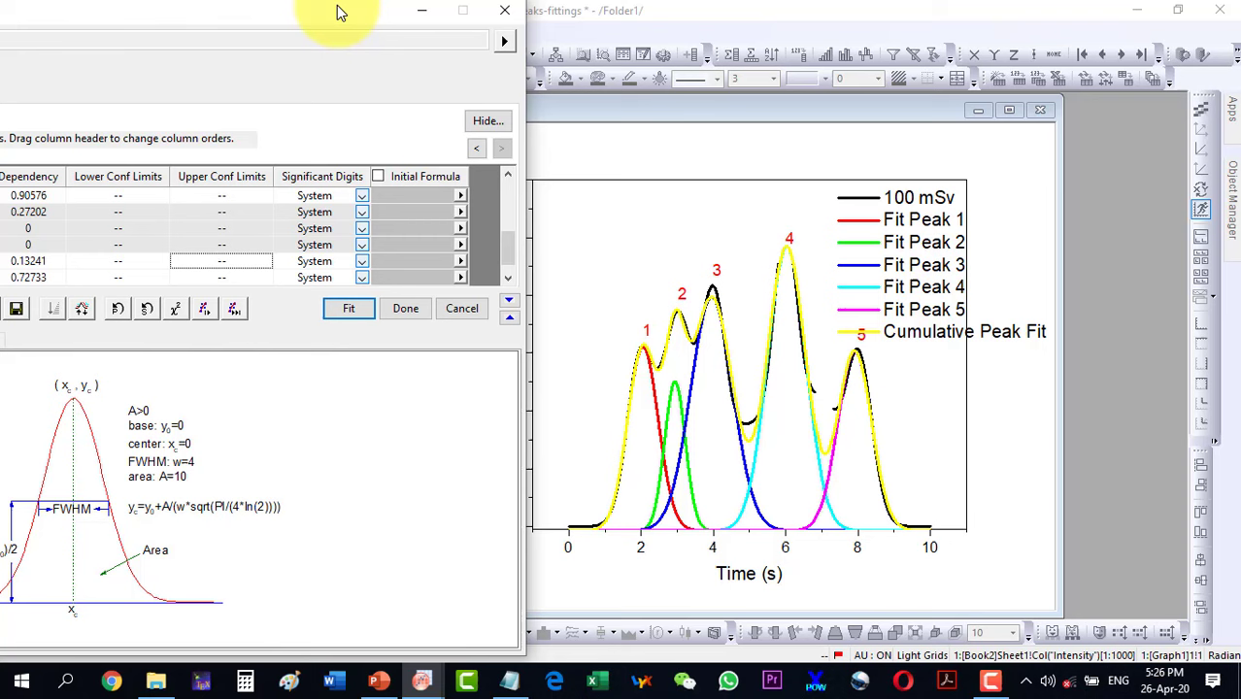
left_click(232, 312)
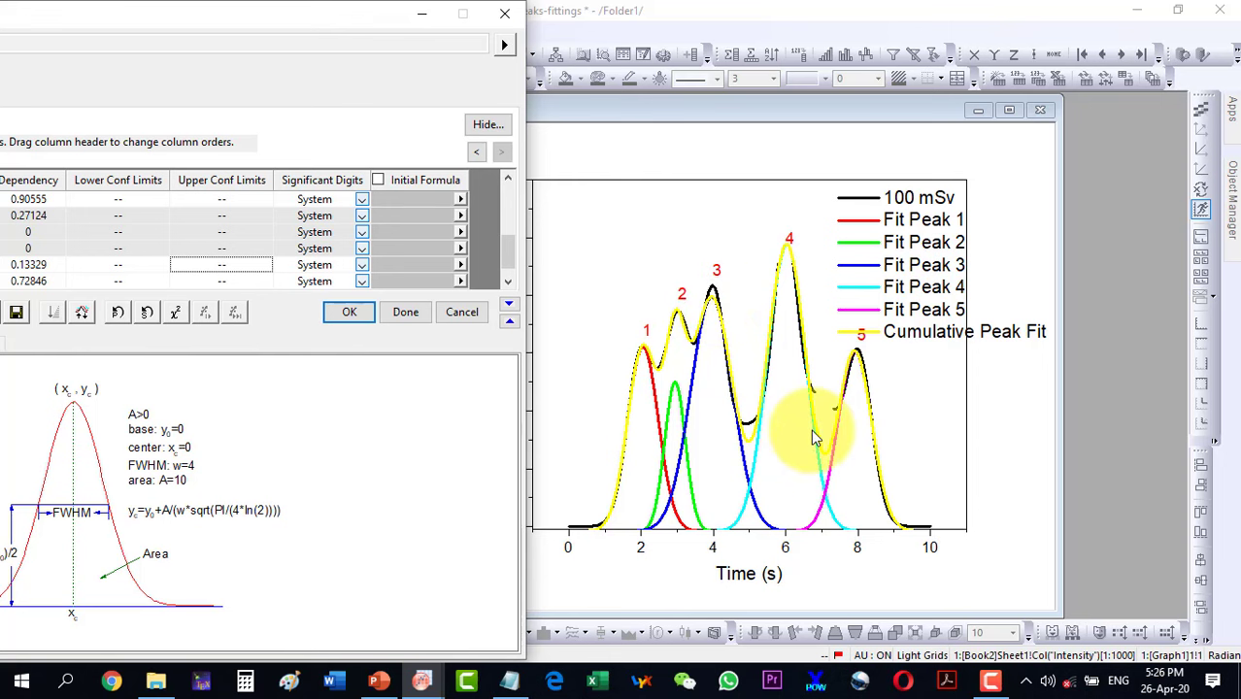
- Accept the multiple peak fit and delete the fit results table from Graph1
left_click(357, 315)
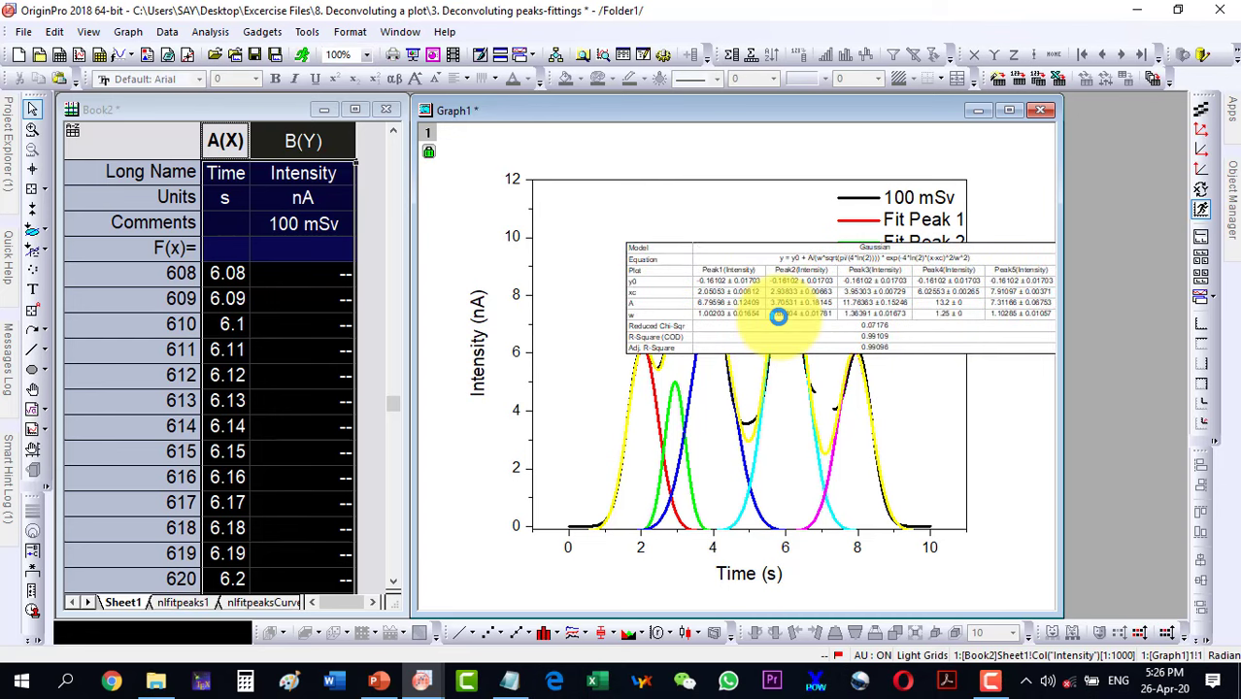
left_click(778, 316)
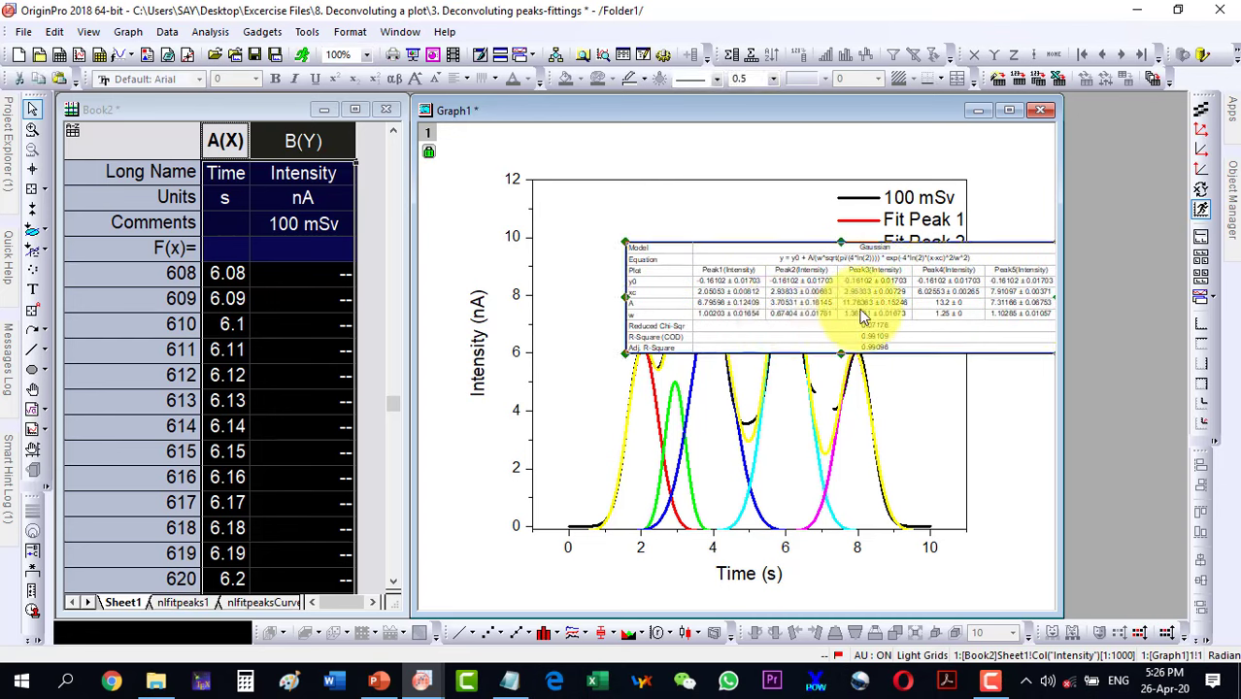
key("Delete")
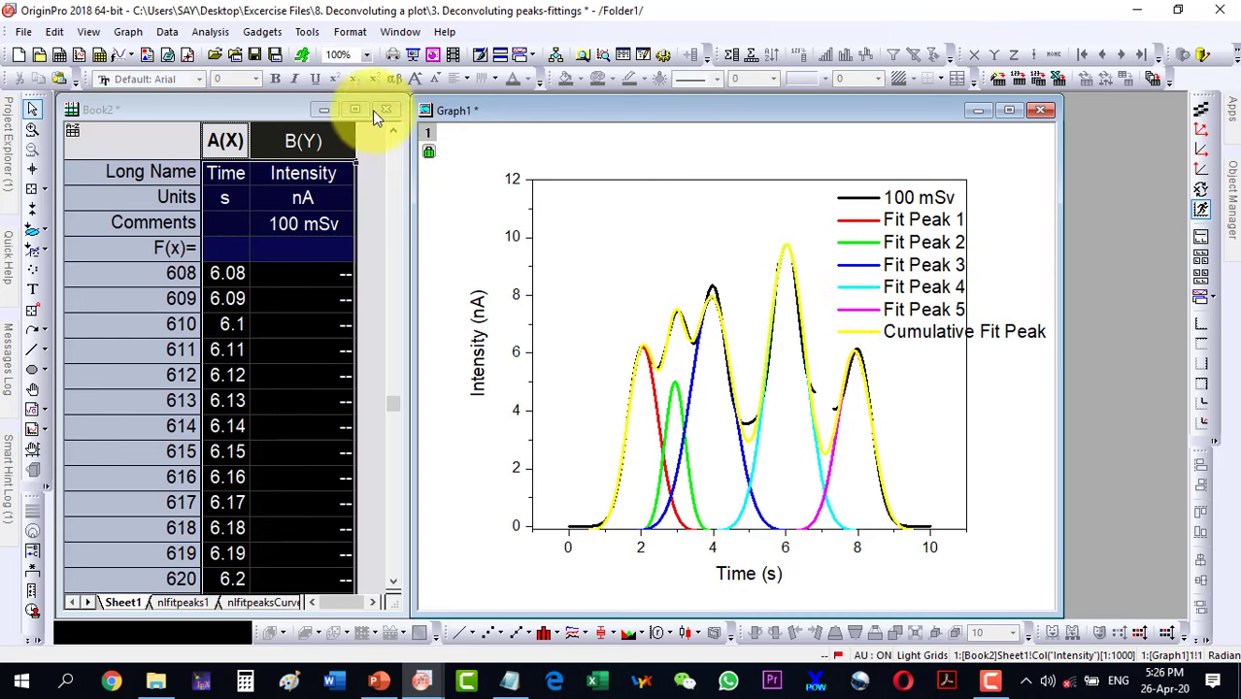
- Maximize Book2 and copy the Cumulative Fit Peak column from nlfitpeaksCurve1 into a new column C in Sheet1
left_click(355, 108)
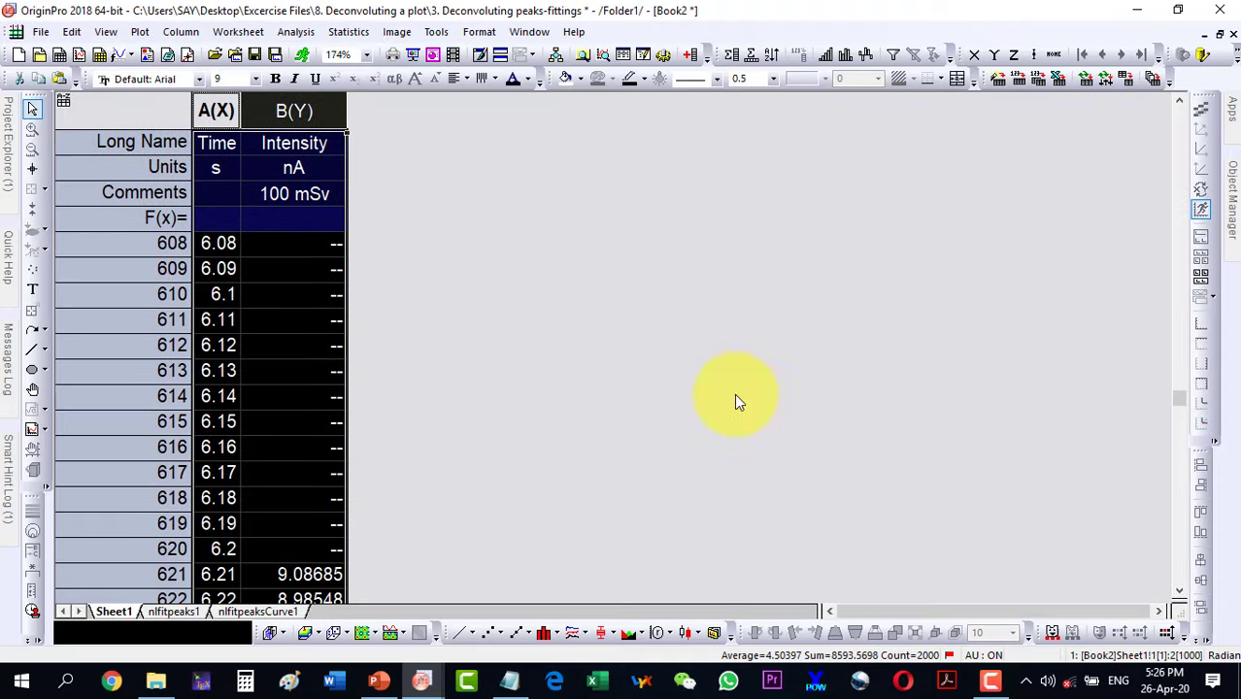
left_click(258, 611)
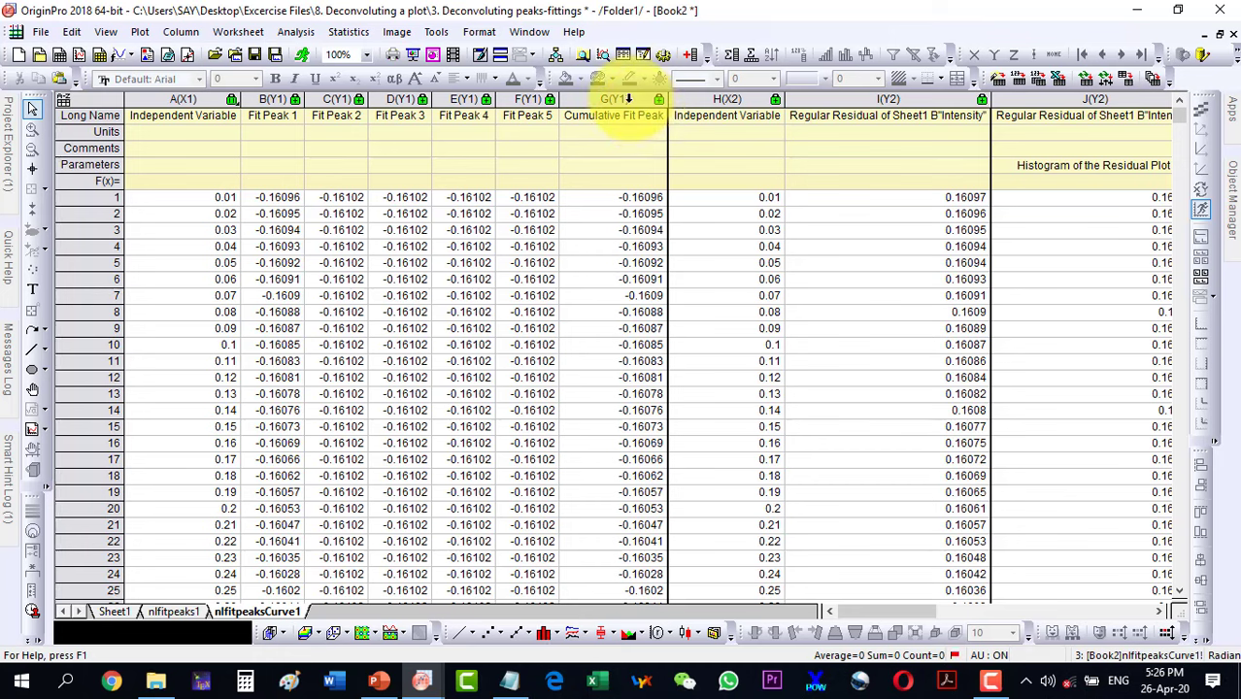
left_click(629, 100)
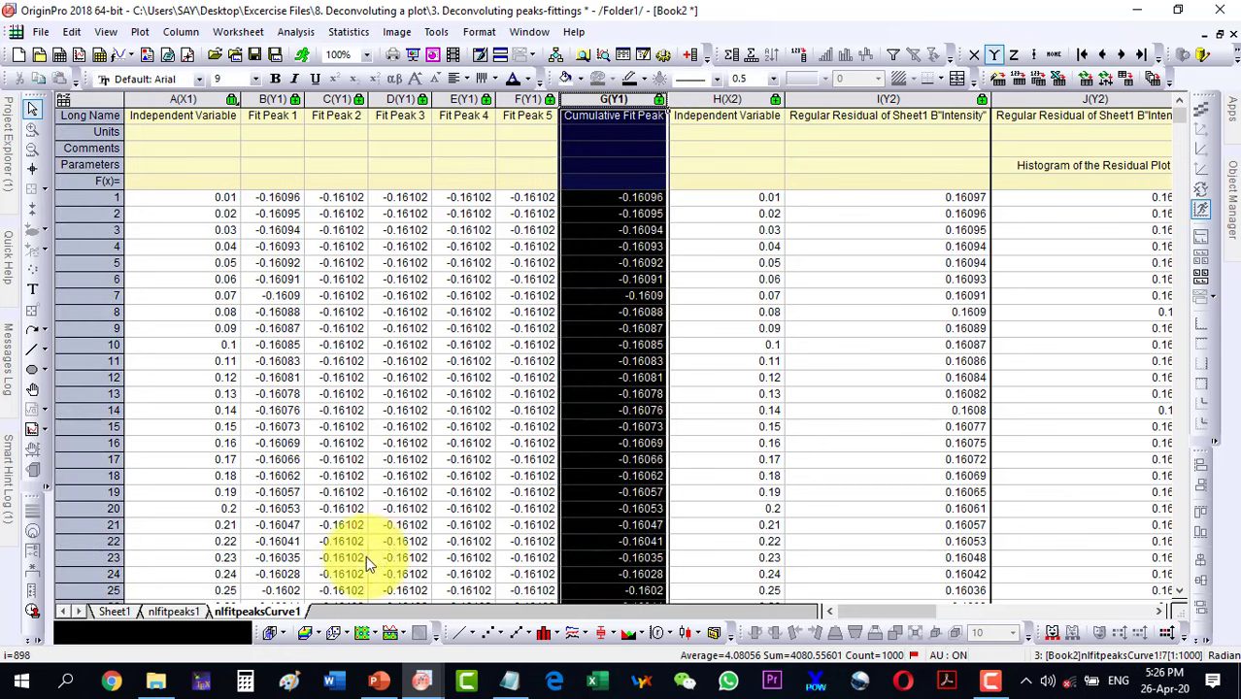
left_click(111, 610)
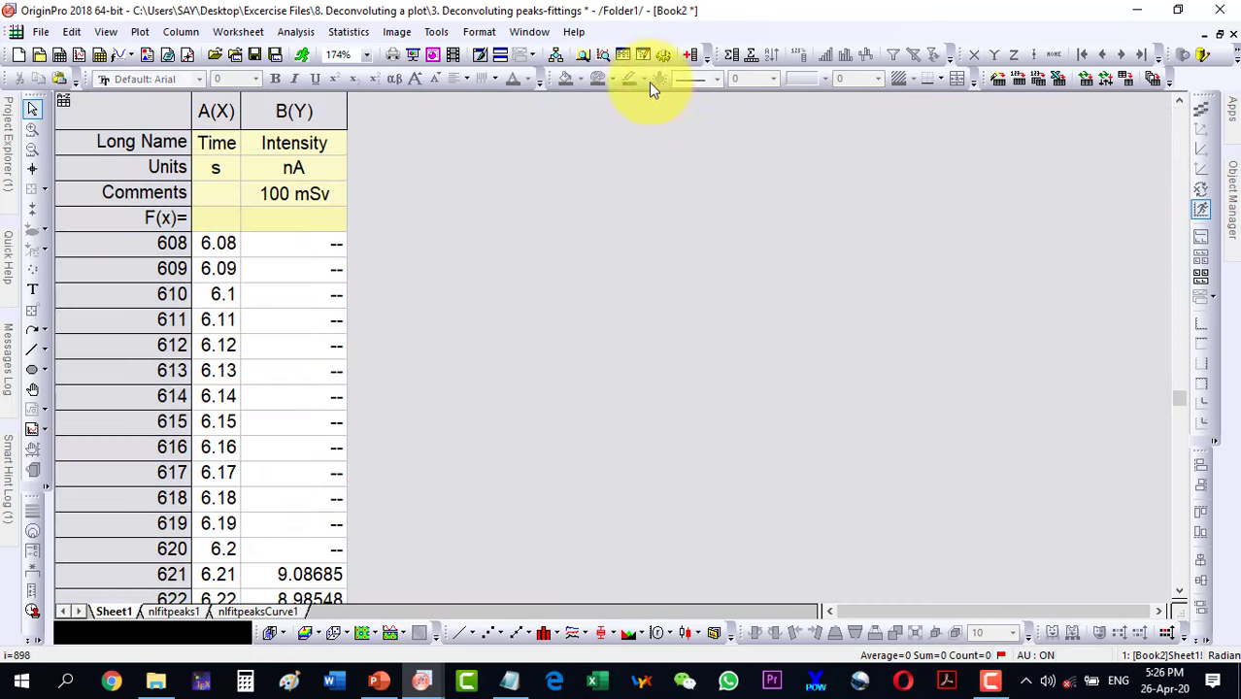
left_click(689, 56)
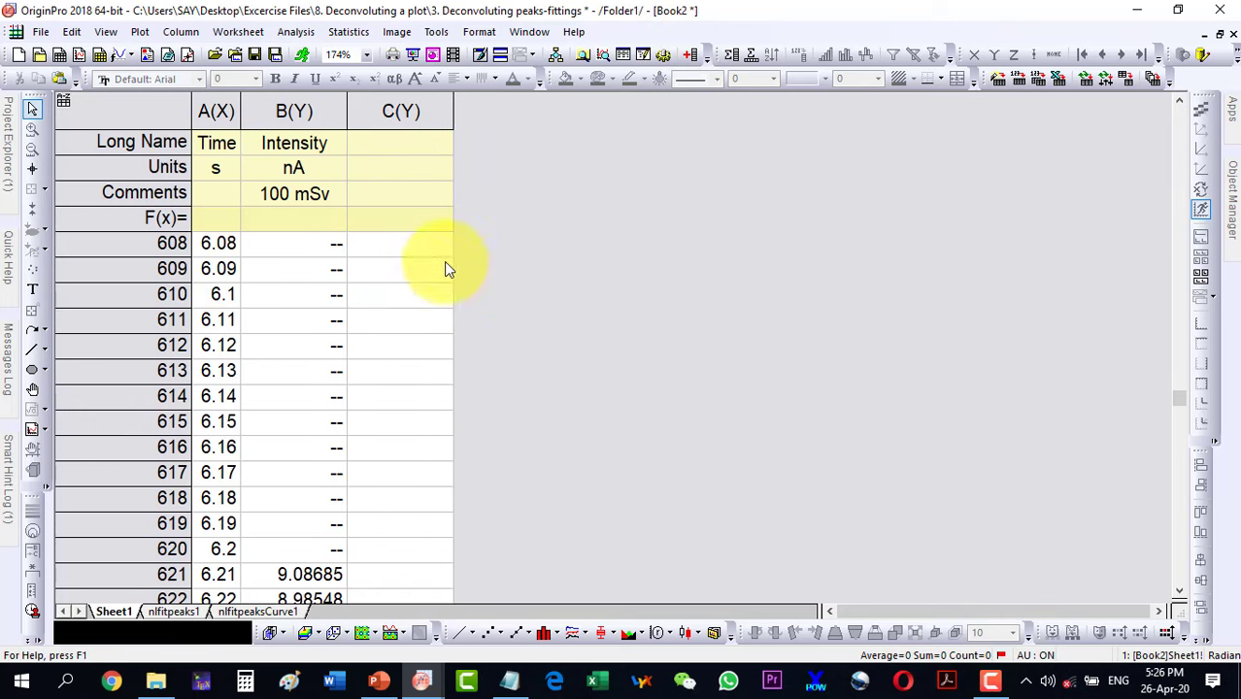
left_click(428, 113)
key("ctrl+v")
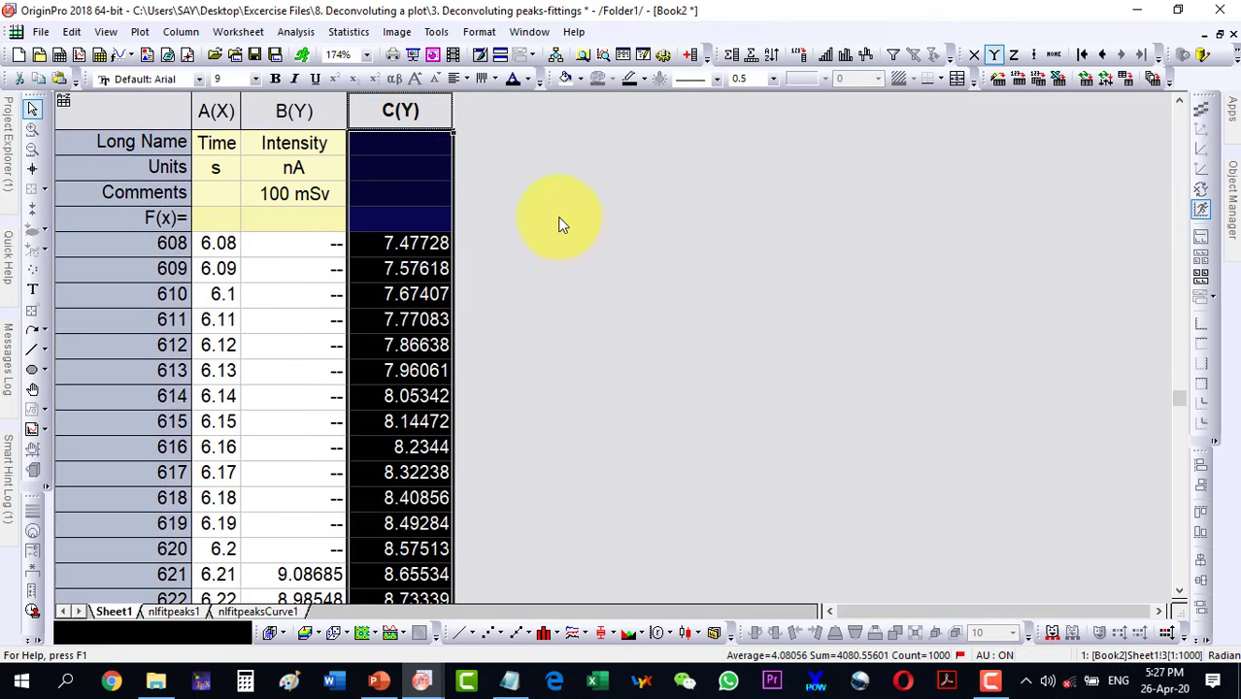
- Enter "CFit" as the comment of column C and create a line plot from columns A to C of Sheet1
left_click(316, 141)
left_click_drag(215, 110, 428, 111)
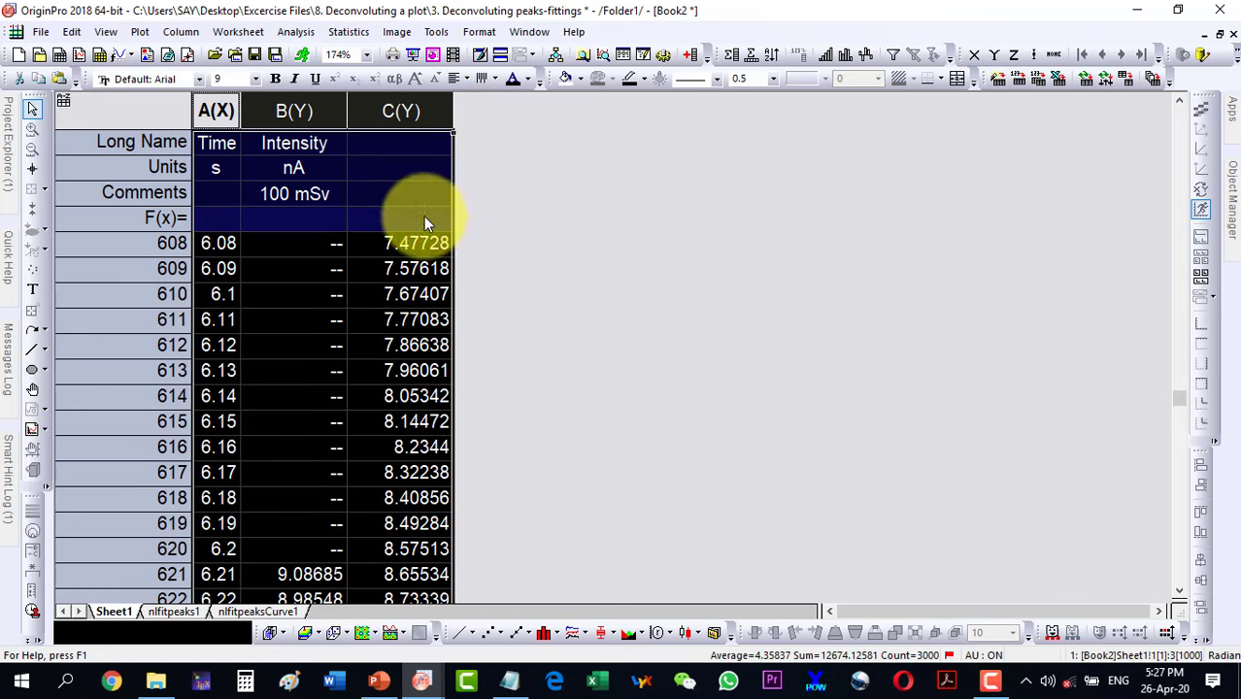
left_click(396, 194)
type("C")
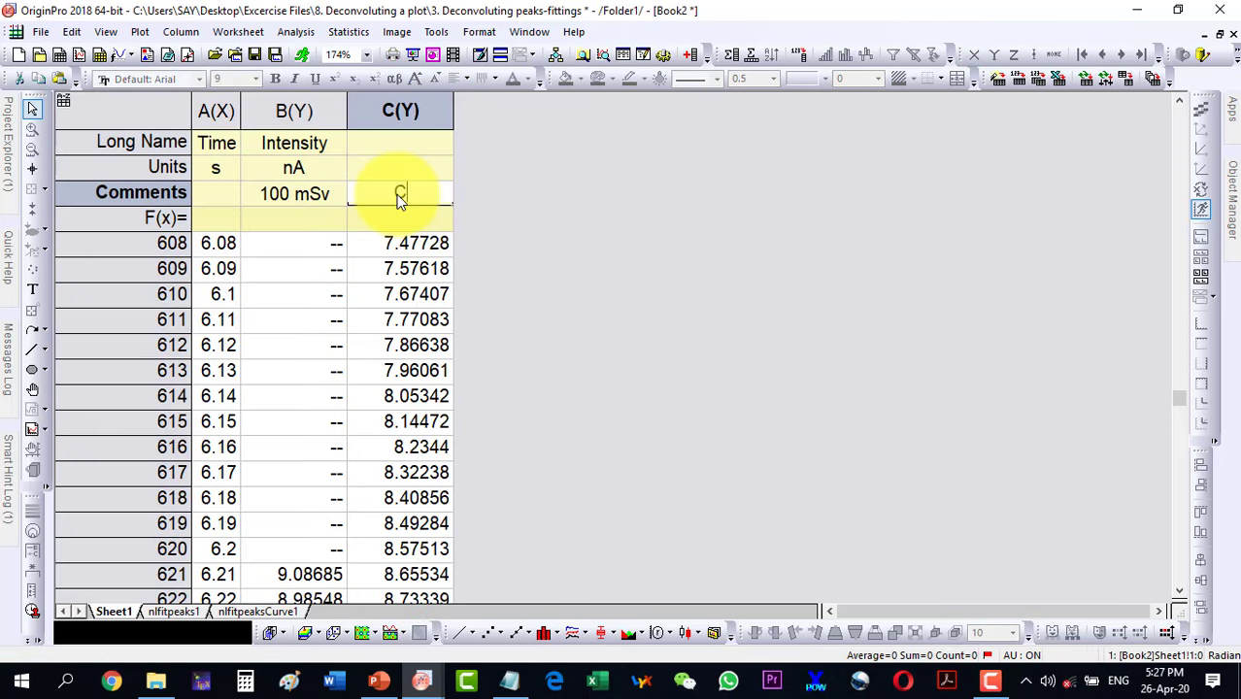
type("Fit")
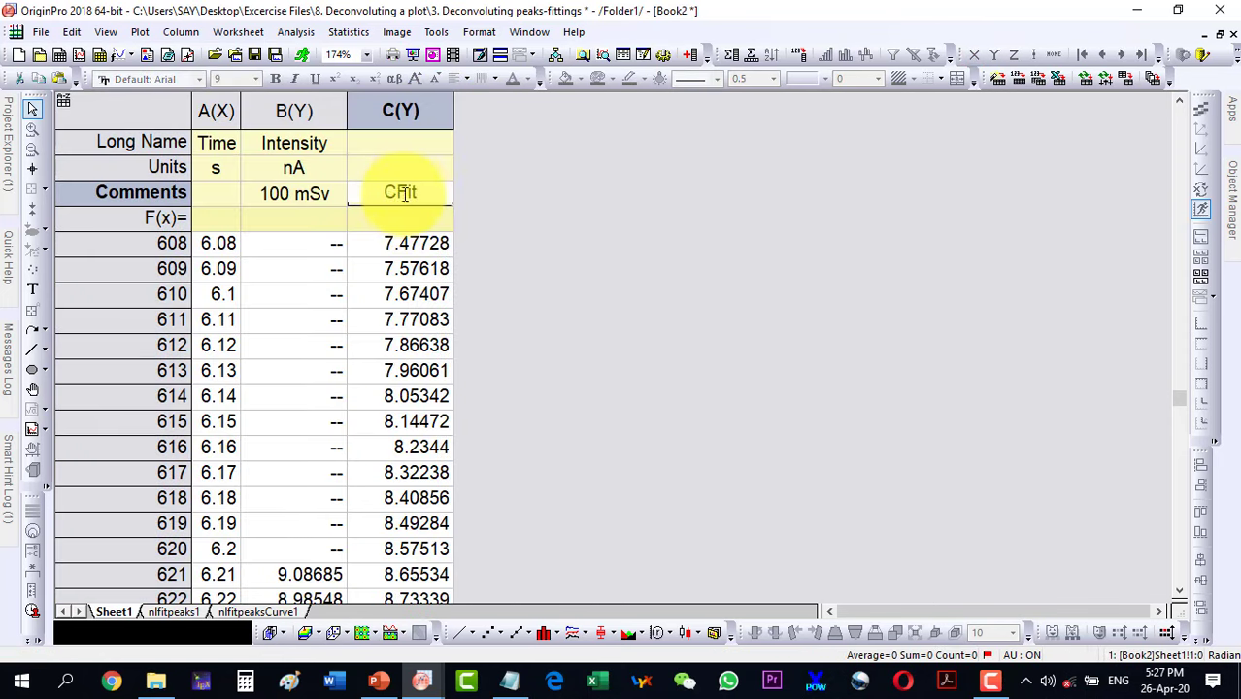
left_click(523, 186)
left_click_drag(215, 110, 433, 114)
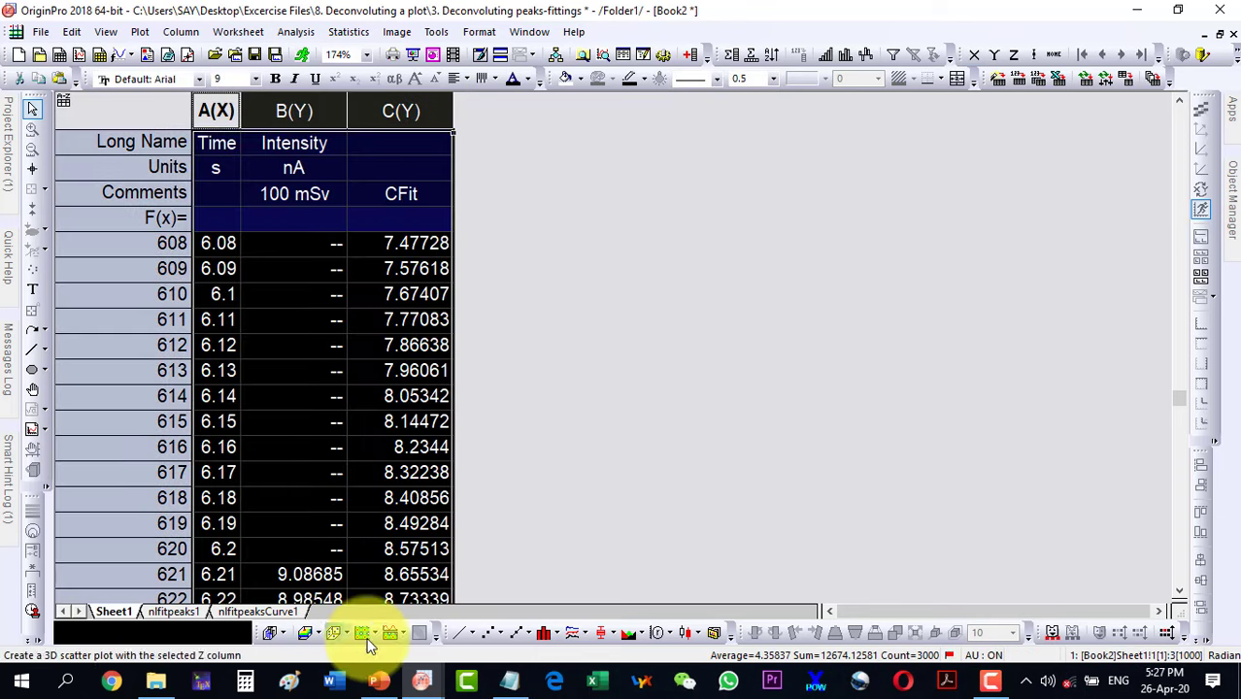
left_click(460, 636)
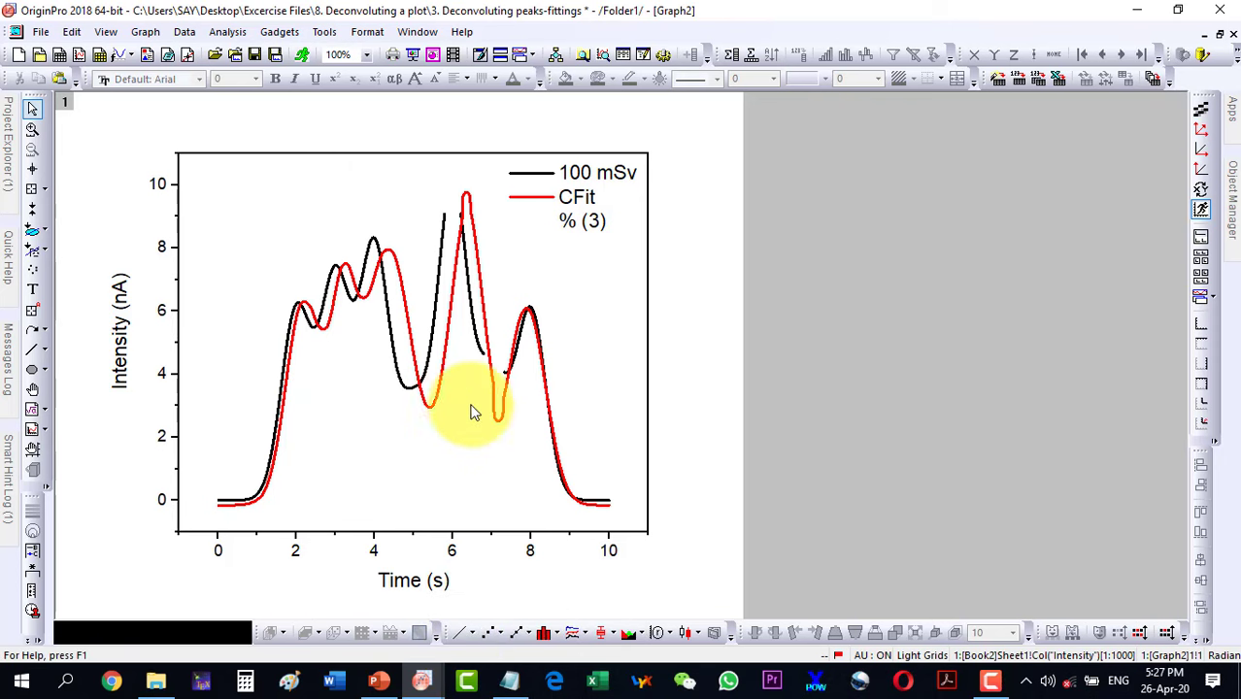
- Restore the Graph2 window and delete the line plot of 100 mSv and CFit
left_click(1220, 35)
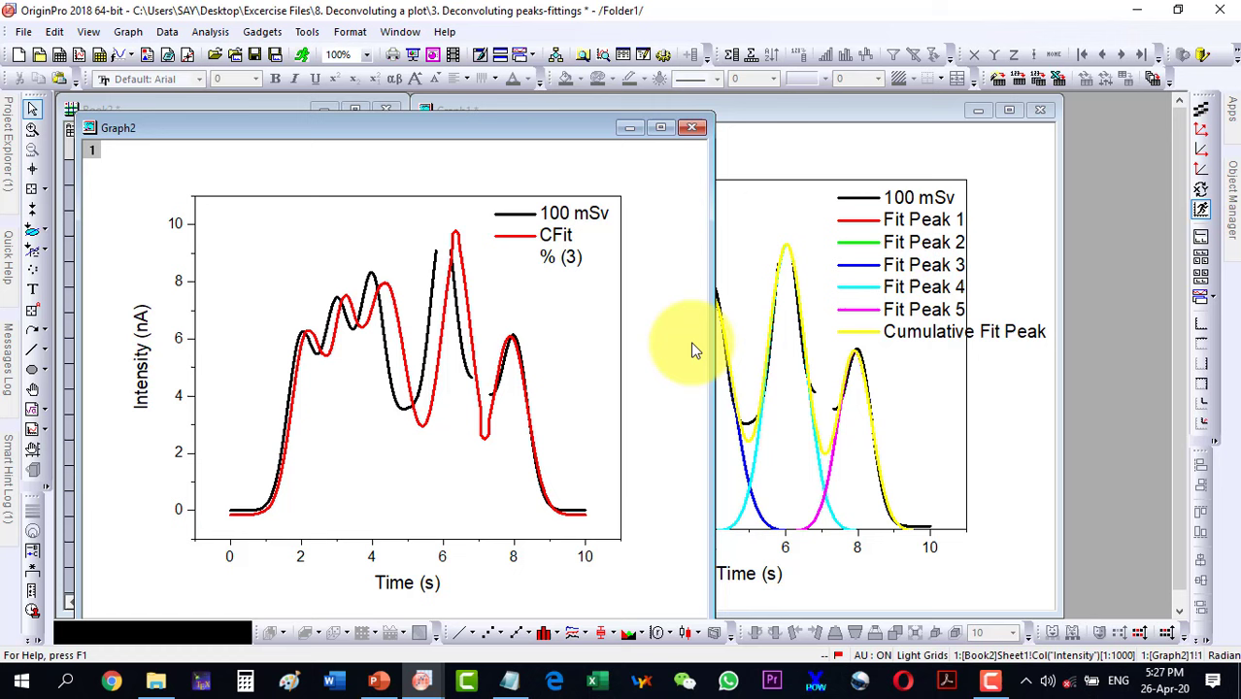
left_click(695, 130)
left_click(505, 387)
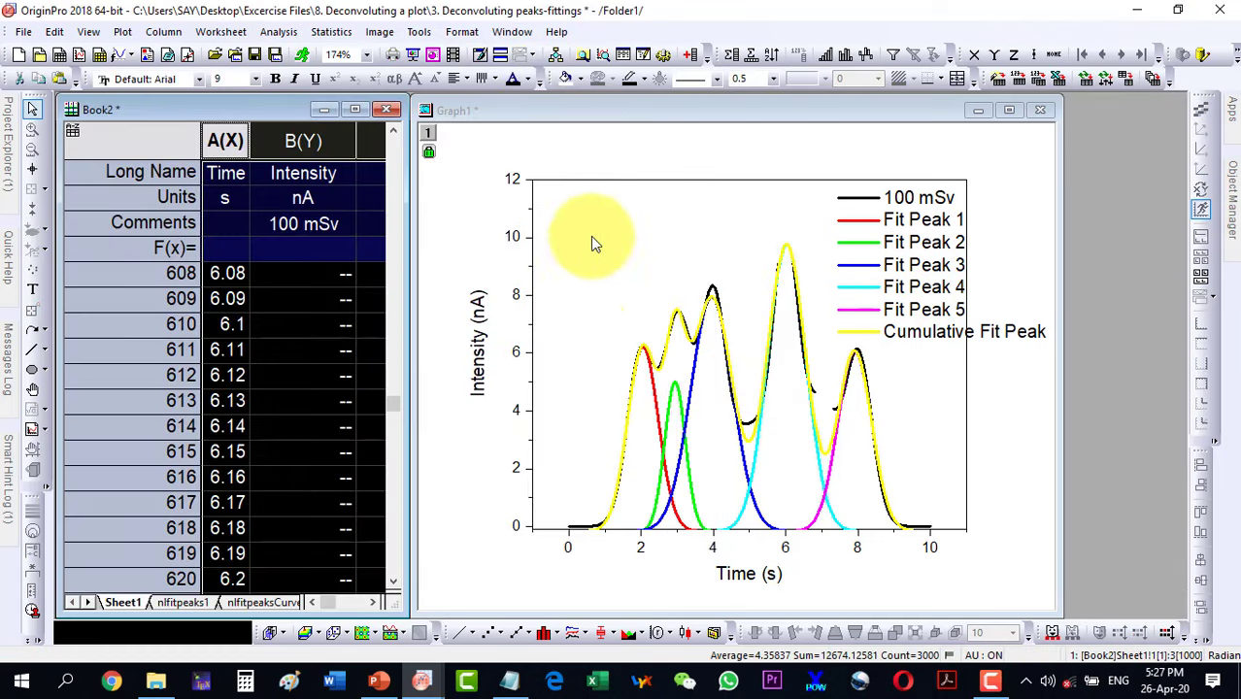
- Maximize Book2 and copy the Independent Variable and Cumulative Fit Peak columns A and G of nlfitpeaksCurve1
left_click(262, 602)
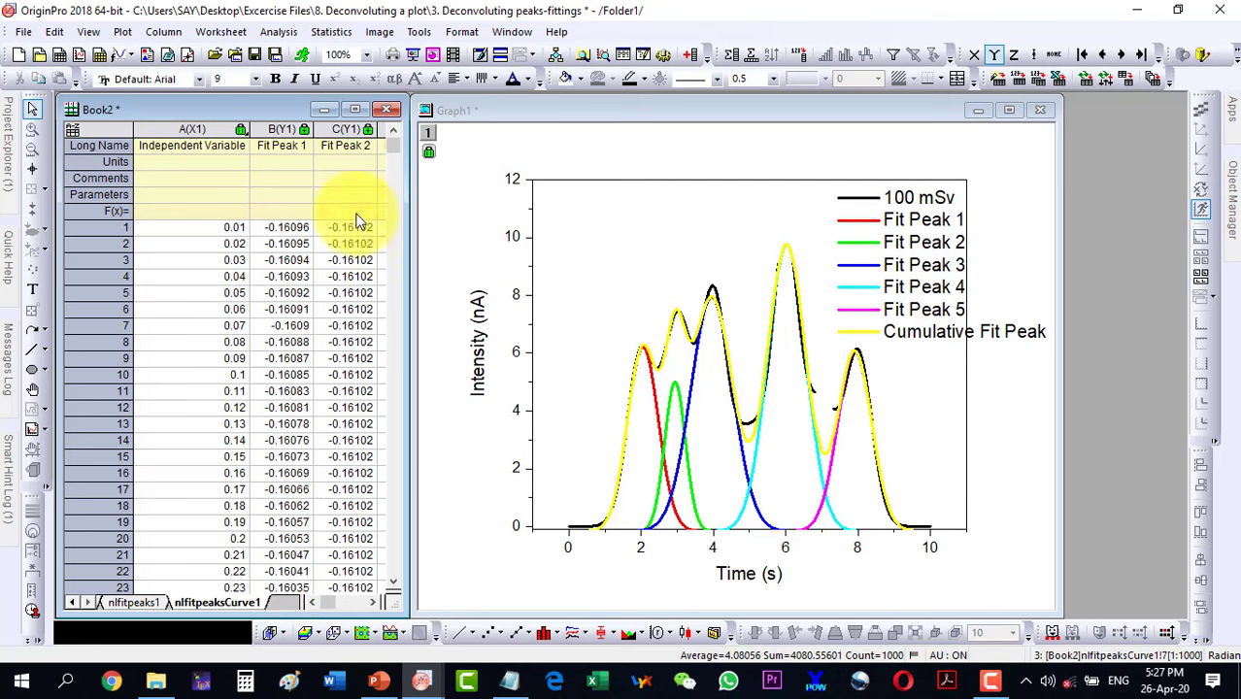
left_click(355, 109)
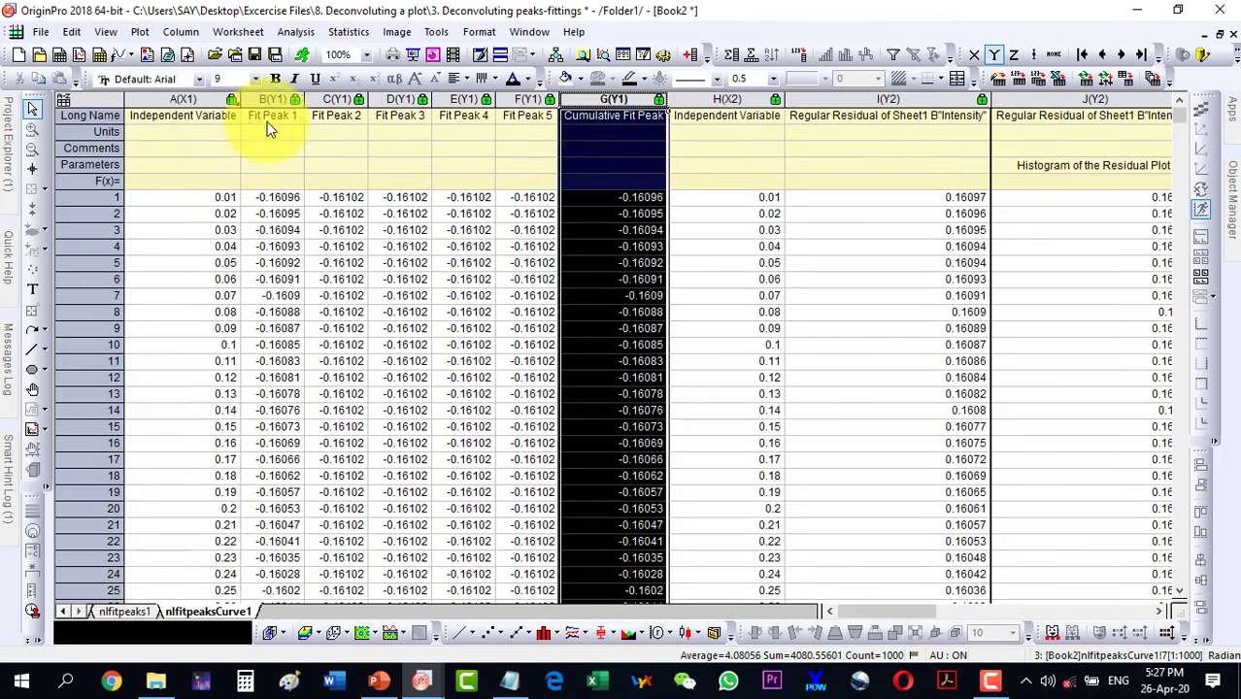
left_click(194, 100, "ctrl")
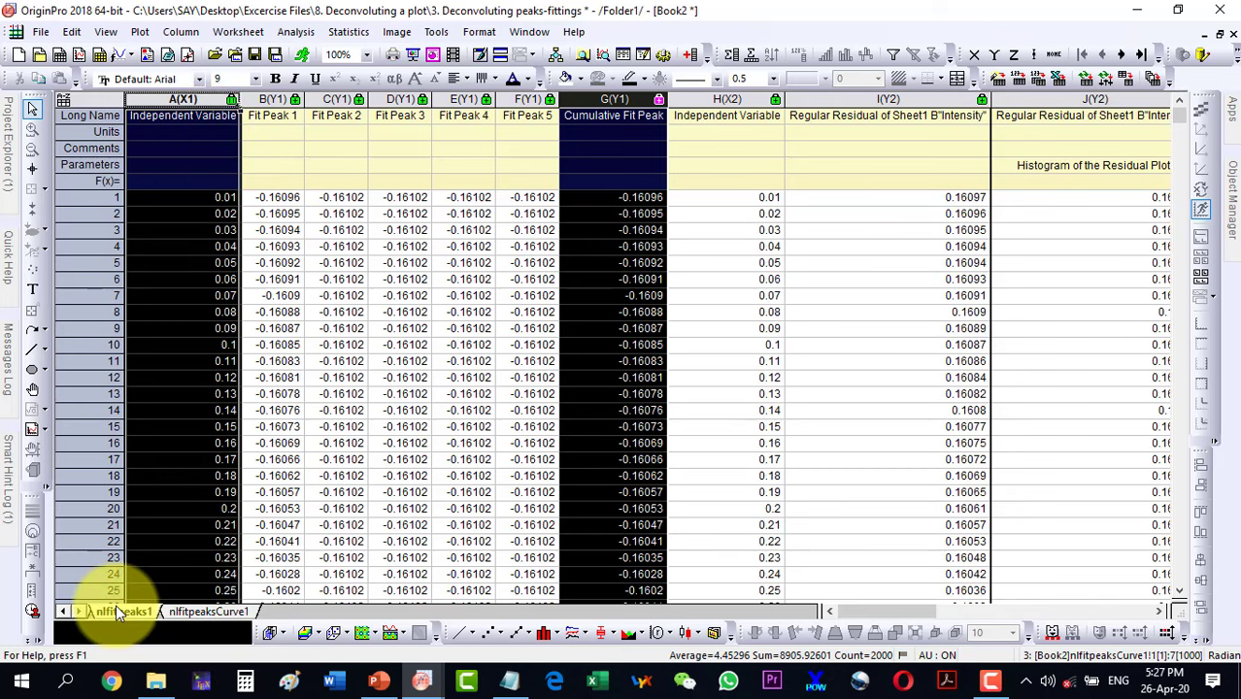
- Add two new columns D and E to Sheet1 and paste the copied independent variable and cumulative fit data into them
left_click(115, 604)
left_click(59, 607)
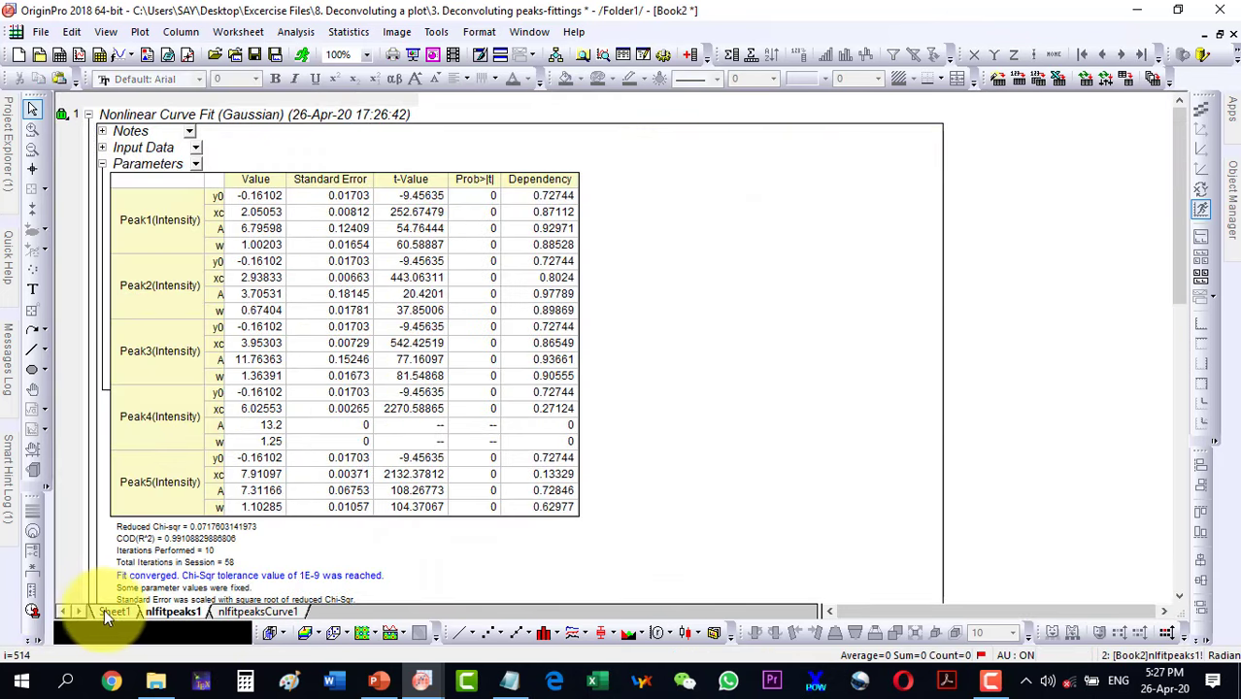
left_click(107, 611)
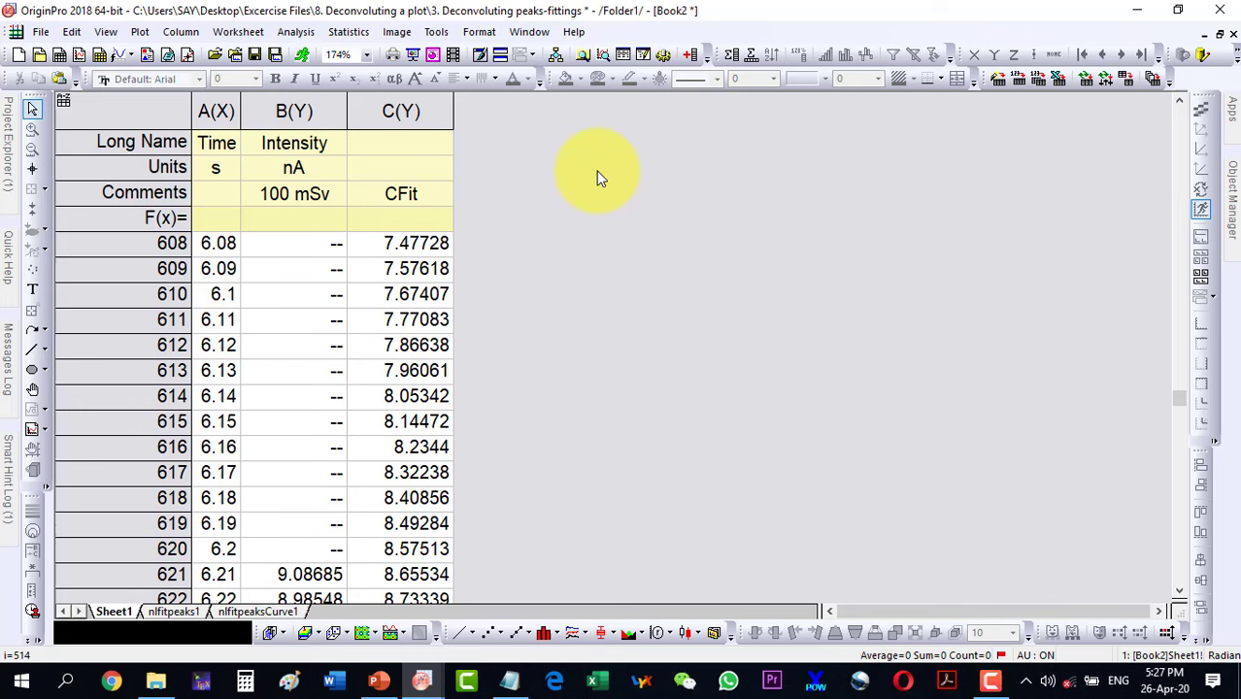
left_click(691, 51)
left_click(691, 50)
left_click(524, 110)
left_click_drag(545, 109, 579, 110)
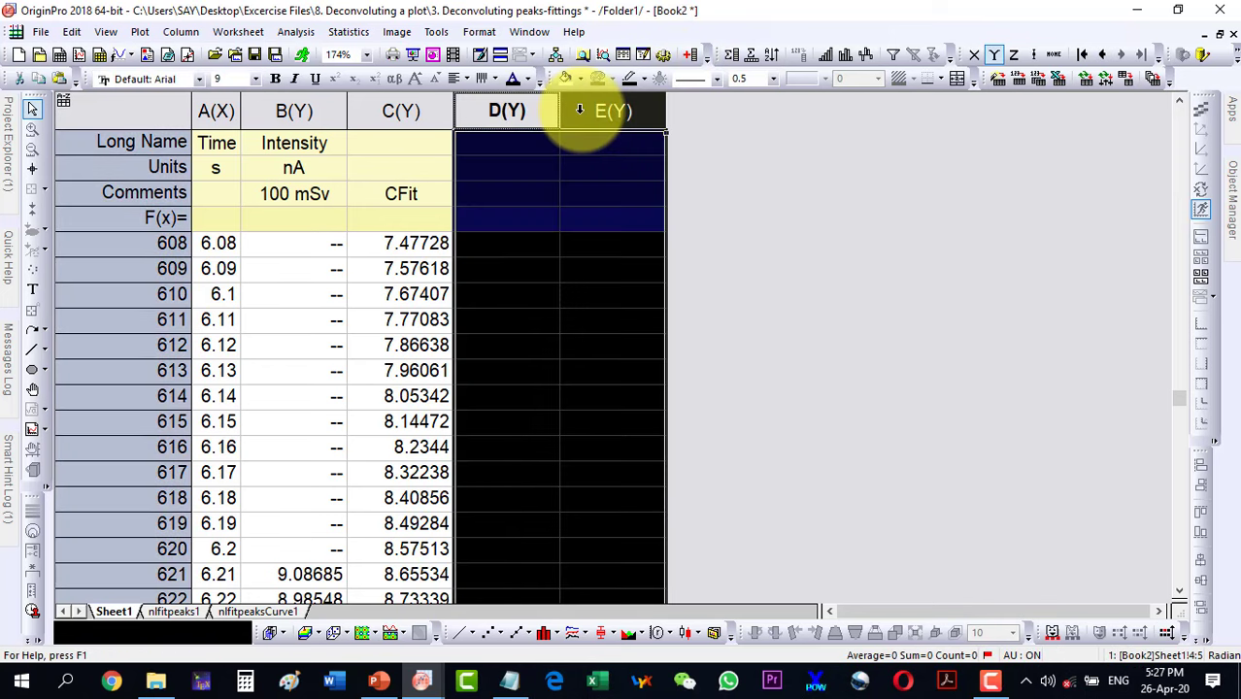
key("ctrl+v")
left_click(734, 297)
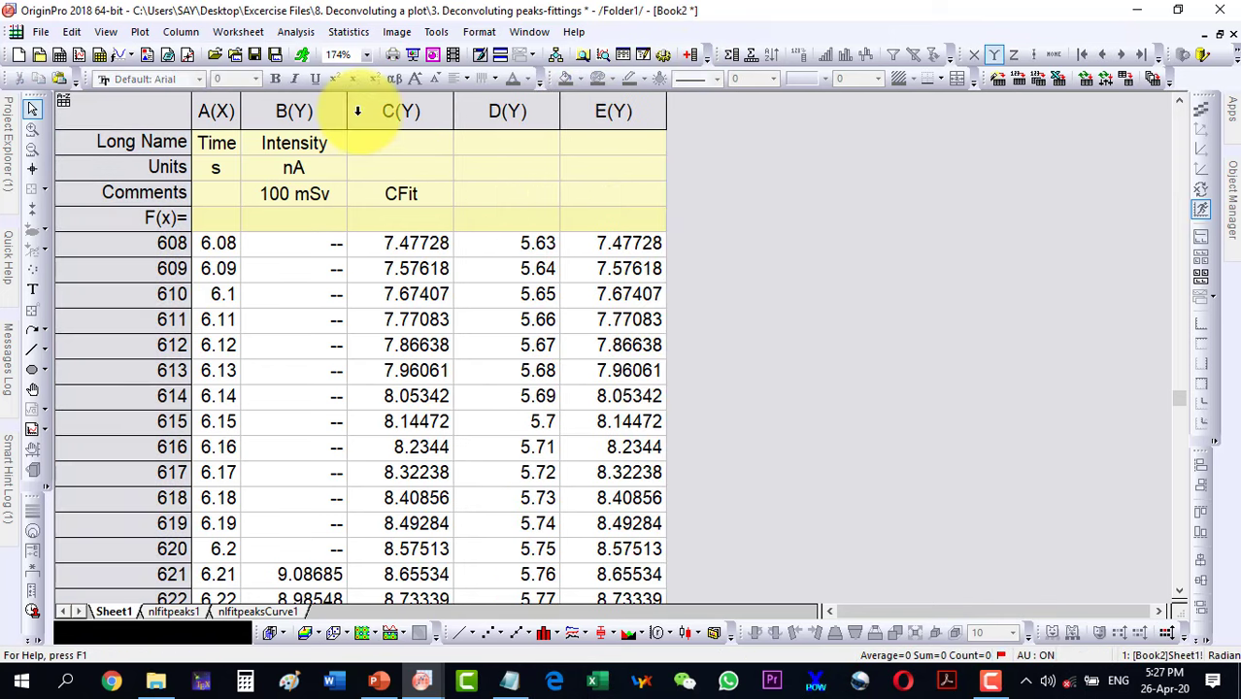
- Delete the old CFit column C from Sheet1 and set the pasted independent variable column as X
left_click(393, 111)
right_click(394, 111)
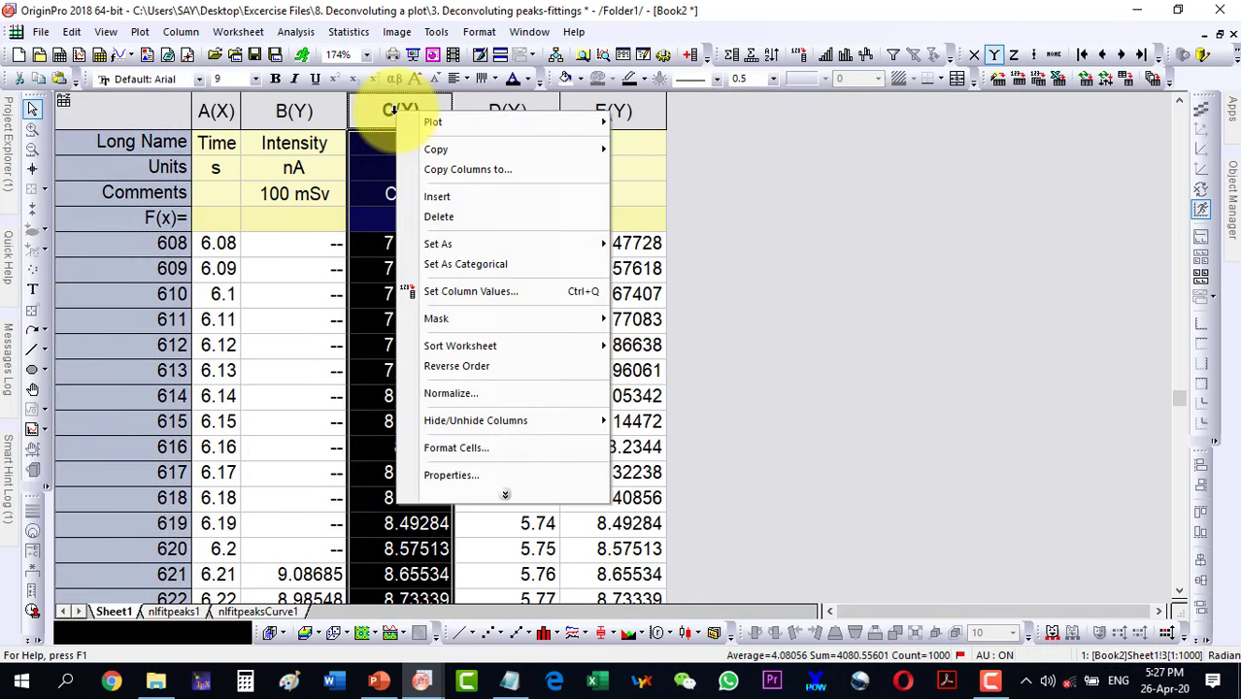
left_click(428, 212)
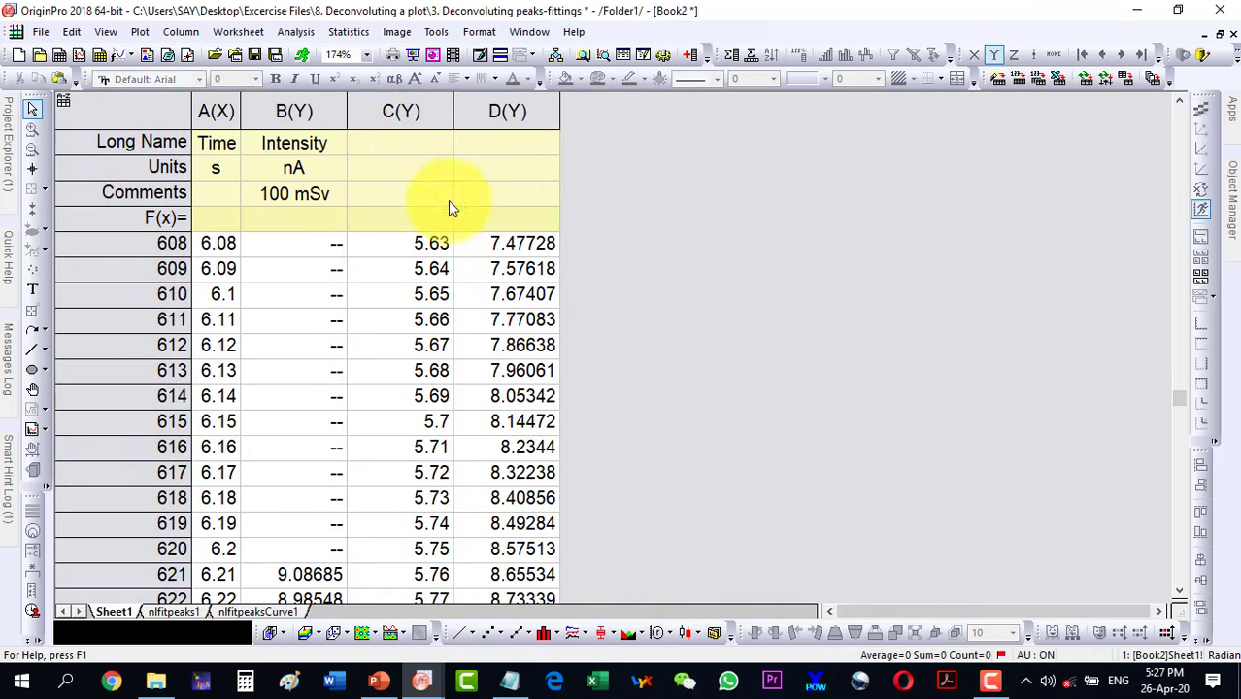
left_click(416, 111)
right_click(418, 113)
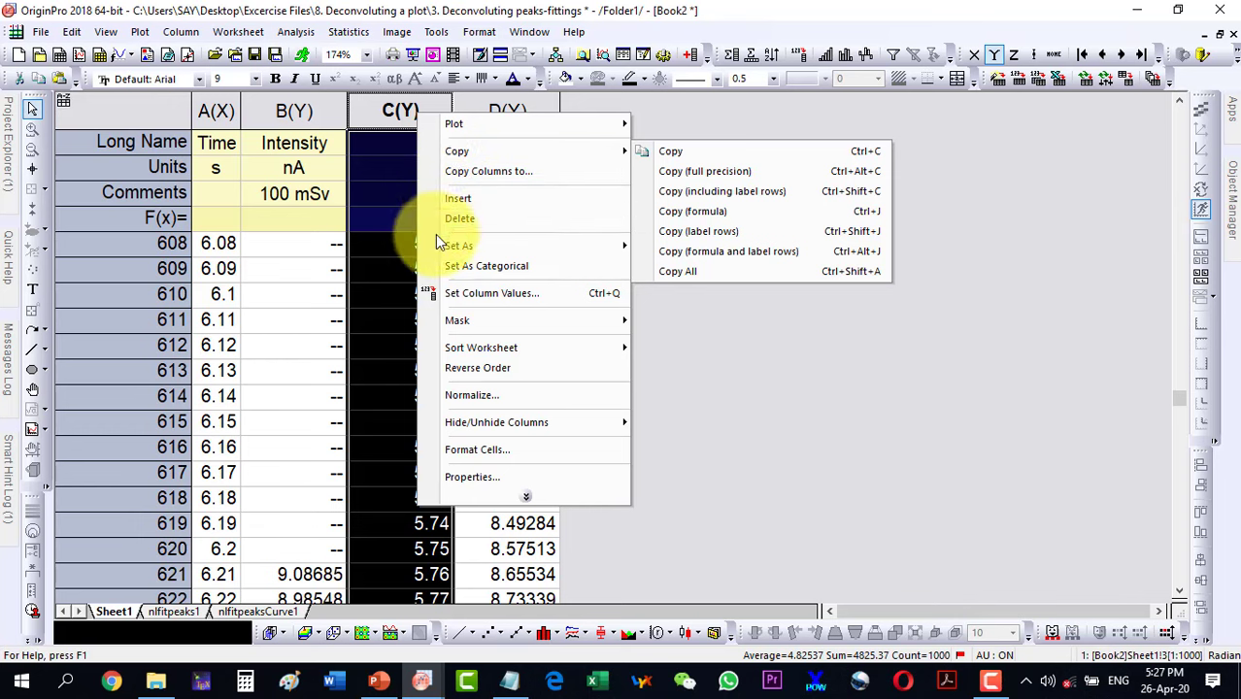
mouse_move(437, 247)
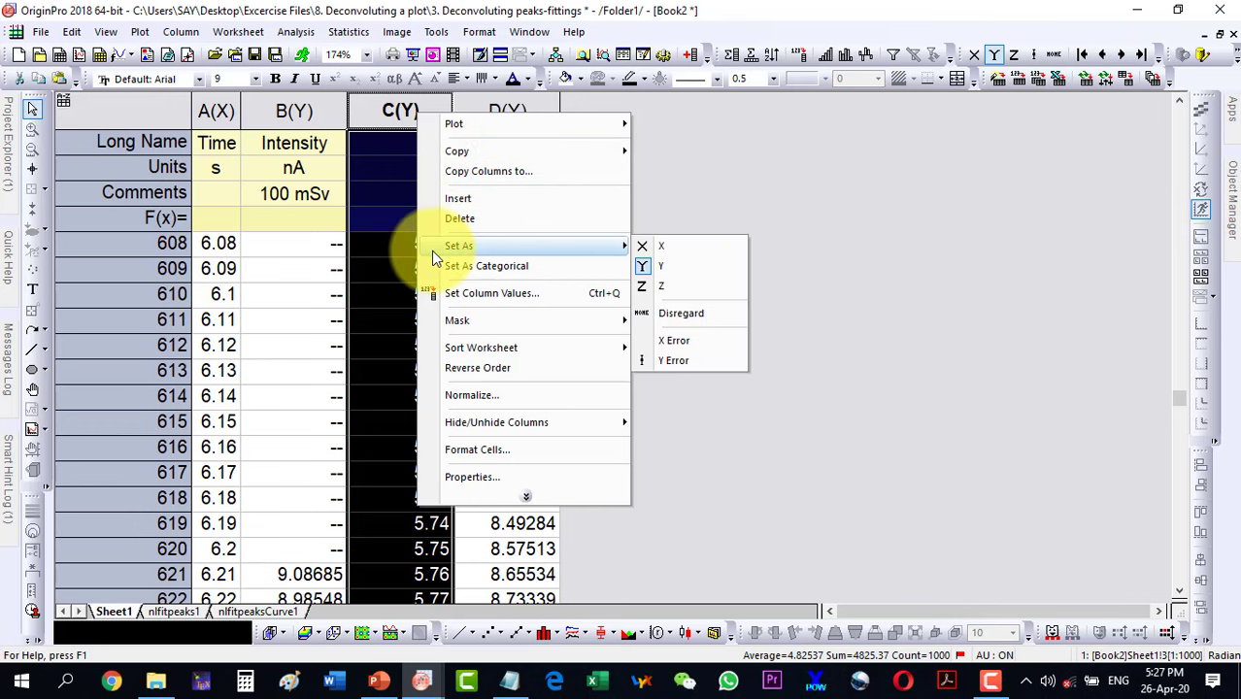
left_click(660, 248)
left_click(595, 244)
- Enter "CFit" as the comment of column D and create a line plot from columns A to D of Sheet1
left_click(504, 199)
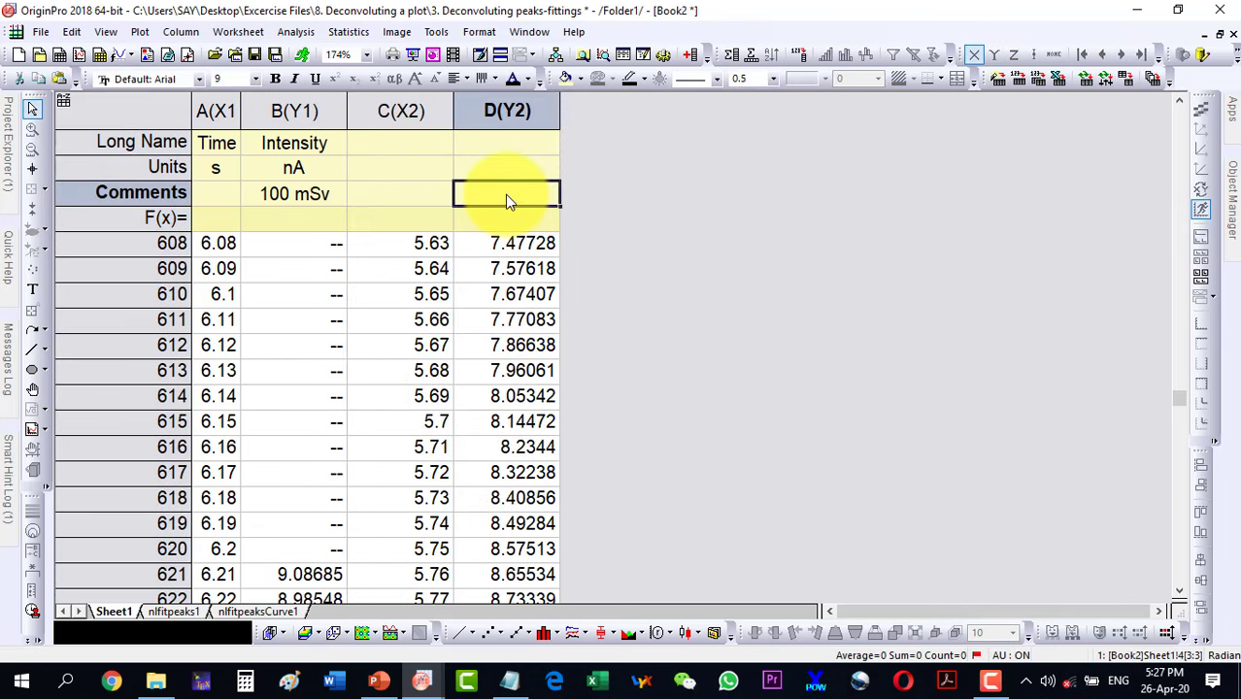
type("CFit")
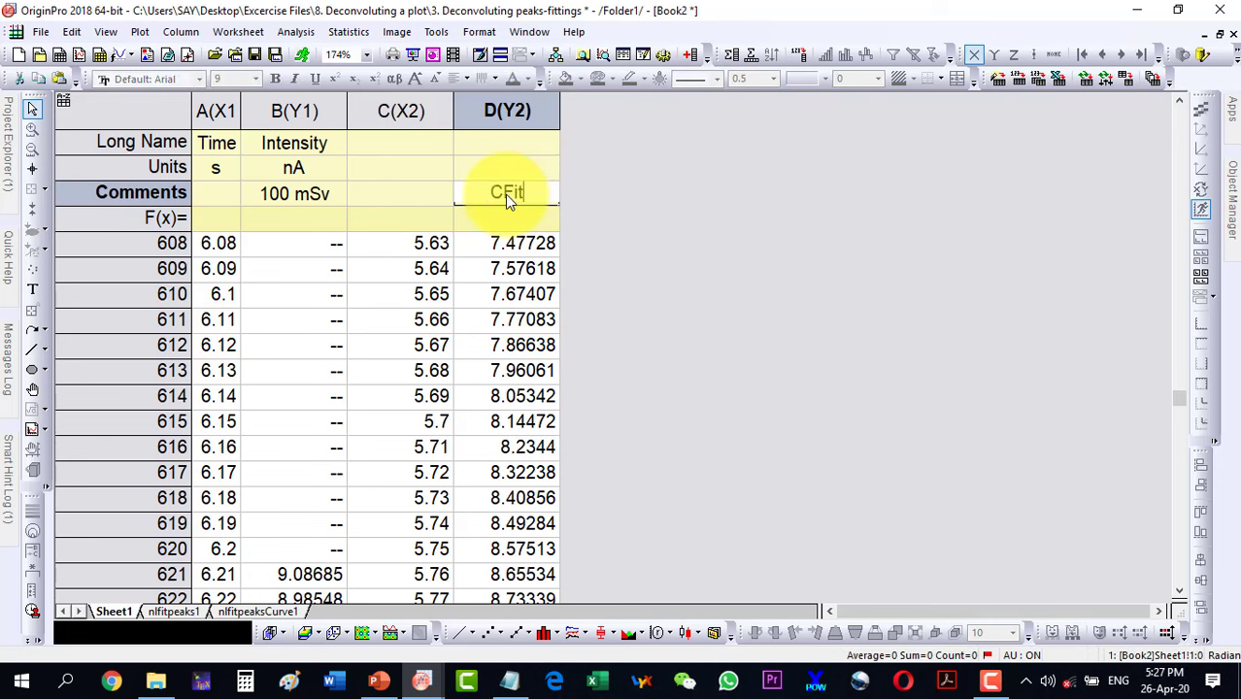
left_click(705, 305)
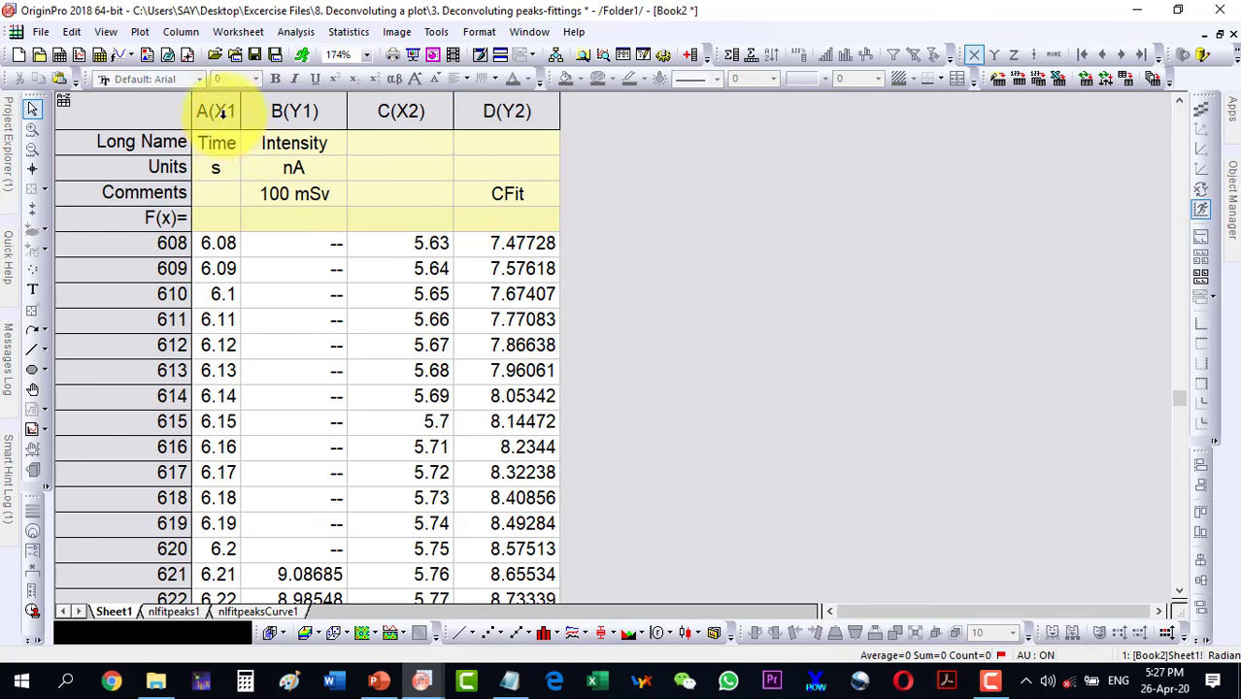
left_click_drag(222, 113, 507, 111)
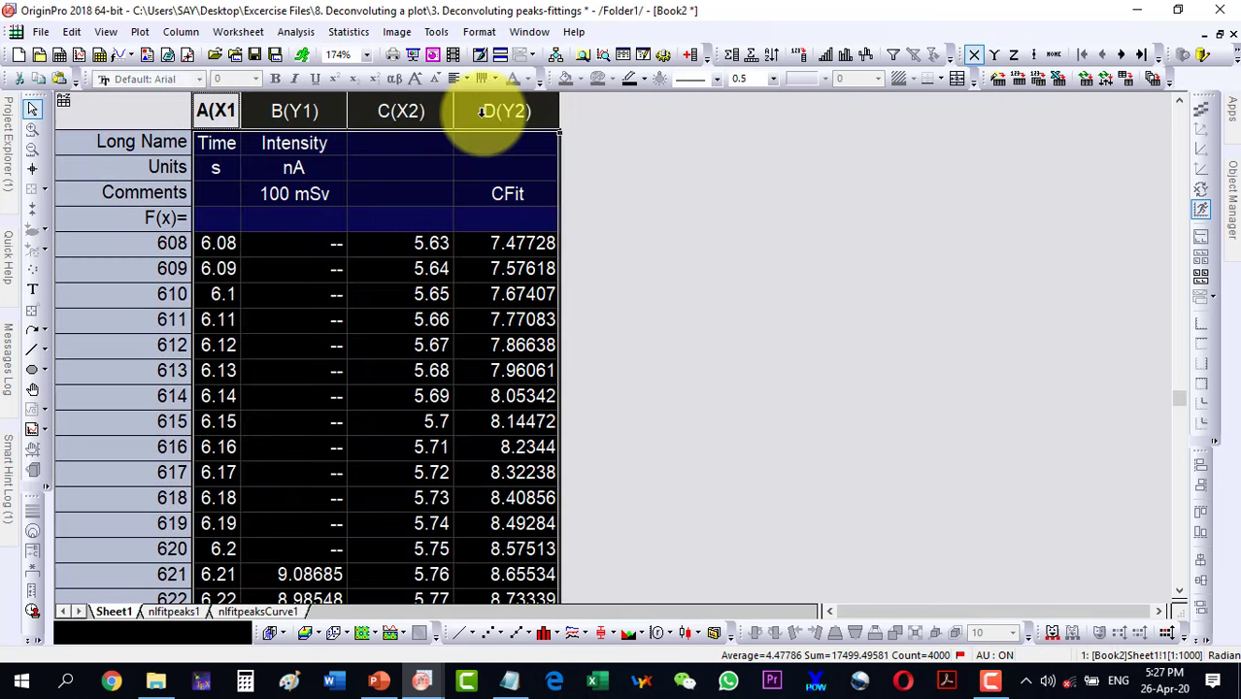
left_click(460, 636)
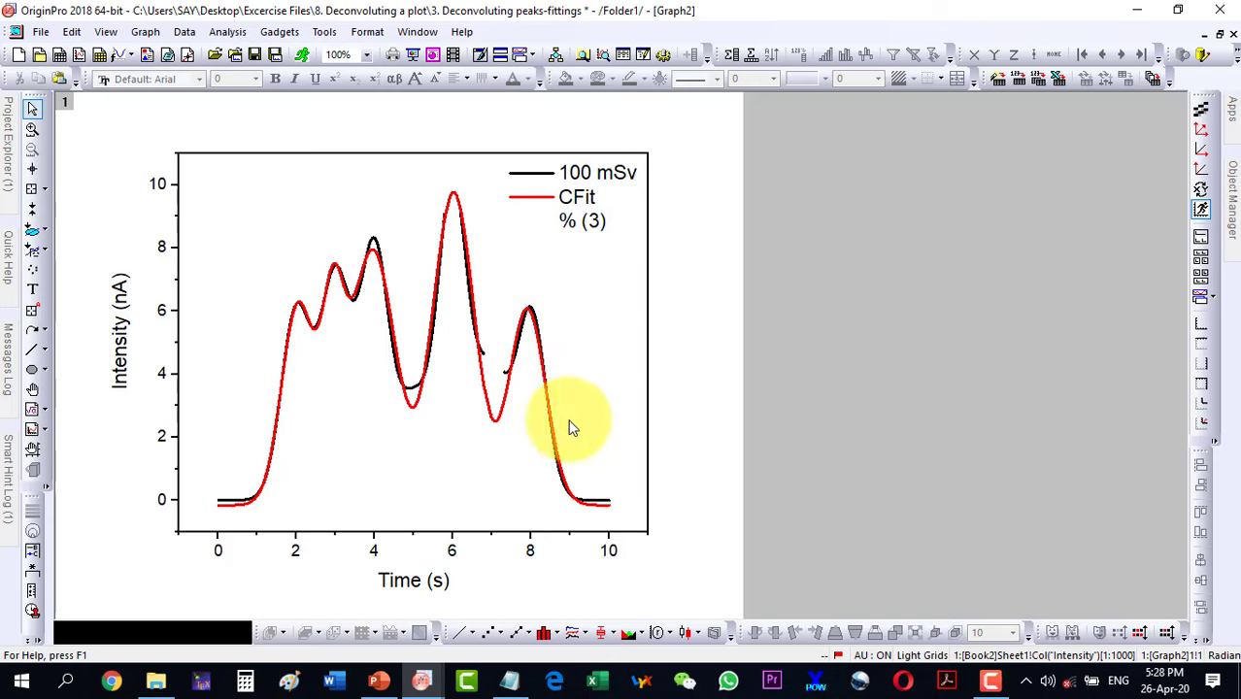
mouse_move(470, 299)
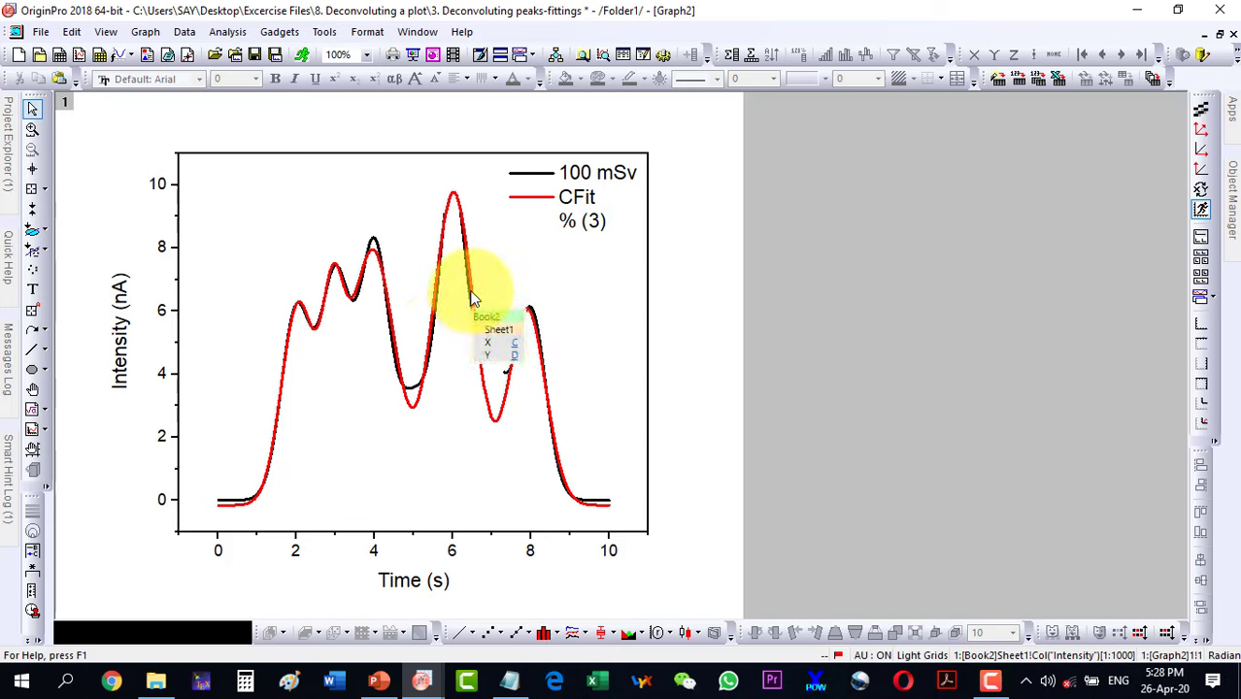